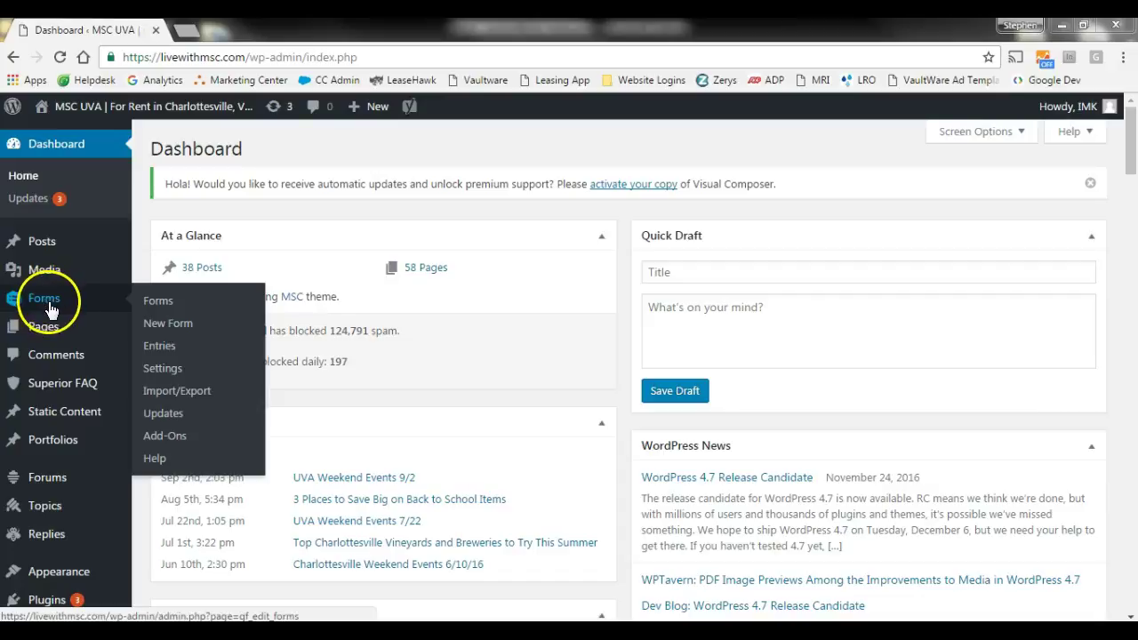
# - Go to Forms > Forms from the sidebar and choose Add New beside the Forms heading
pyautogui.click(157, 306)
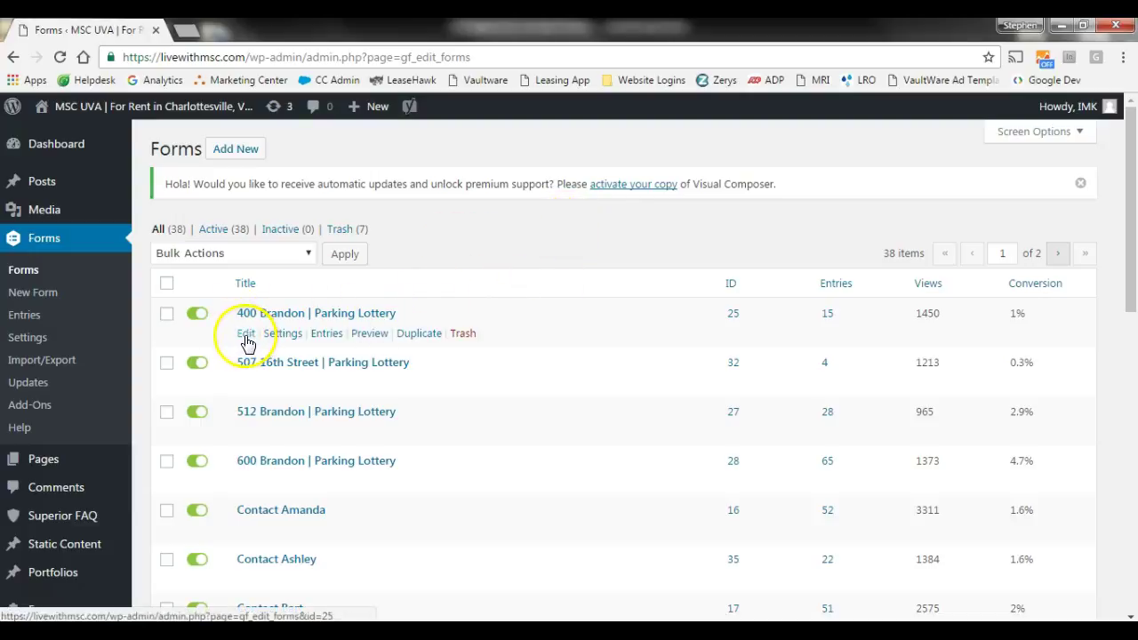
pyautogui.moveTo(274, 339)
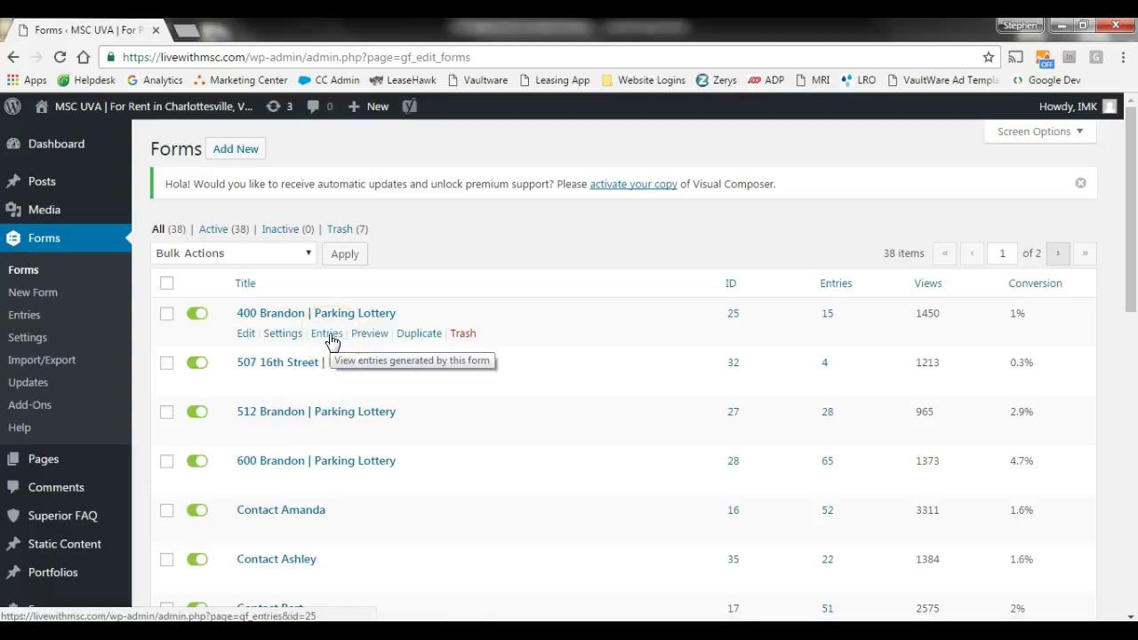
pyautogui.click(332, 340)
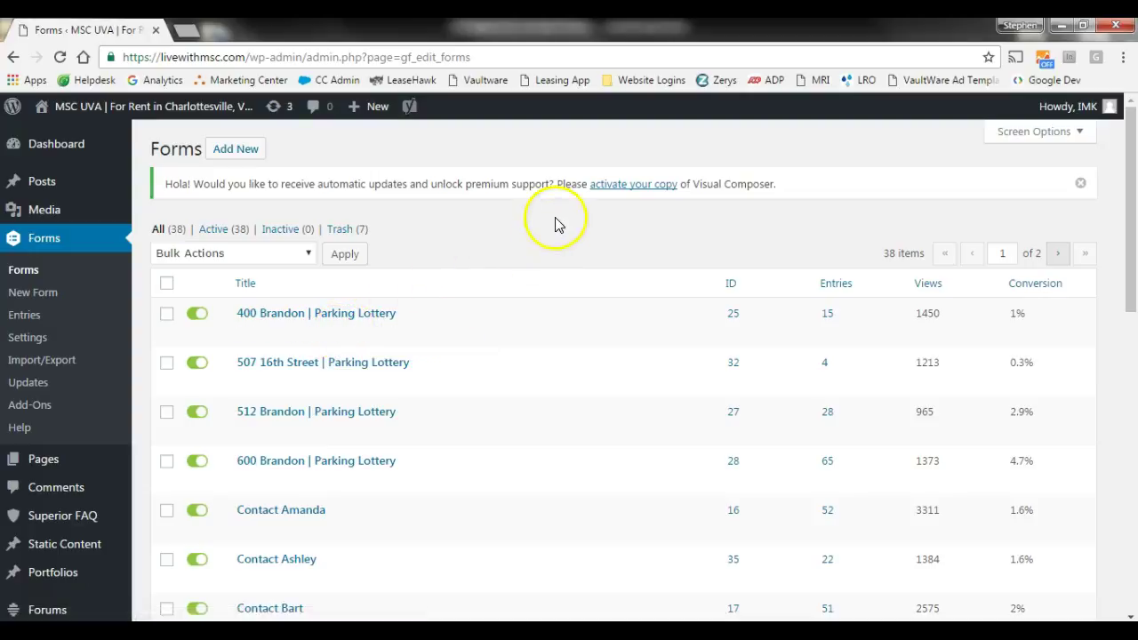
pyautogui.click(238, 149)
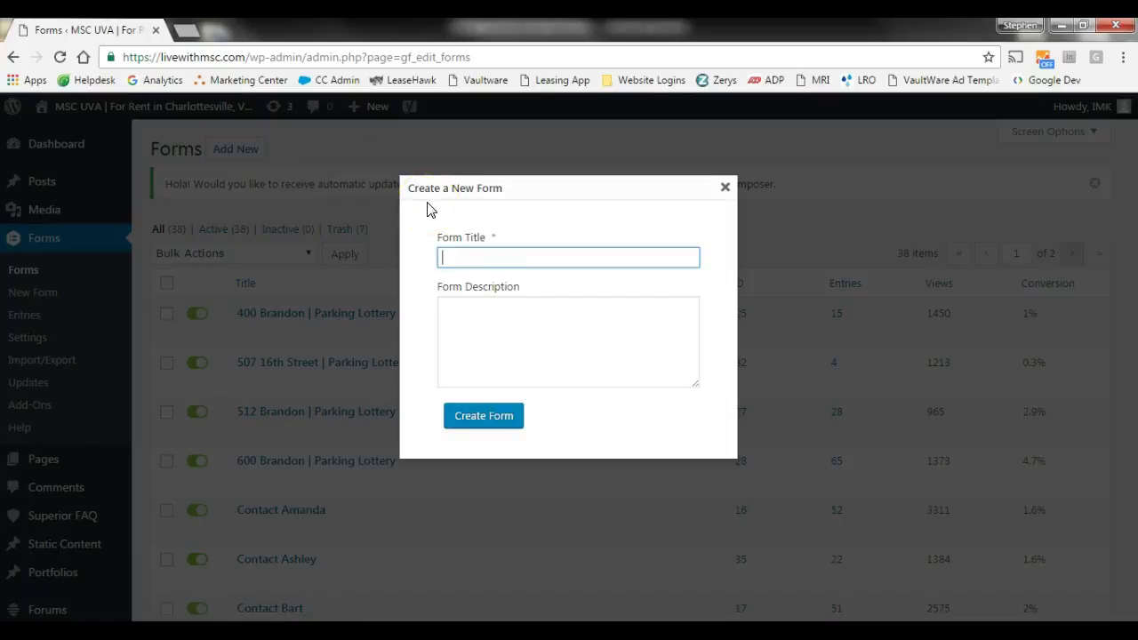
# - Create the form titled 'Sample' and scroll through the editor's getting-started guide
pyautogui.click(478, 420)
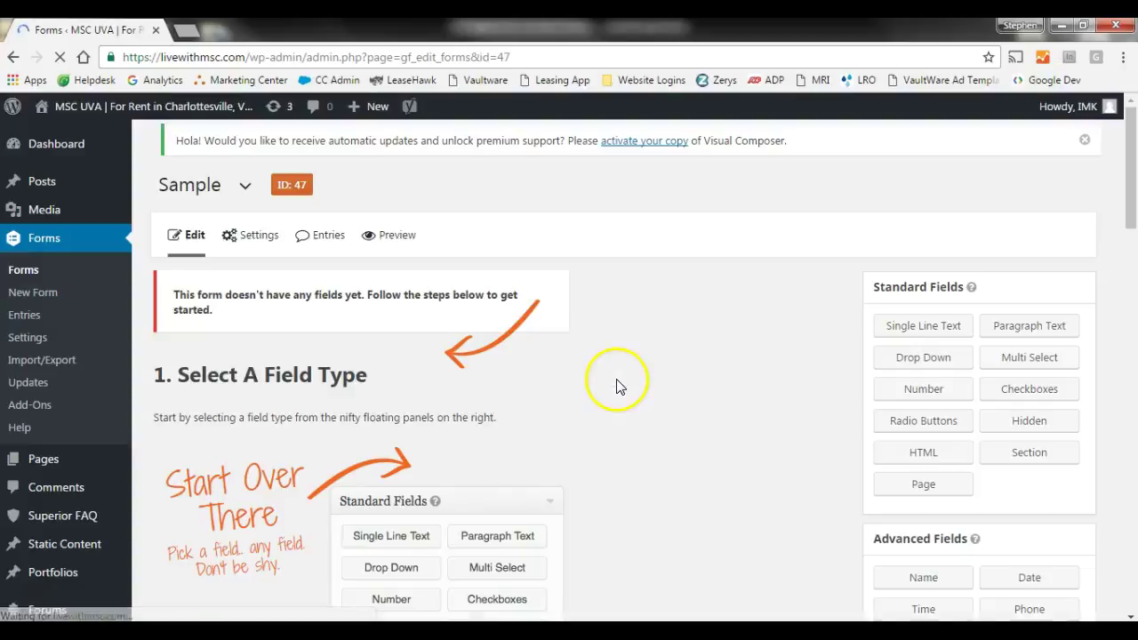
pyautogui.scroll(-4, 608, 392)
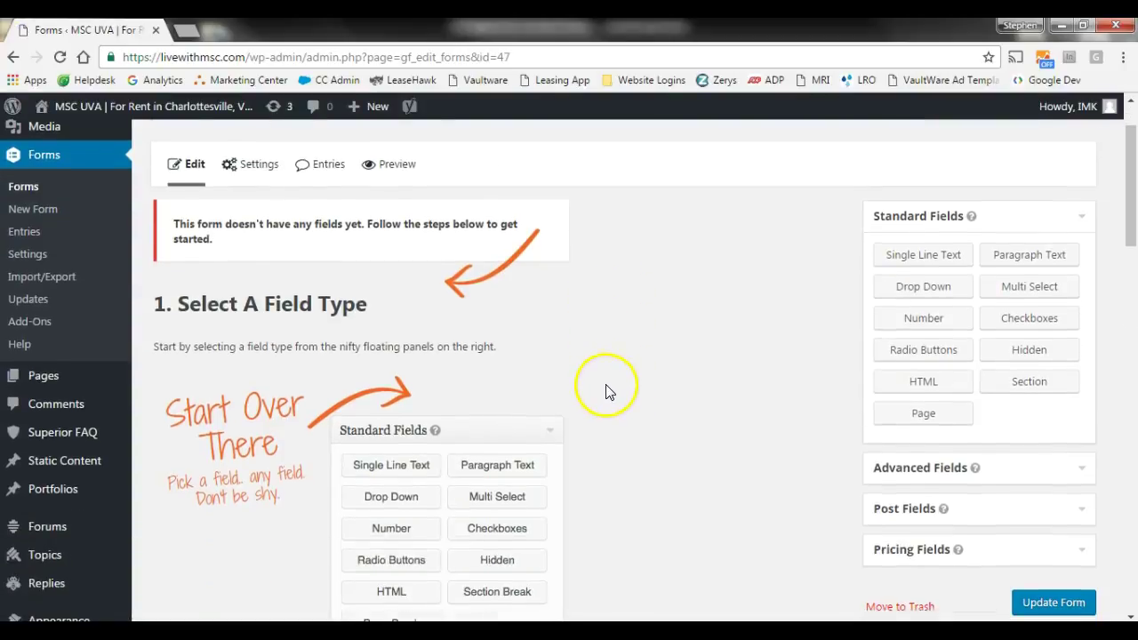
pyautogui.scroll(-2, 634, 392)
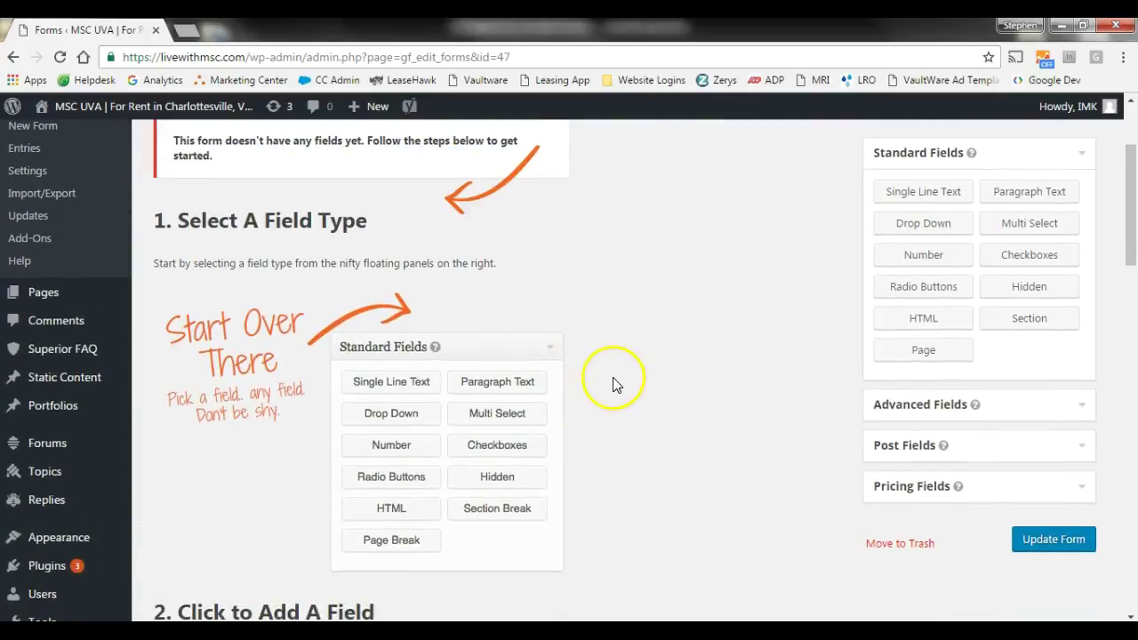
pyautogui.scroll(-2, 315, 511)
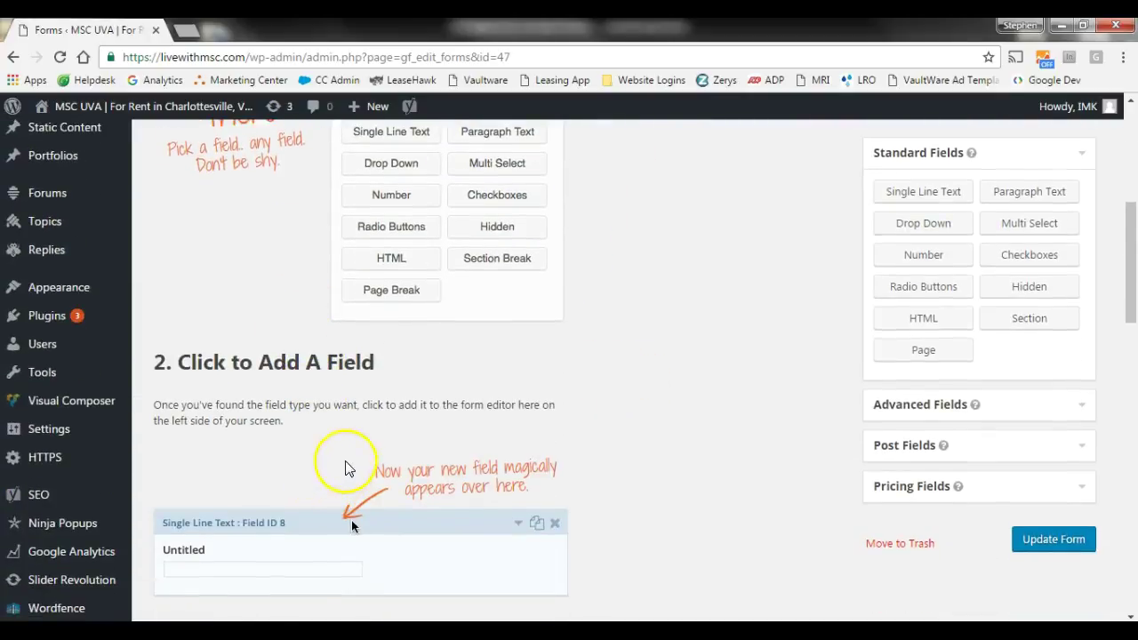
pyautogui.scroll(-2, 349, 461)
pyautogui.scroll(-2, 369, 467)
pyautogui.scroll(-6, 374, 470)
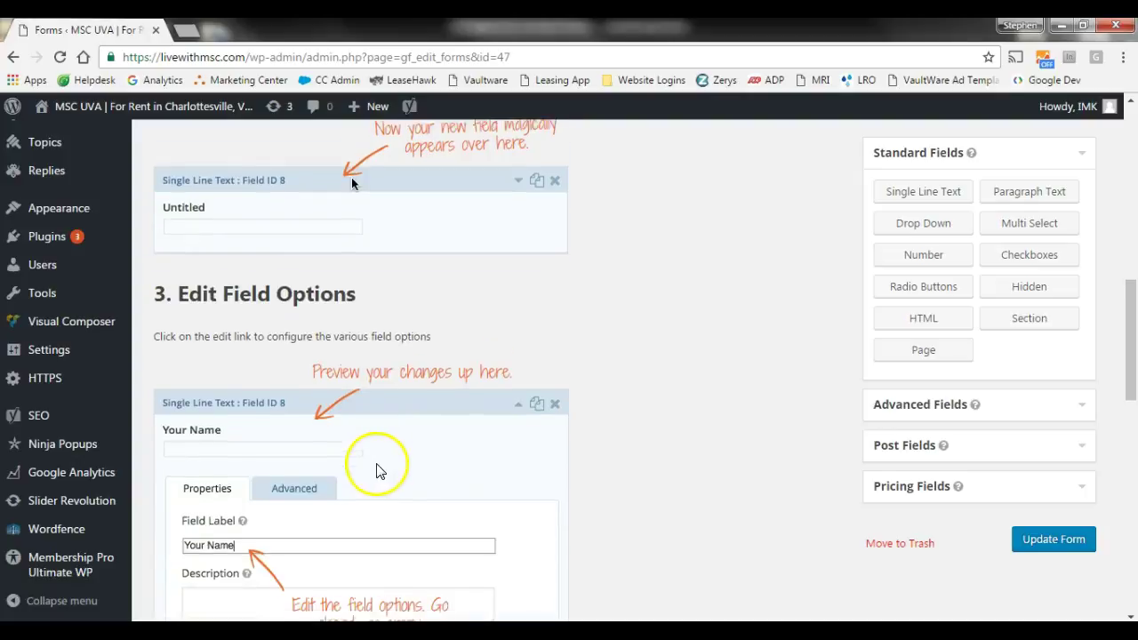
pyautogui.scroll(-2, 380, 464)
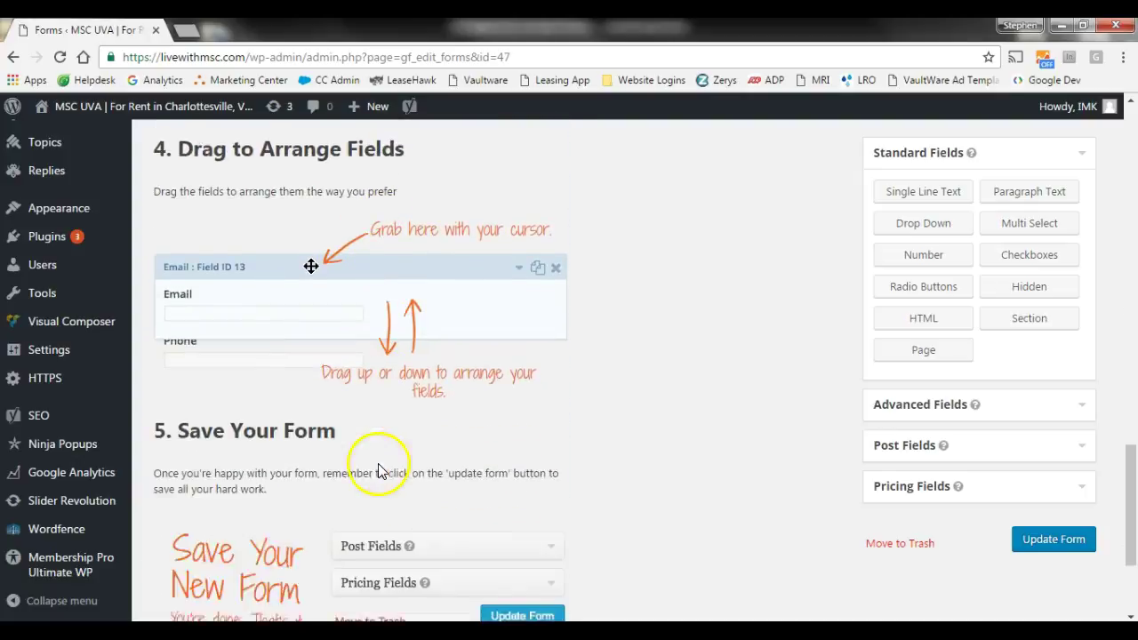
pyautogui.scroll(11, 379, 466)
pyautogui.scroll(6, 383, 458)
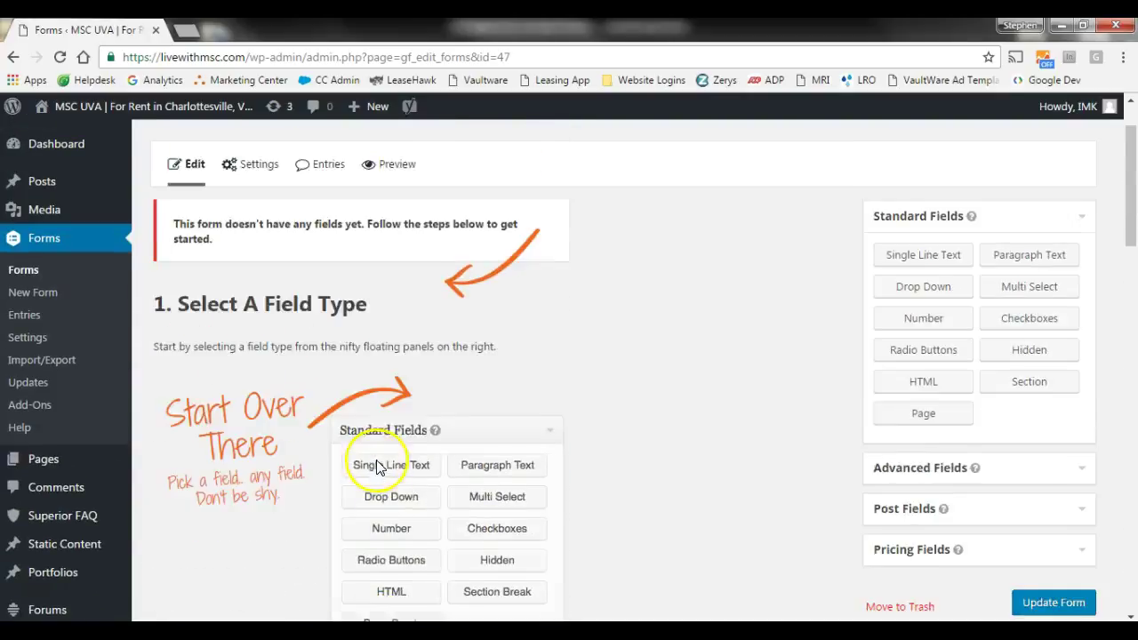
pyautogui.scroll(-2, 442, 418)
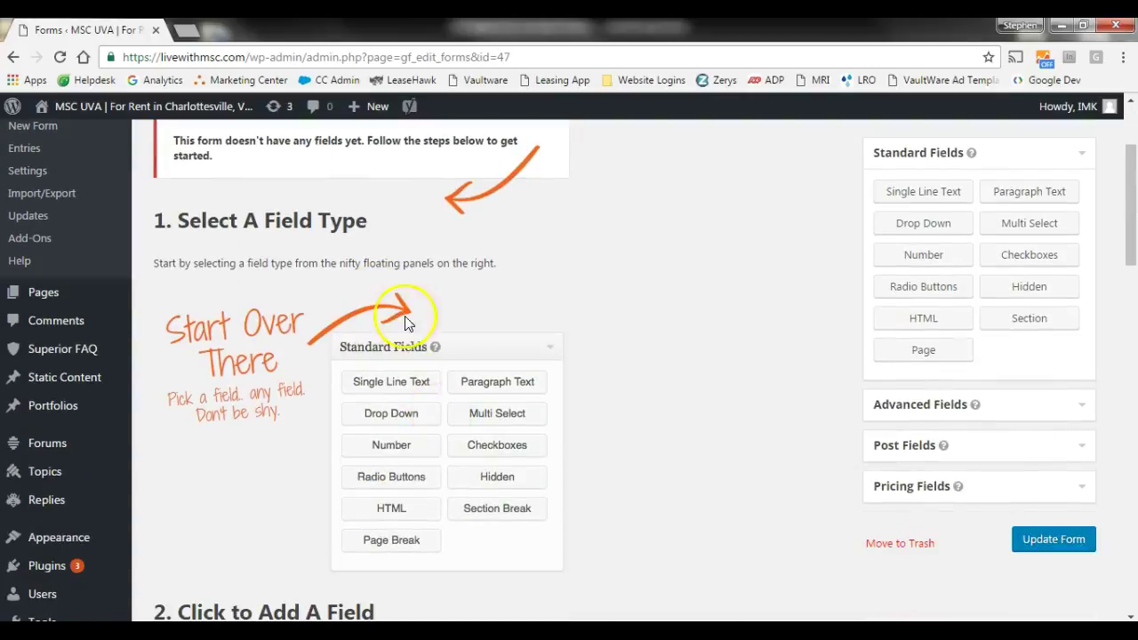
pyautogui.scroll(1, 658, 435)
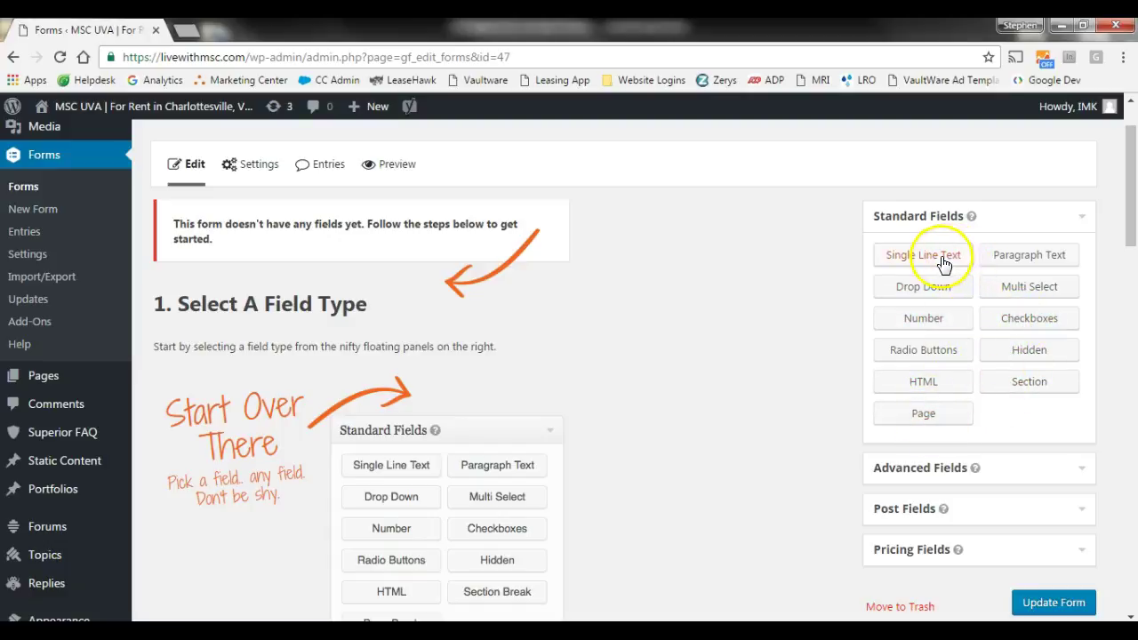
# - Add an Email field from Advanced Fields and expand its settings panel
pyautogui.click(1029, 473)
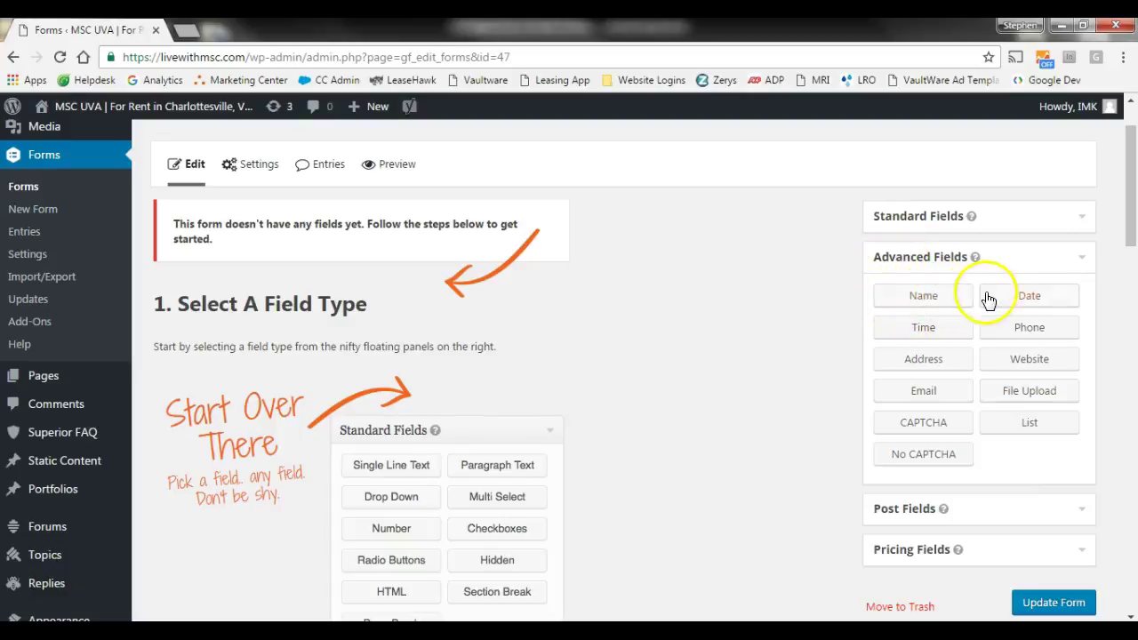
pyautogui.click(921, 300)
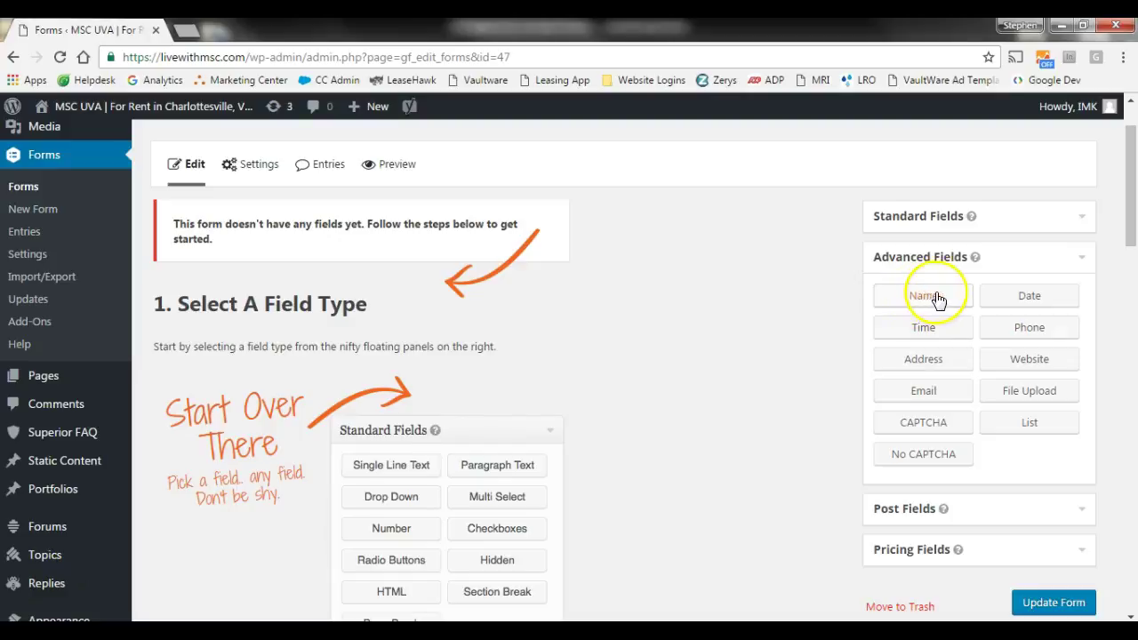
pyautogui.click(925, 397)
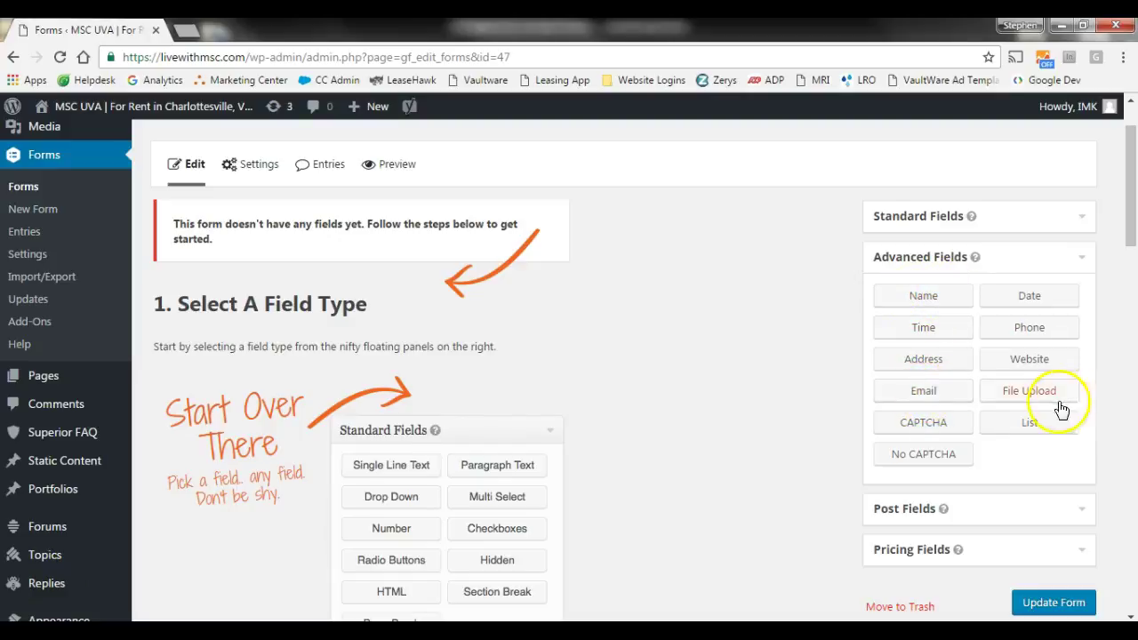
pyautogui.click(947, 397)
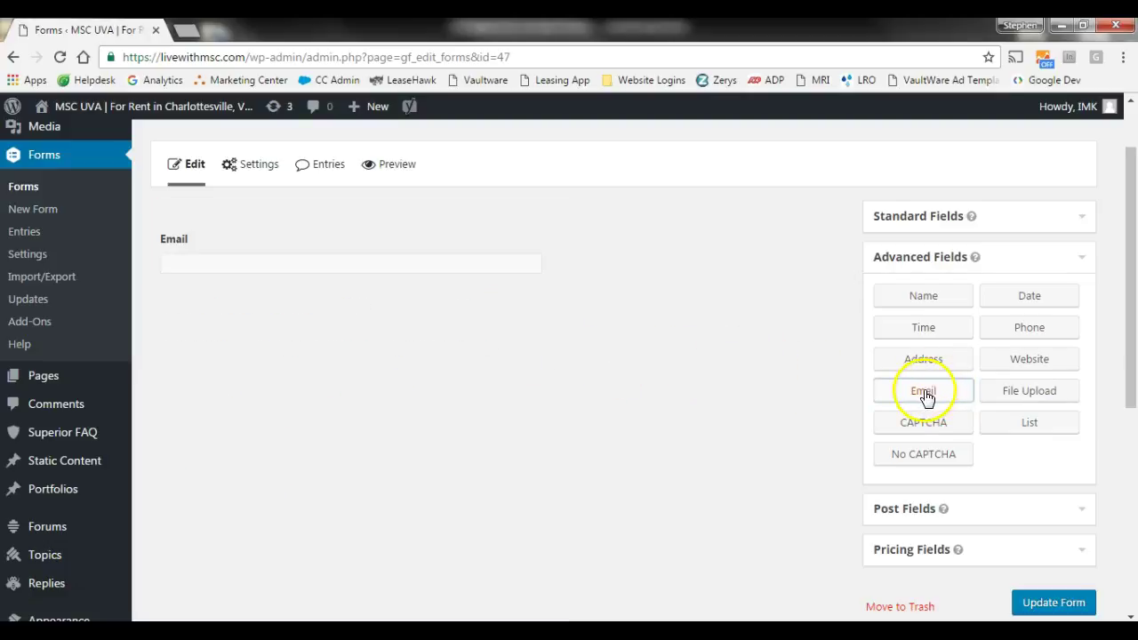
pyautogui.moveTo(527, 235)
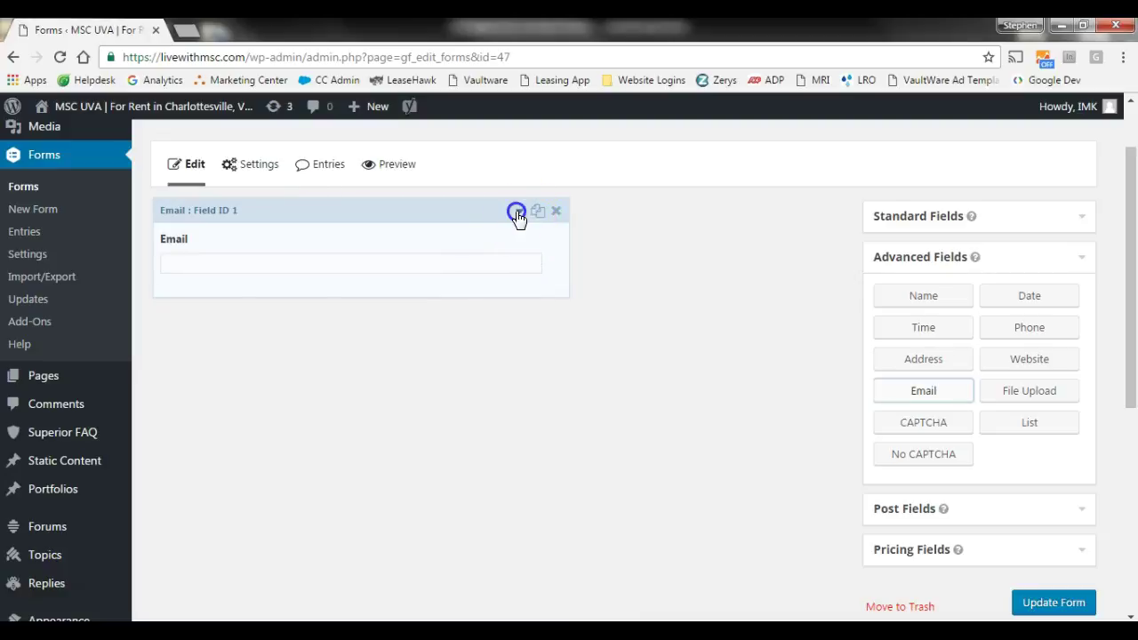
pyautogui.click(518, 214)
# - Look over the Email field's settings tabs and enable email confirmation
pyautogui.scroll(-1, 382, 330)
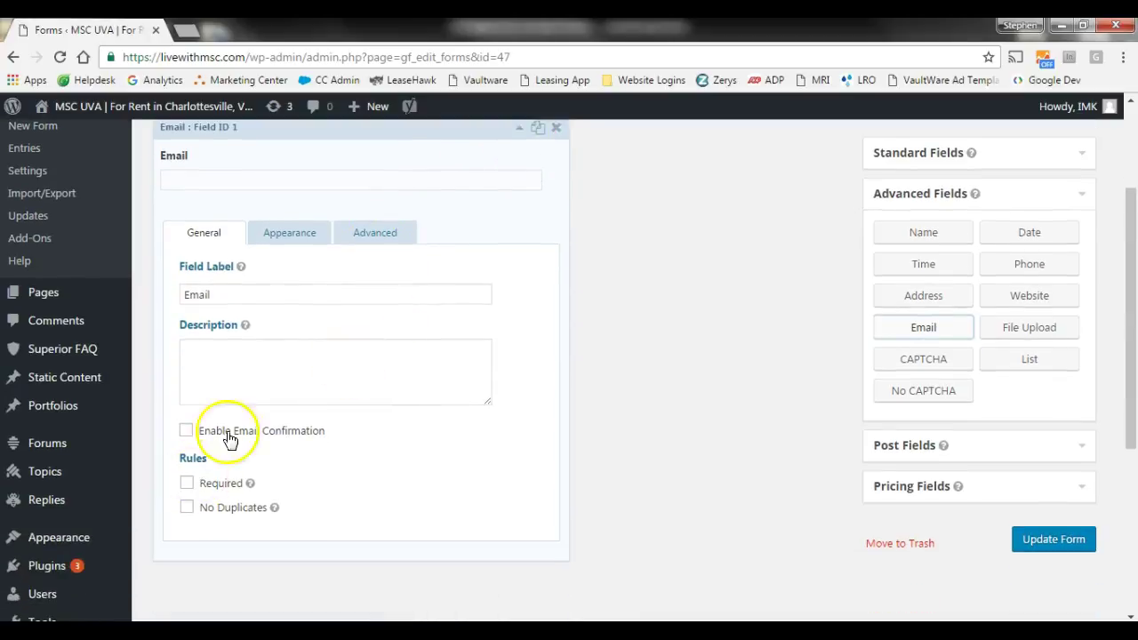
pyautogui.click(384, 235)
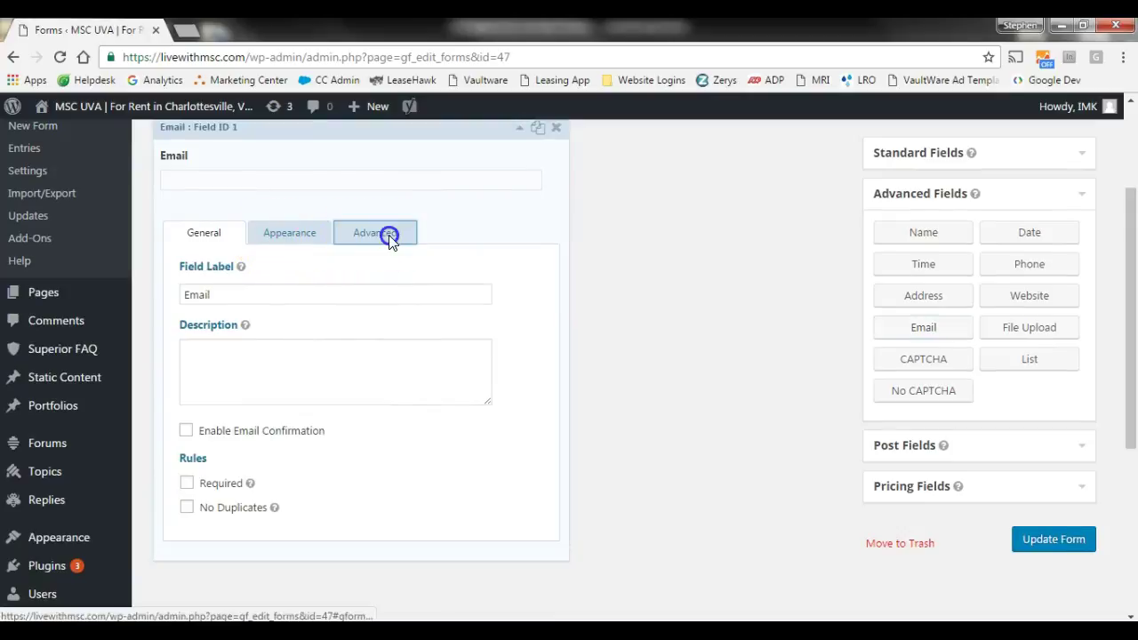
pyautogui.click(311, 236)
pyautogui.click(240, 233)
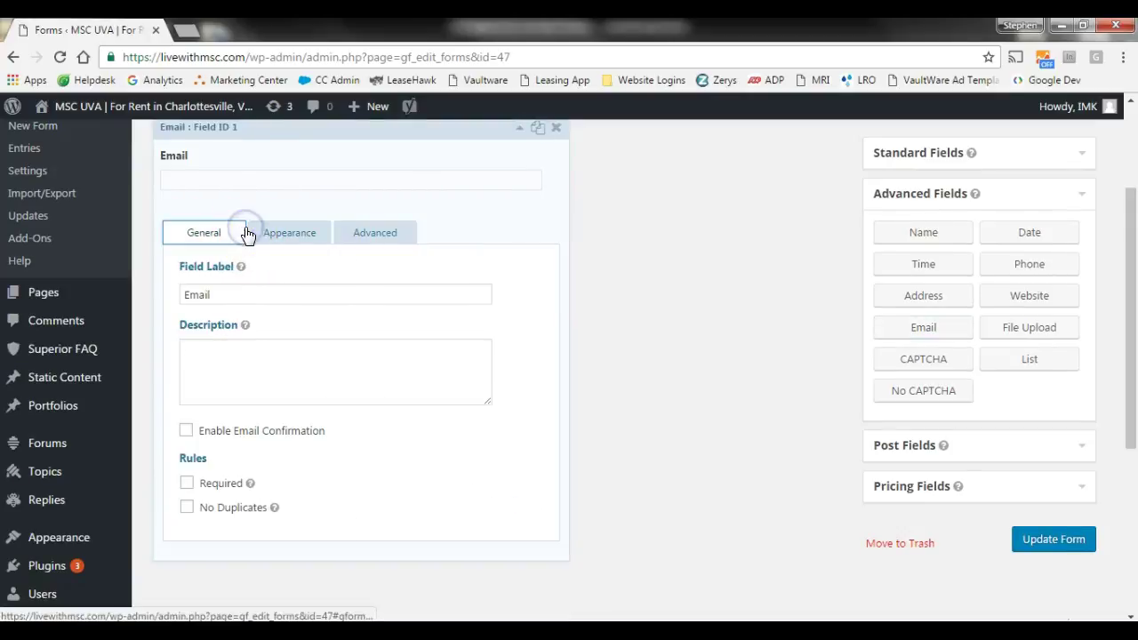
pyautogui.click(186, 432)
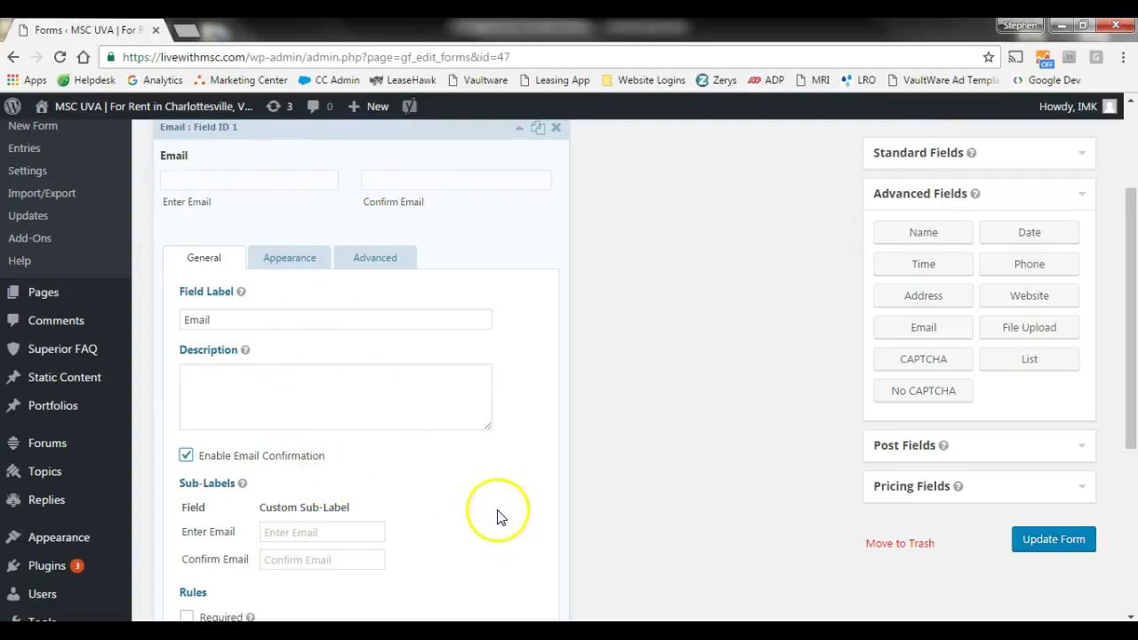
# - Make the Email field required and bring up its Appearance settings
pyautogui.scroll(-3, 476, 511)
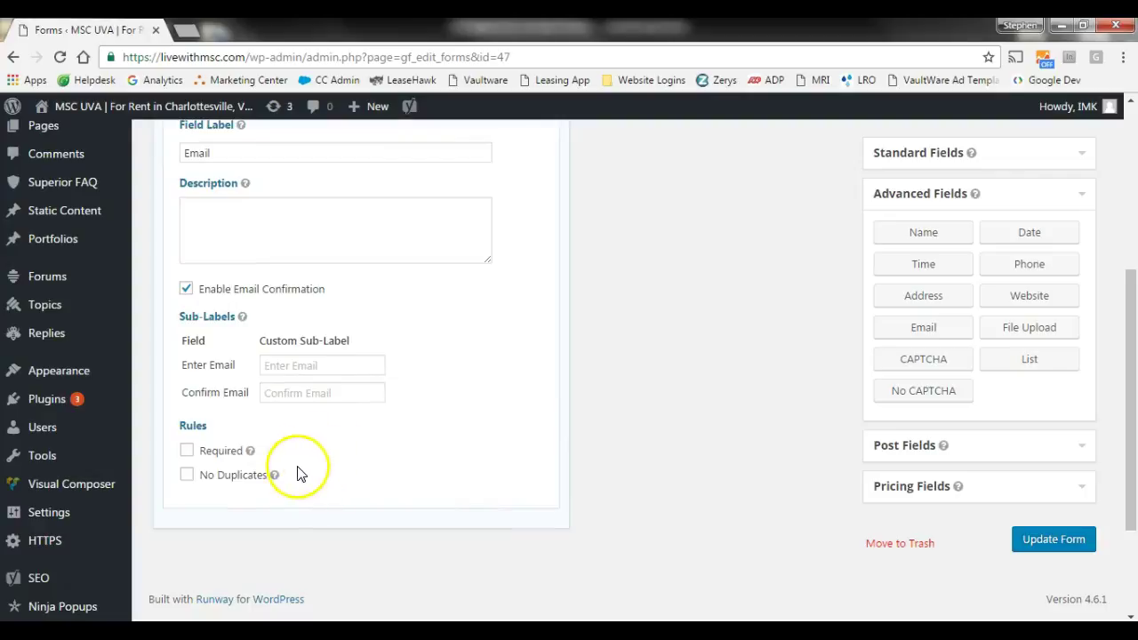
pyautogui.scroll(1, 382, 458)
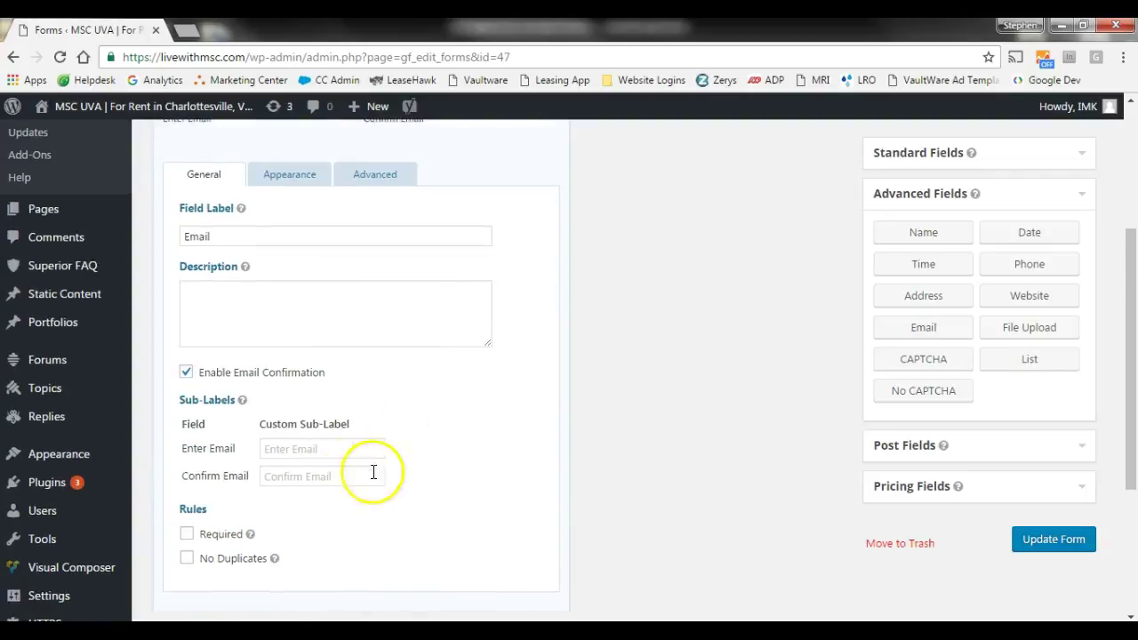
pyautogui.click(187, 534)
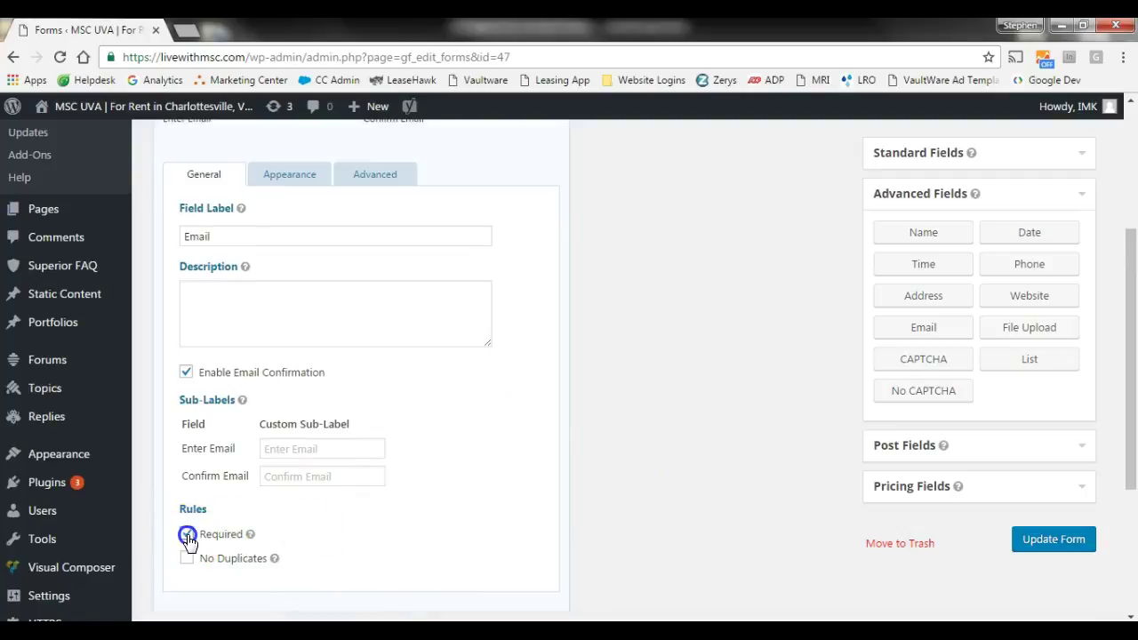
pyautogui.moveTo(187, 559); pyautogui.dragTo(190, 541)
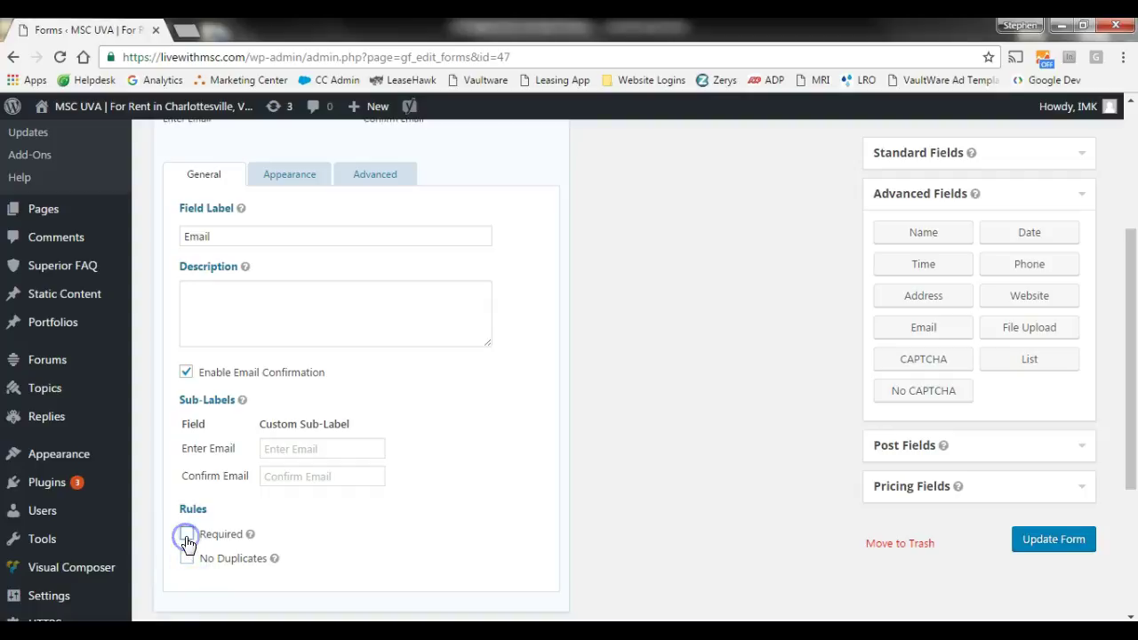
pyautogui.scroll(1, 214, 494)
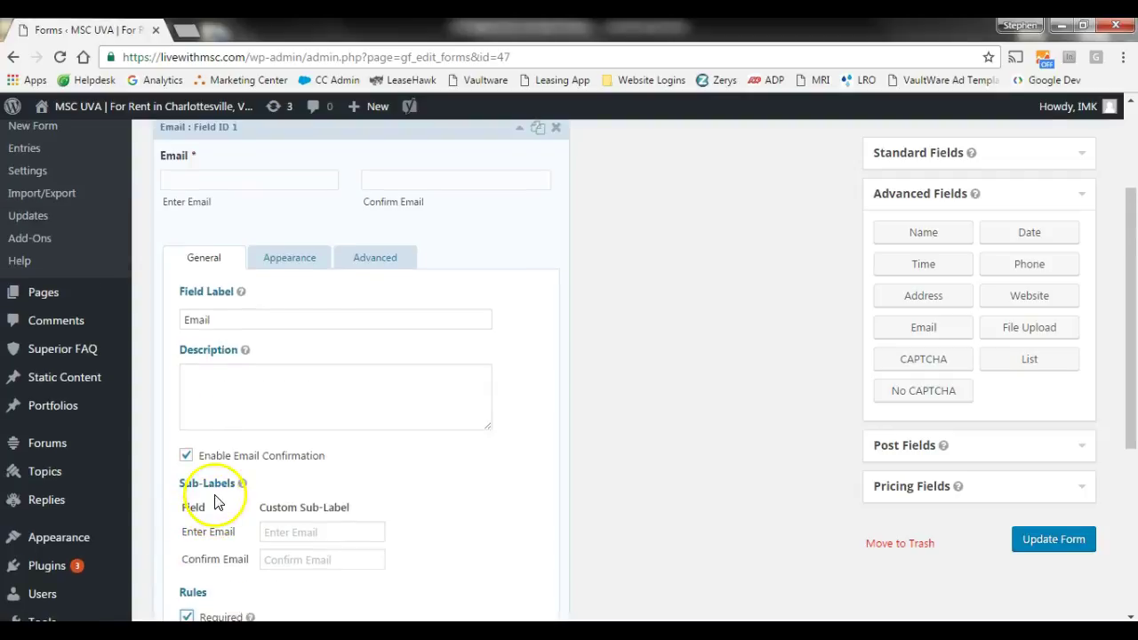
pyautogui.click(279, 258)
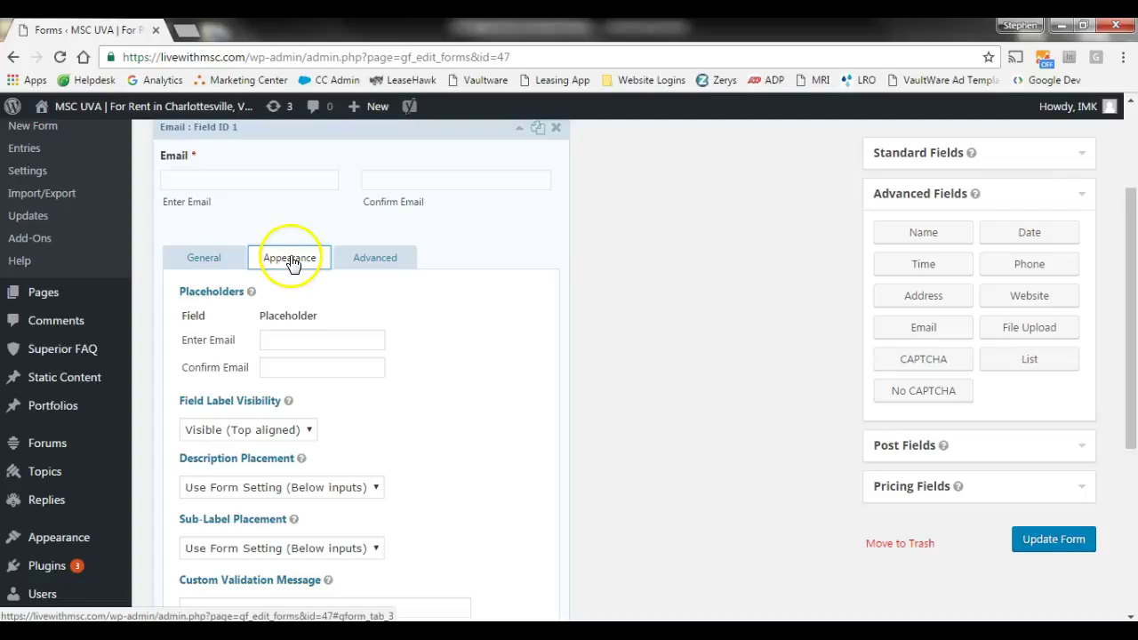
# - Enter a sample e-mail address as the Enter Email placeholder and set Field Label Visibility to Hidden
pyautogui.click(289, 339)
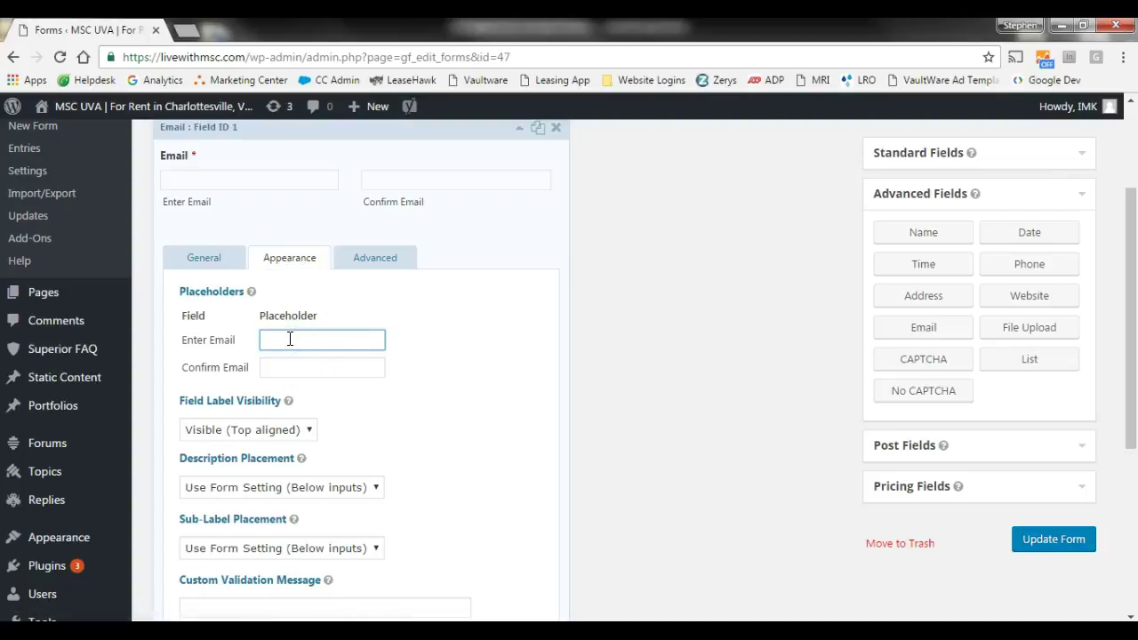
pyautogui.write('sample@gmail.com')
pyautogui.press('Tab')
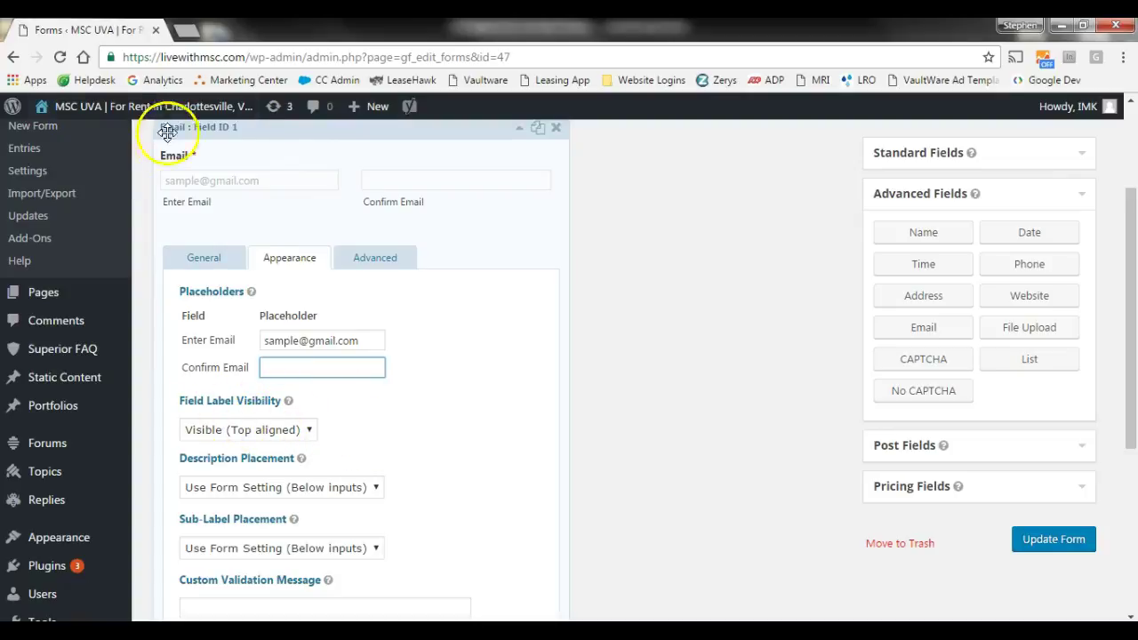
pyautogui.click(238, 430)
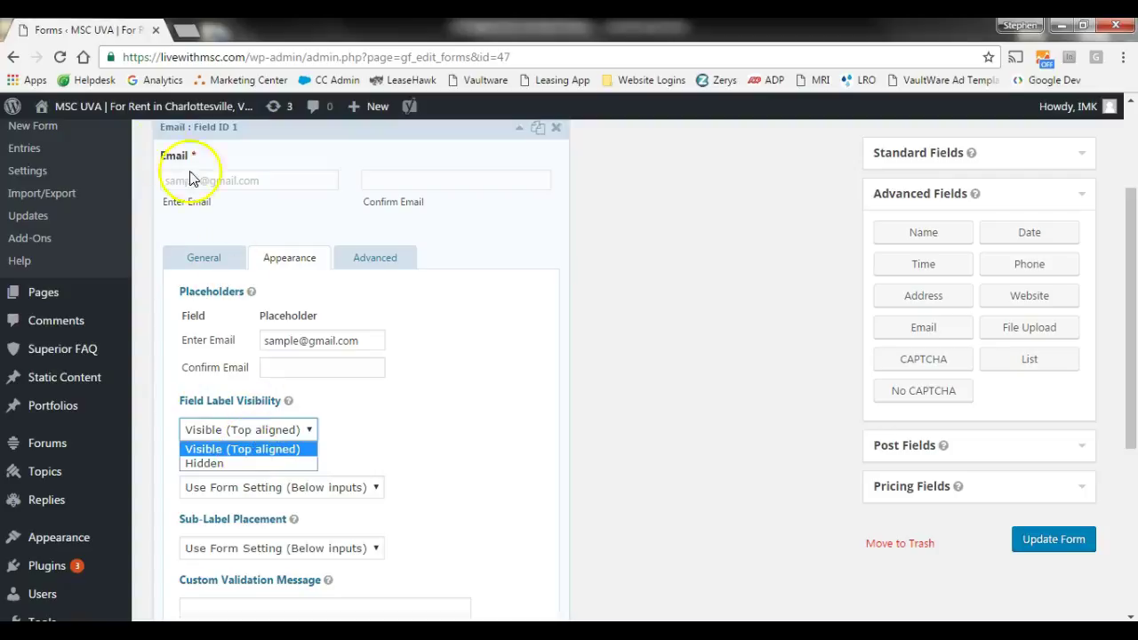
pyautogui.click(229, 464)
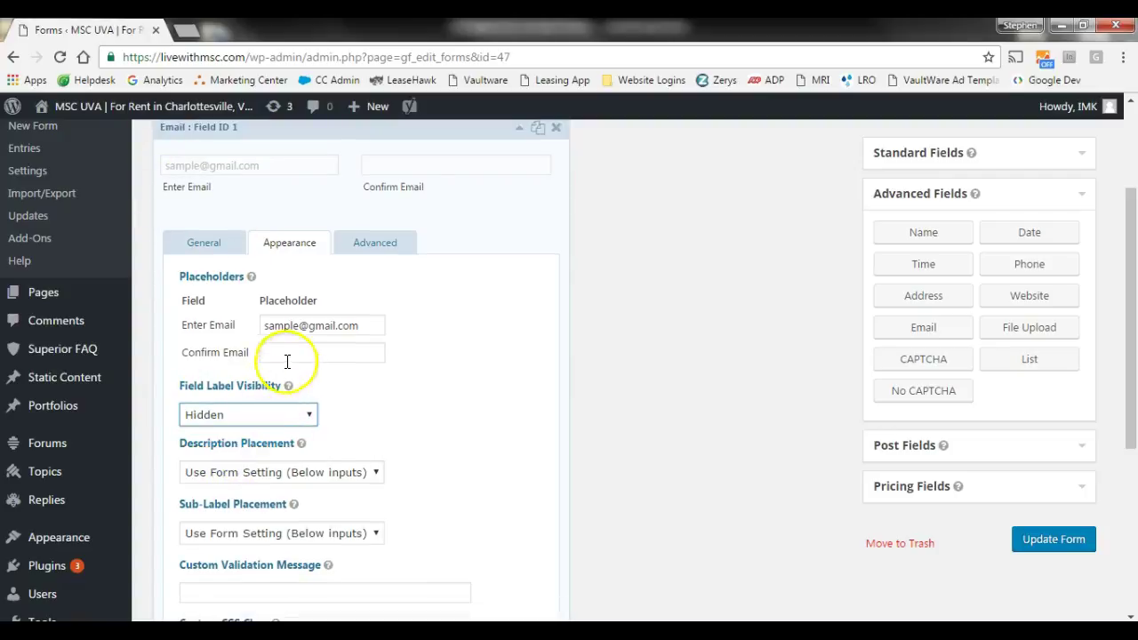
# - Replace the Enter Email placeholder with 'Enter Email Here' and return to the General settings
pyautogui.moveTo(363, 326); pyautogui.dragTo(196, 331)
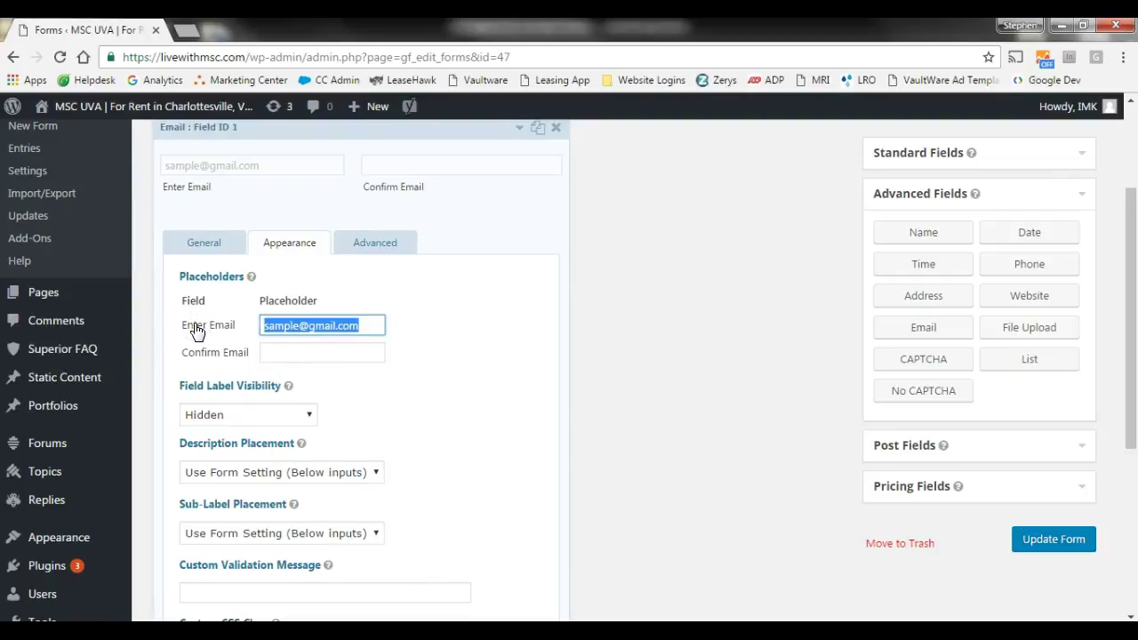
pyautogui.write('Enter Email Here')
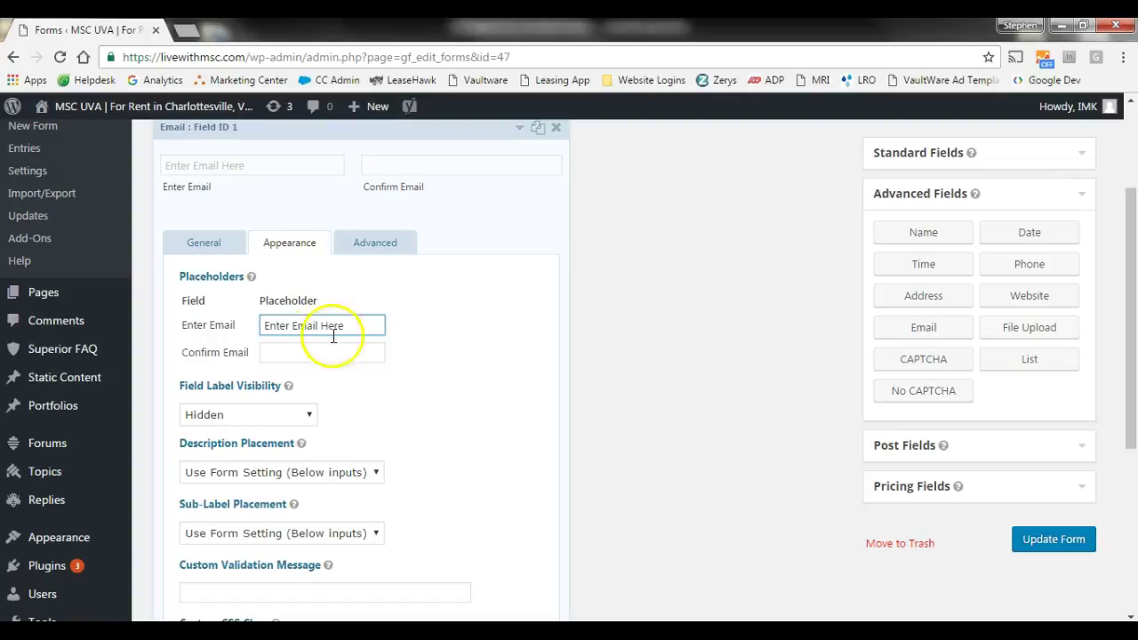
pyautogui.click(440, 399)
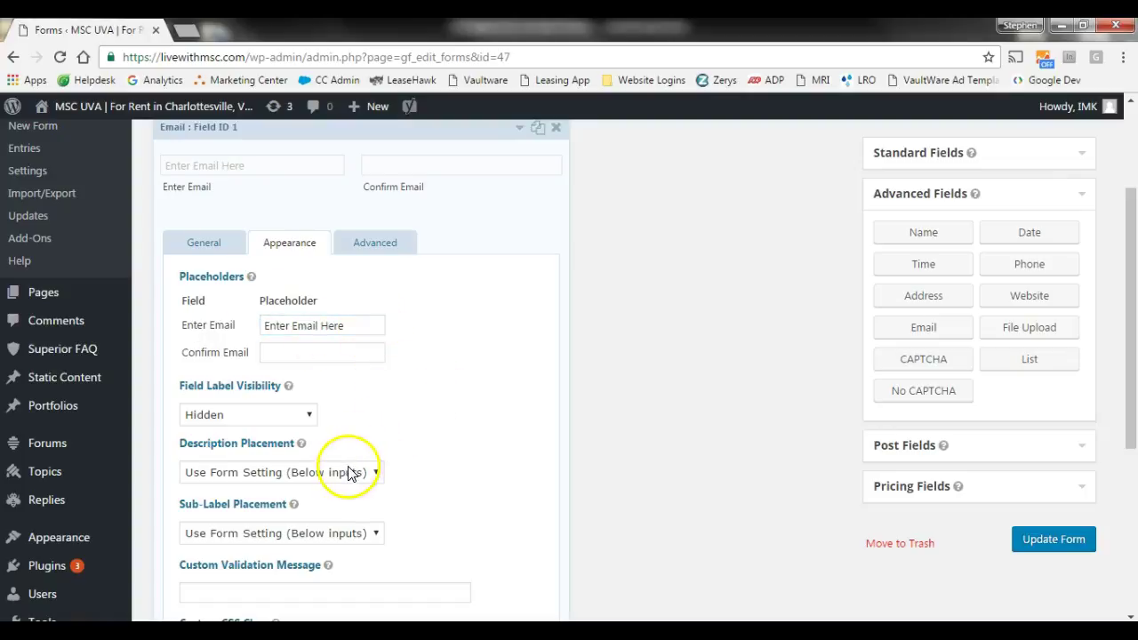
pyautogui.click(350, 471)
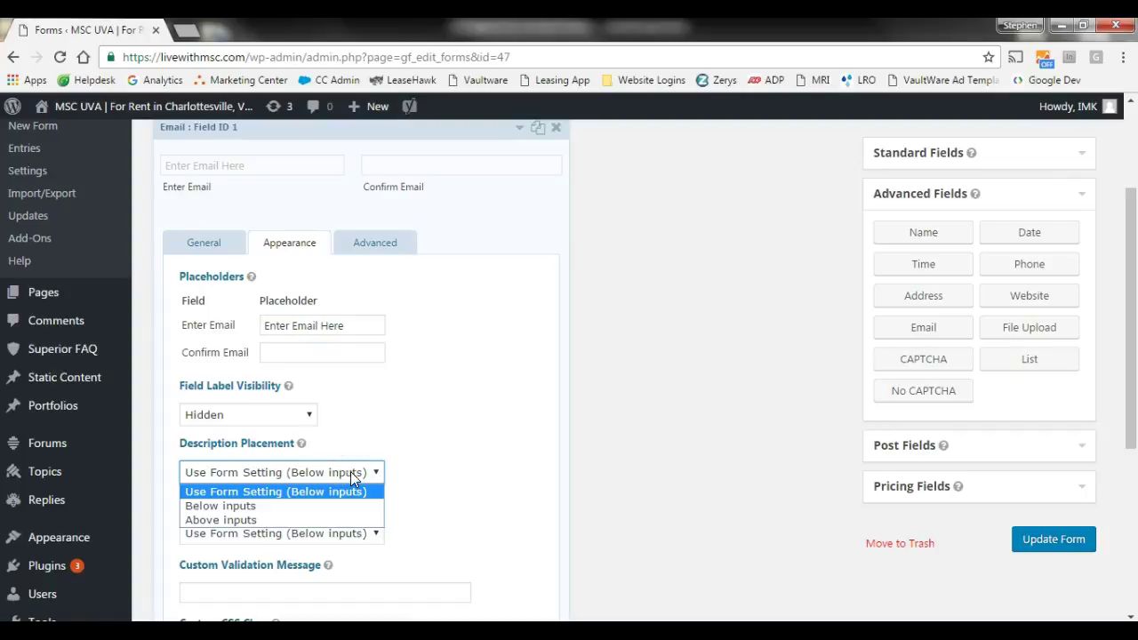
pyautogui.click(204, 242)
pyautogui.click(225, 375)
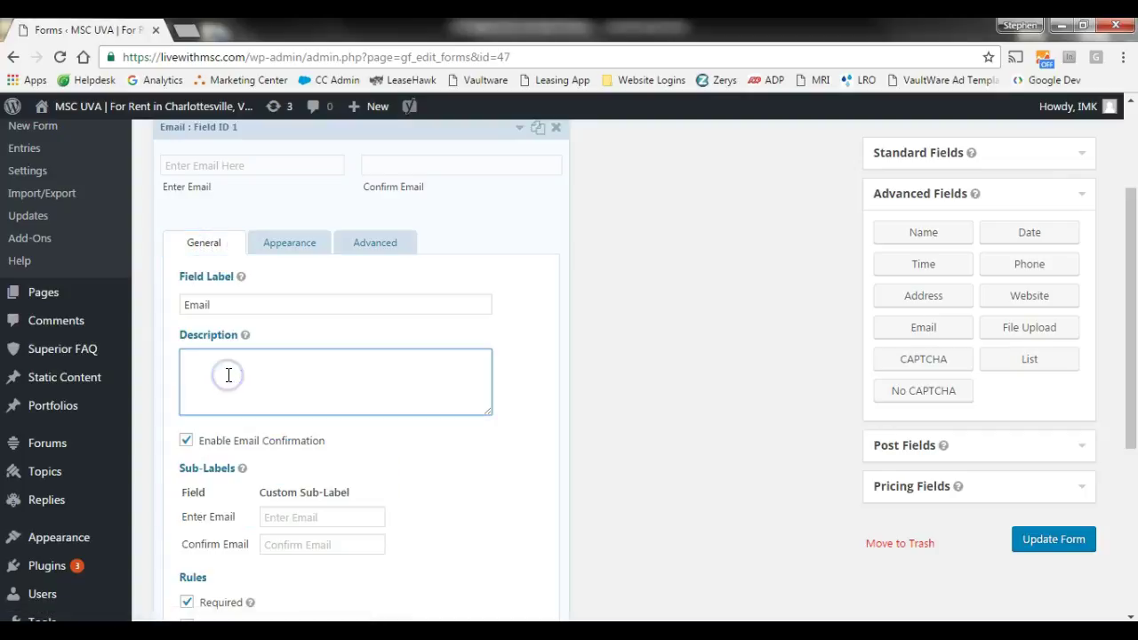
# - Give the Email field the description 'Enter school address here', placed above the inputs
pyautogui.write('Enter school address here')
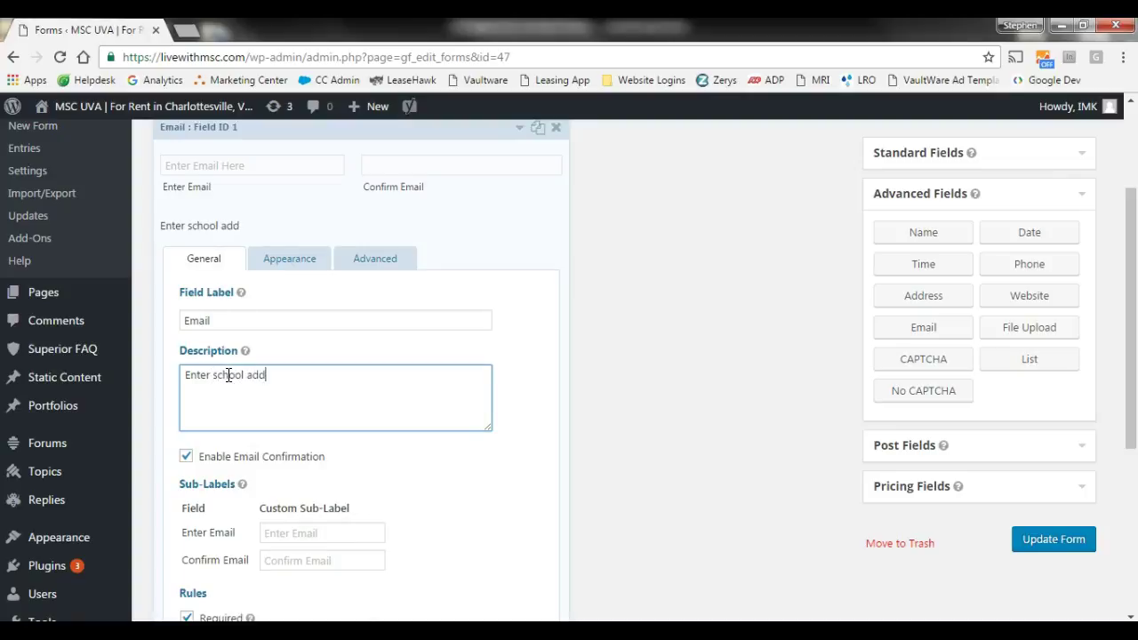
pyautogui.click(303, 257)
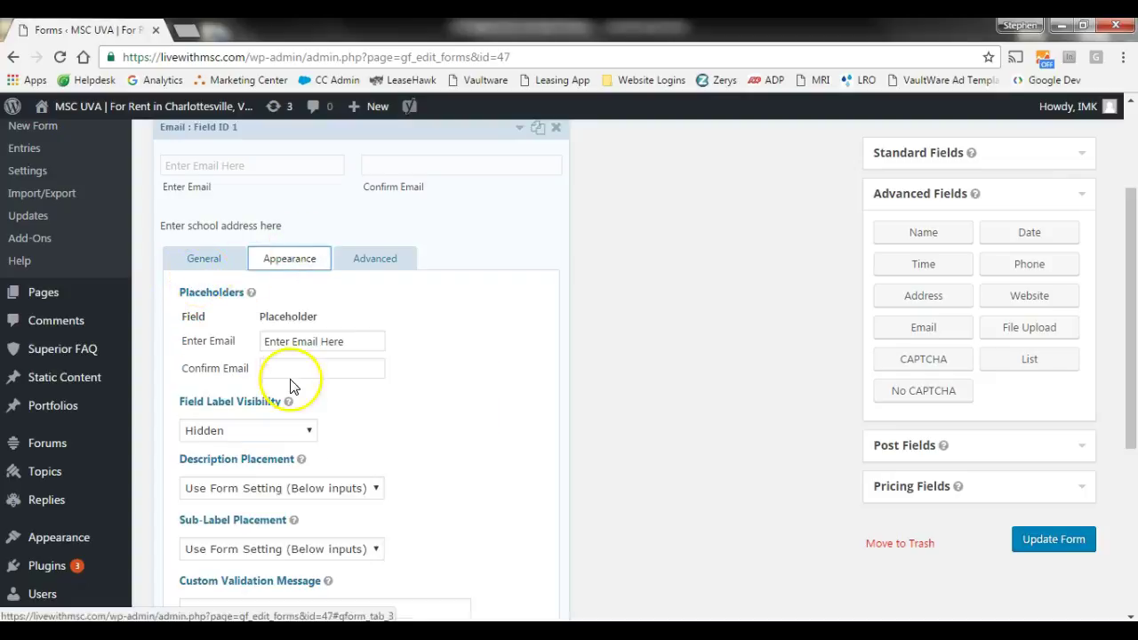
pyautogui.click(323, 490)
pyautogui.click(320, 536)
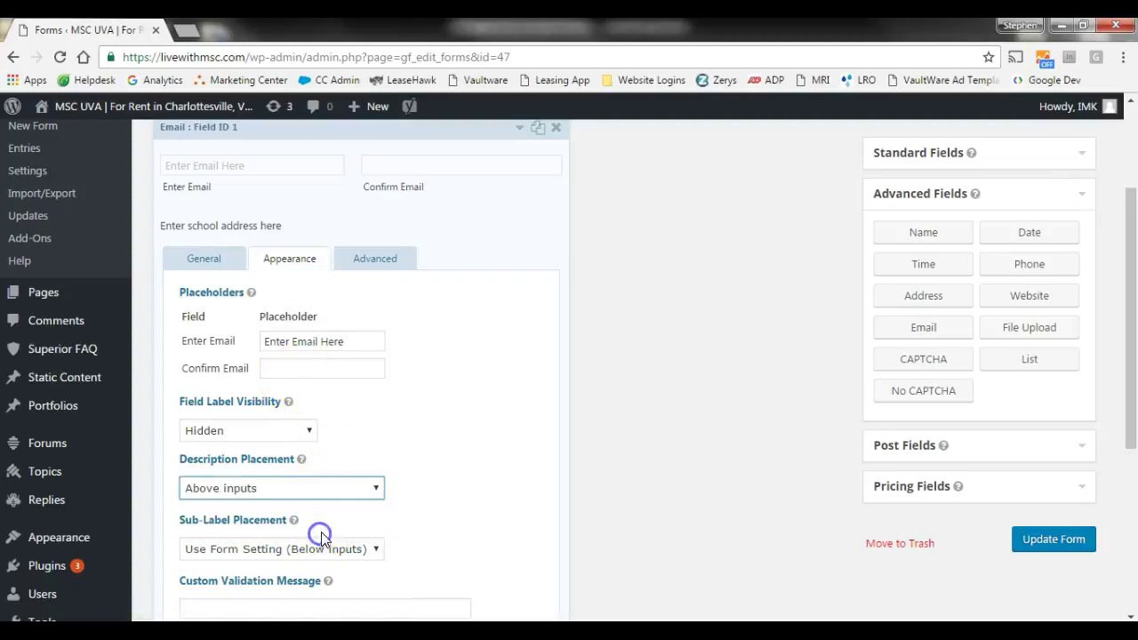
# - Put the Email field's sub-labels above the inputs and set its field size to Large
pyautogui.scroll(-1, 320, 494)
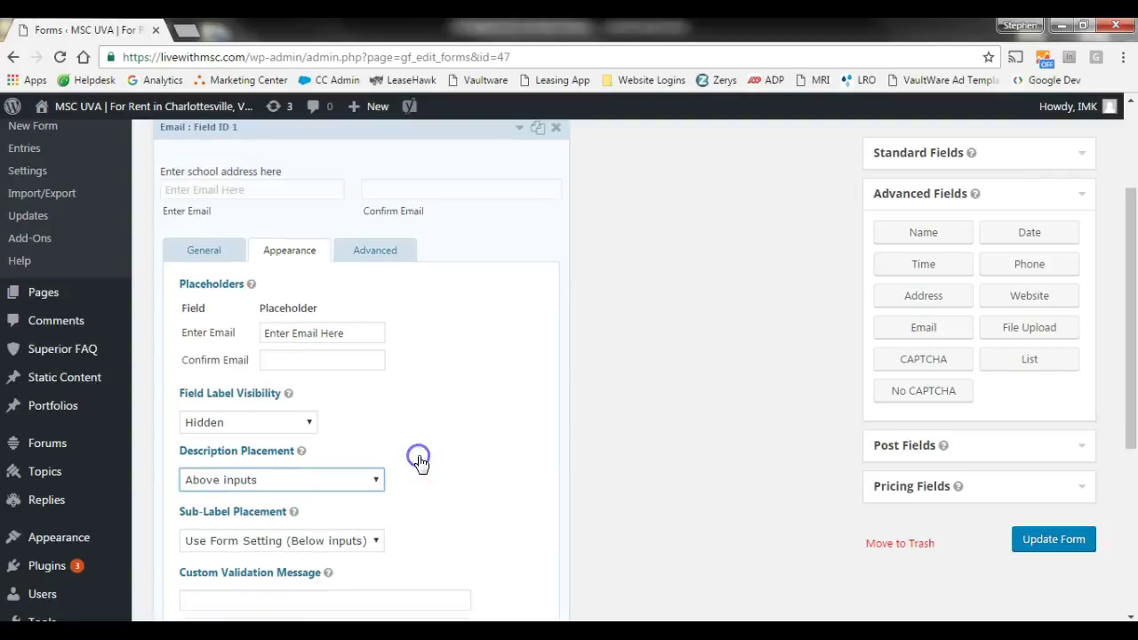
pyautogui.click(307, 455)
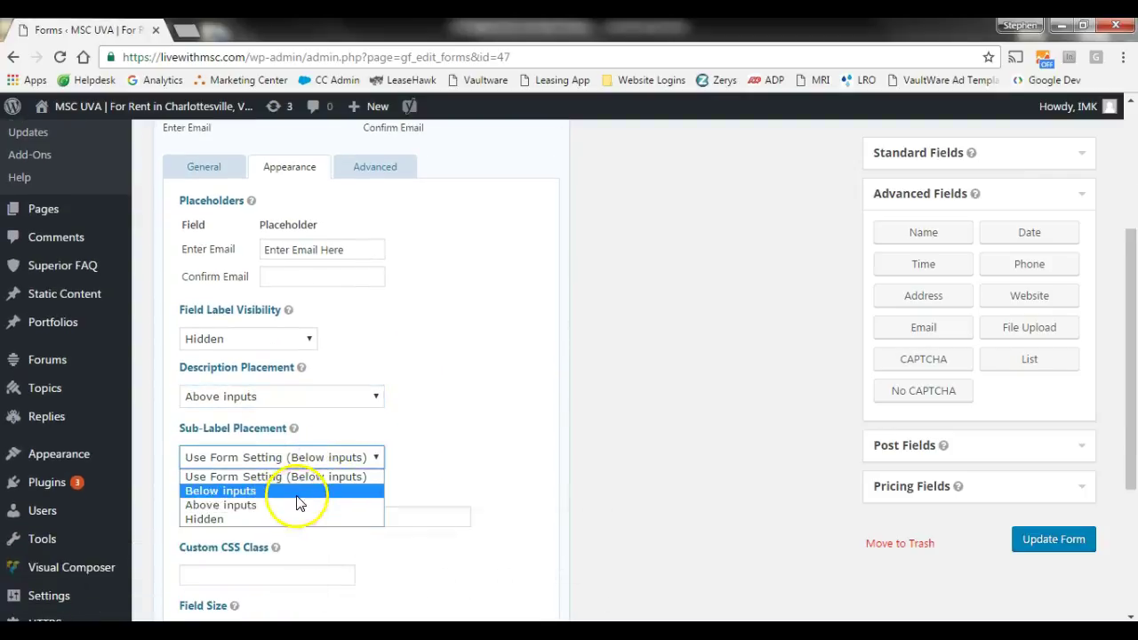
pyautogui.click(286, 506)
pyautogui.scroll(1, 442, 460)
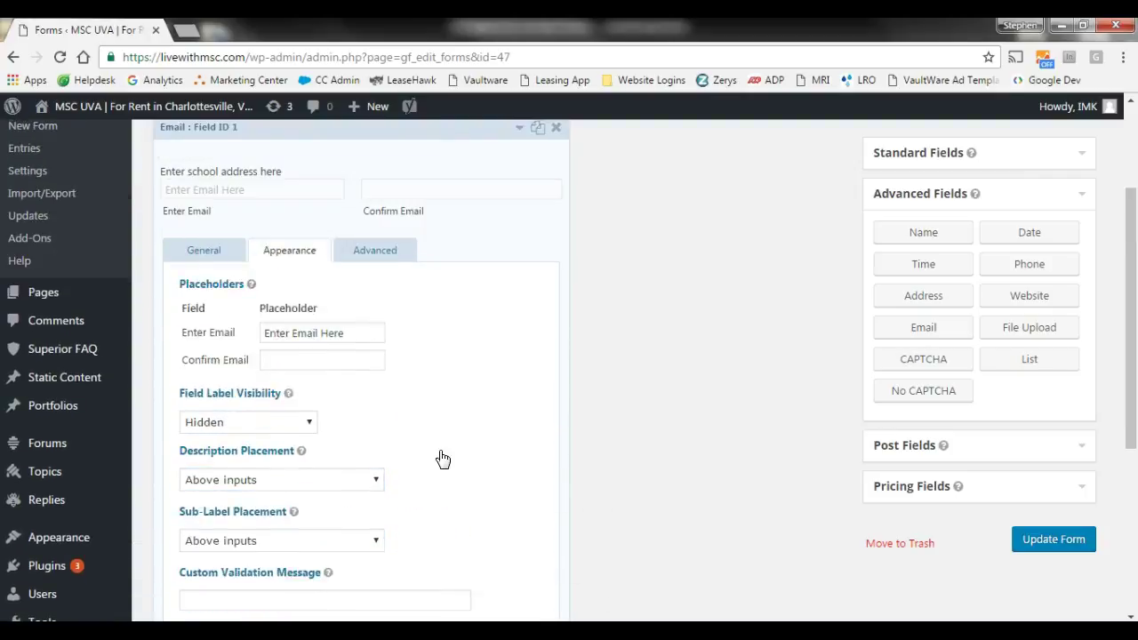
pyautogui.scroll(-3, 297, 315)
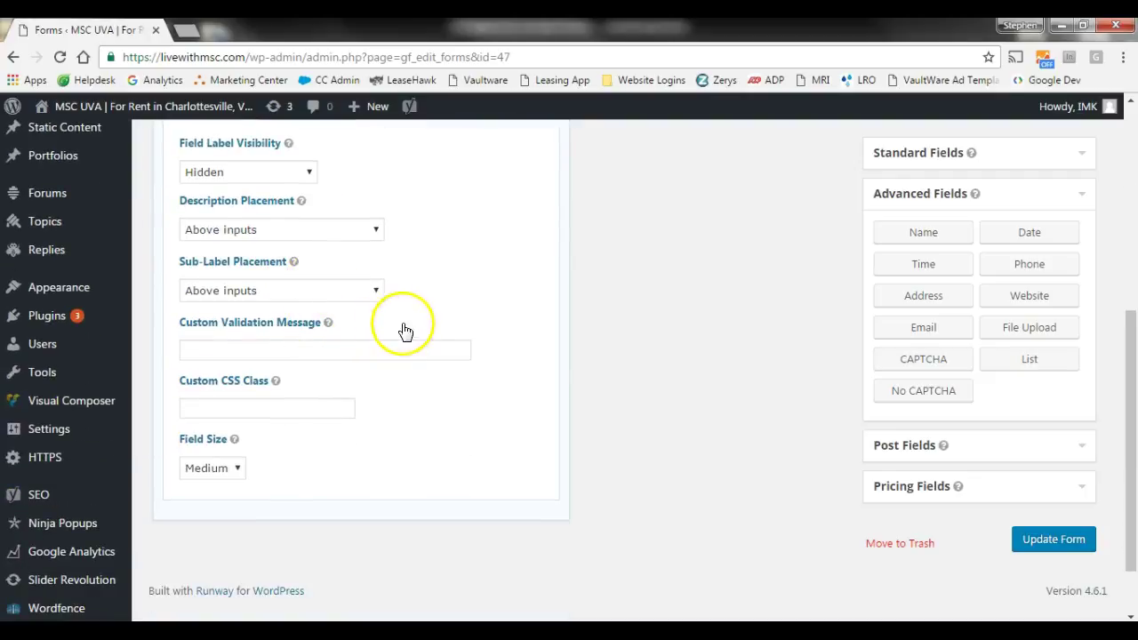
pyautogui.click(222, 468)
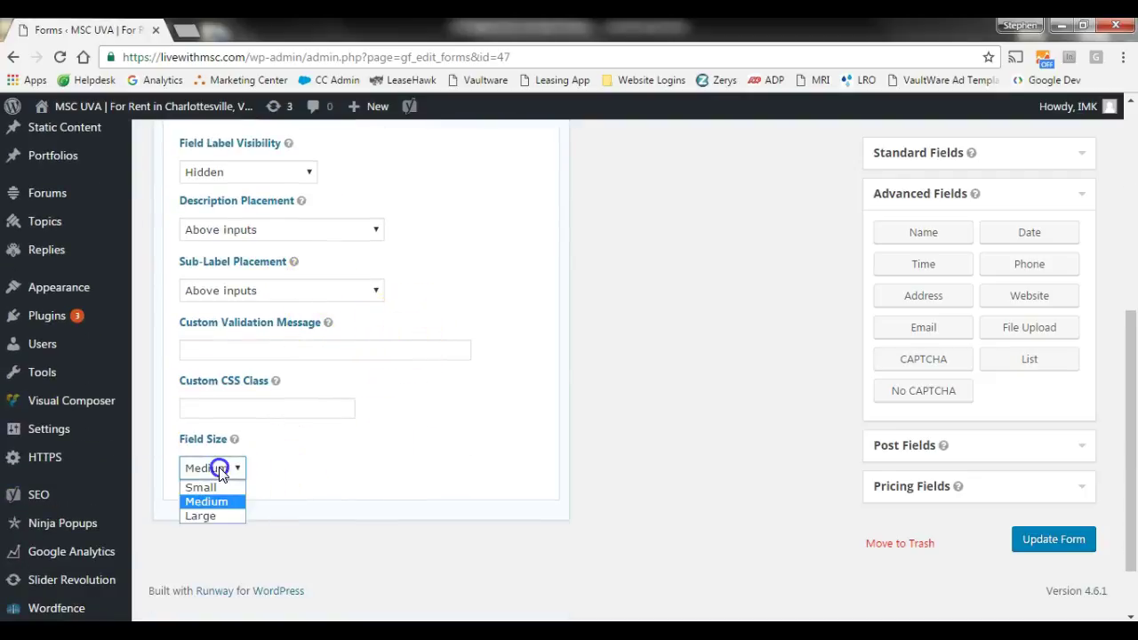
pyautogui.click(214, 516)
pyautogui.scroll(4, 409, 449)
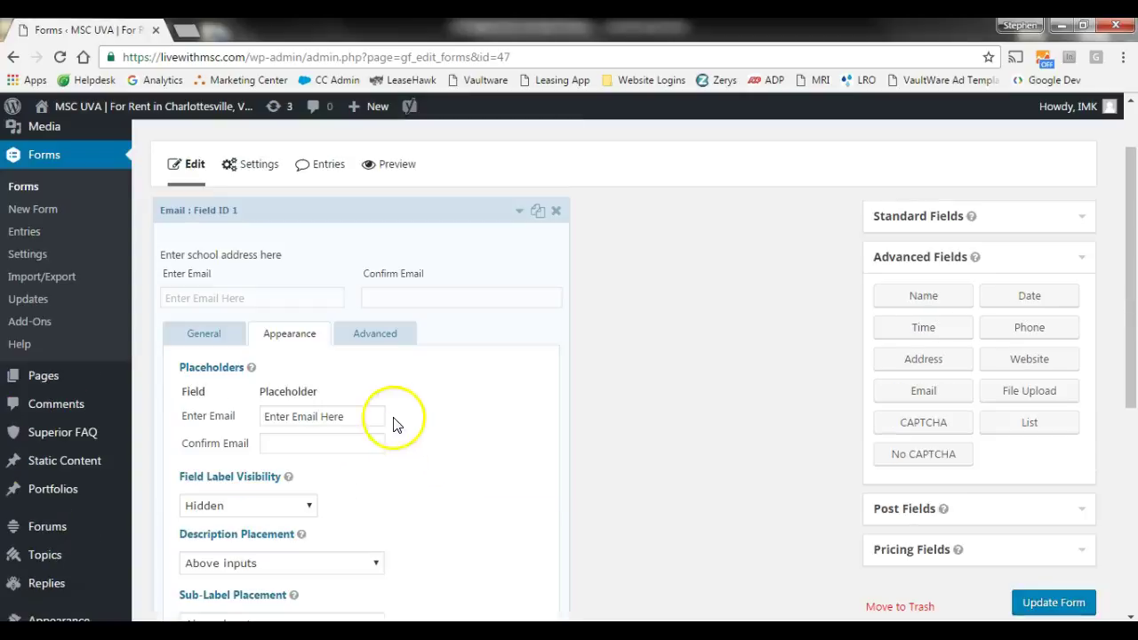
# - Enter 'School Email' as the Email field's Admin Field Label and leave the default values empty
pyautogui.click(374, 338)
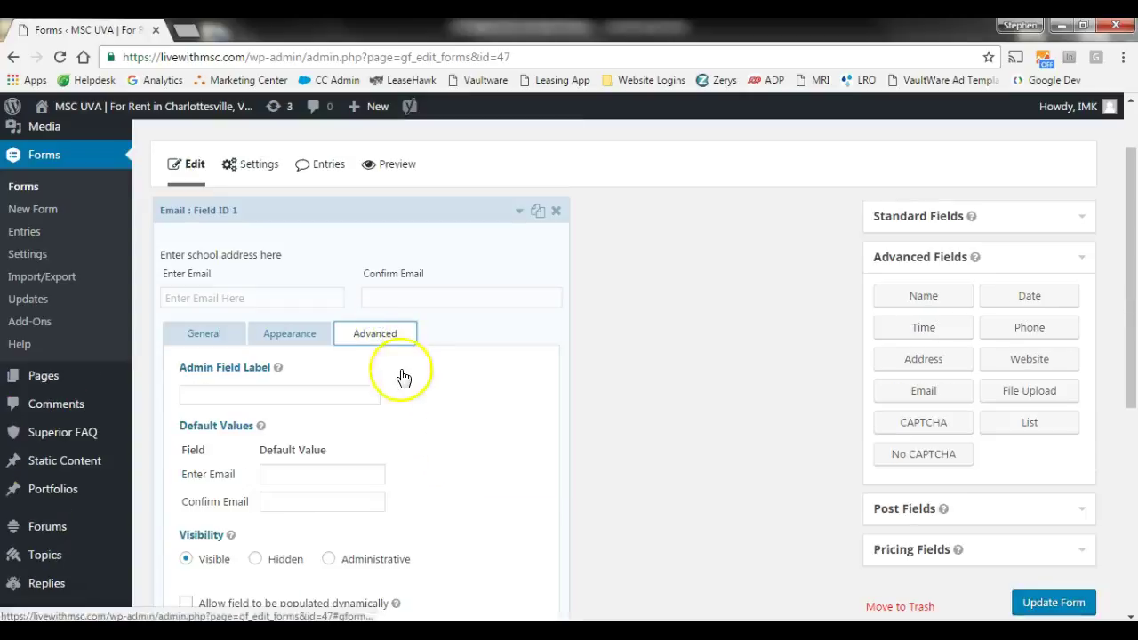
pyautogui.scroll(-2, 404, 383)
pyautogui.click(271, 310)
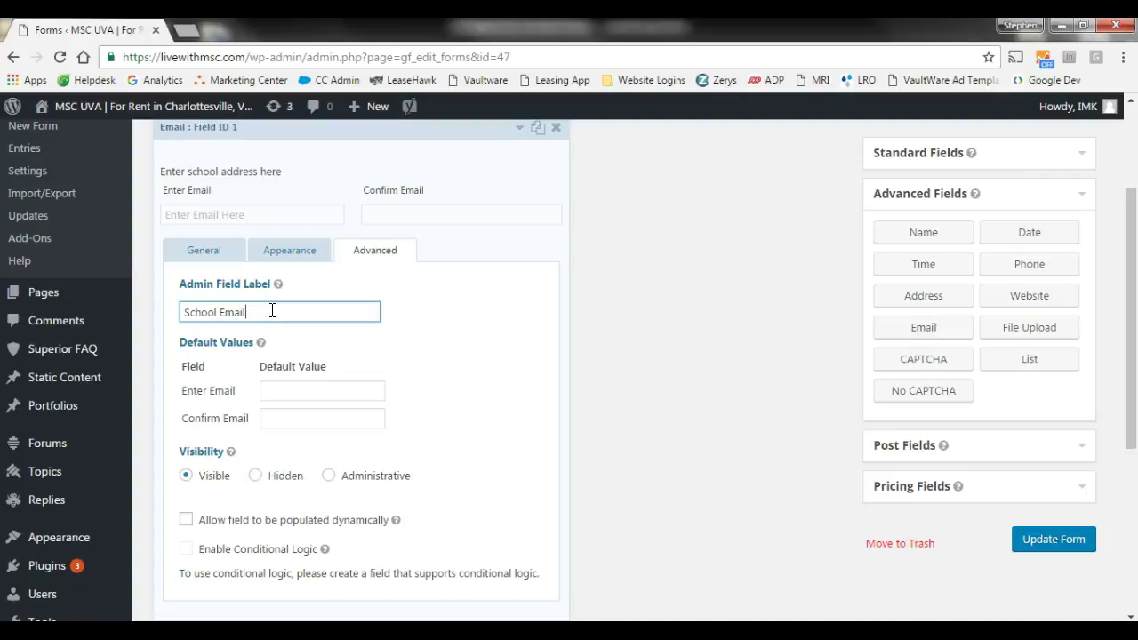
pyautogui.click(306, 390)
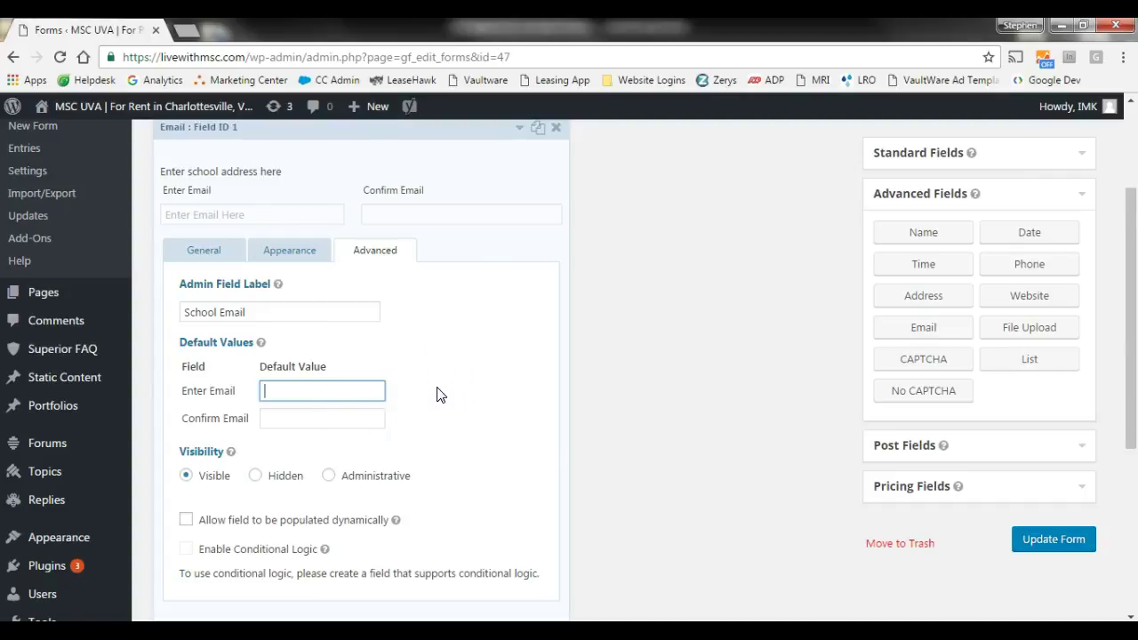
pyautogui.scroll(-2, 437, 395)
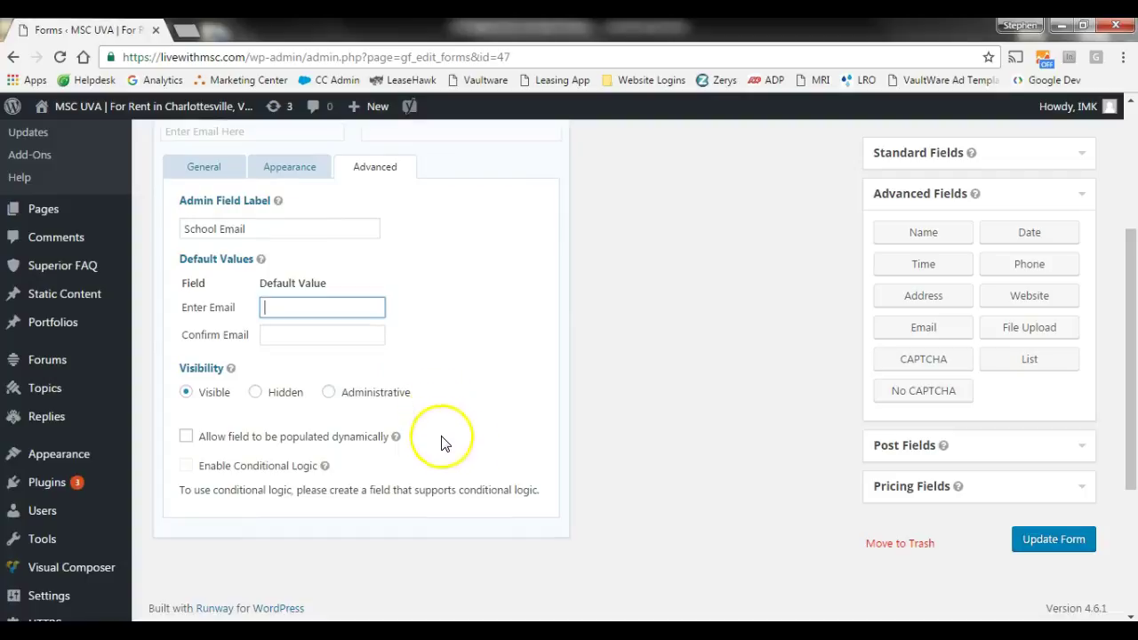
pyautogui.scroll(4, 439, 436)
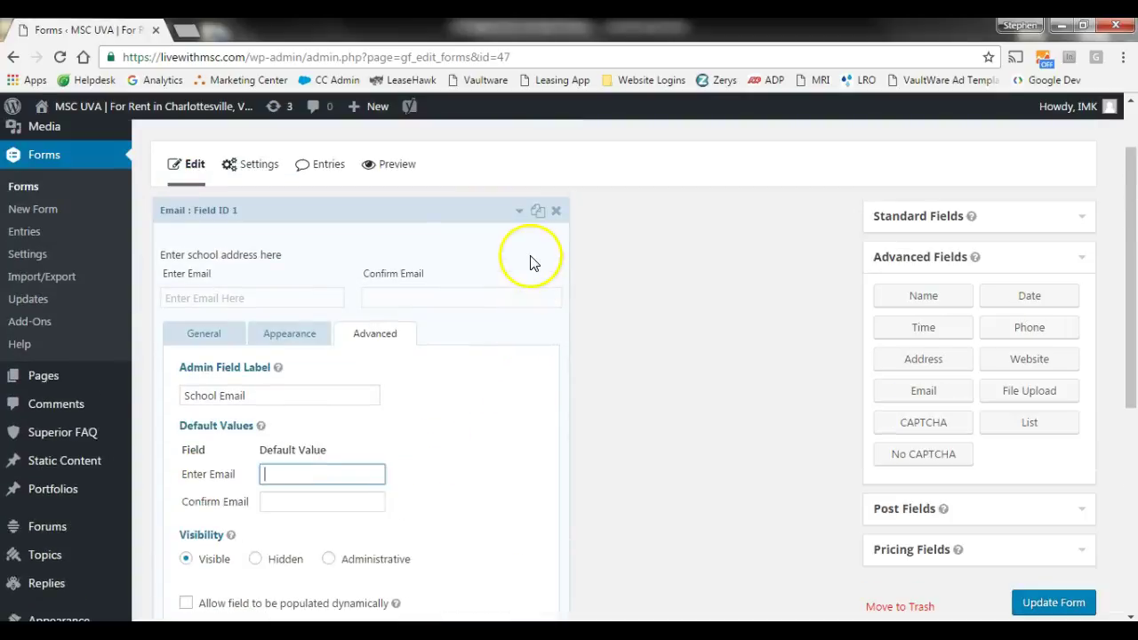
# - Delete the Email field, add a Name field, and mark it required
pyautogui.click(556, 211)
pyautogui.click(642, 168)
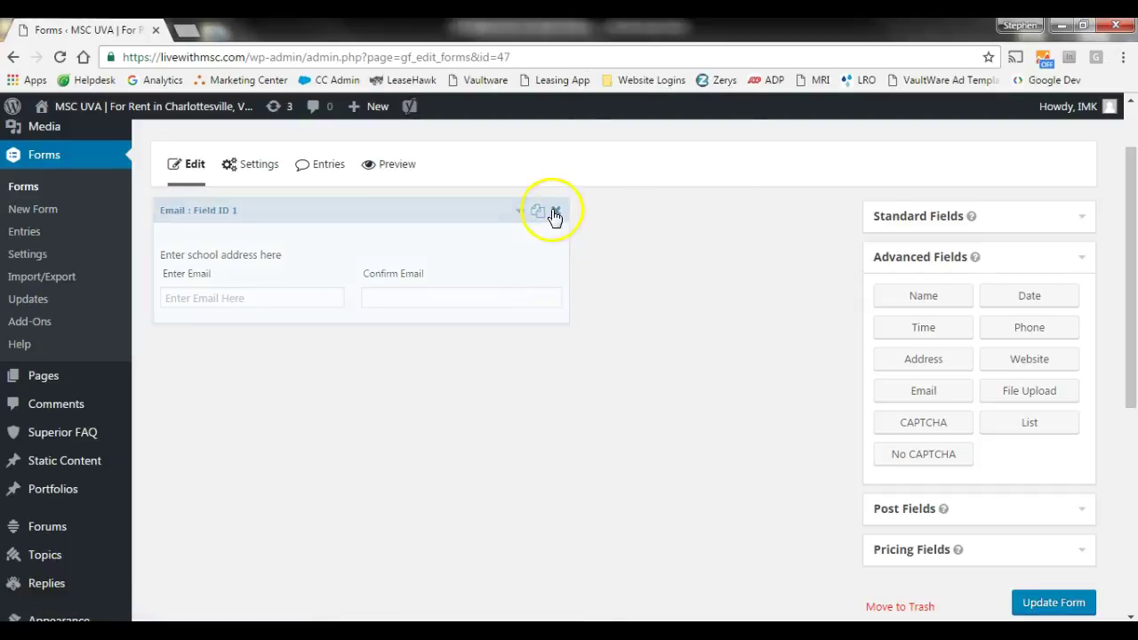
pyautogui.click(916, 298)
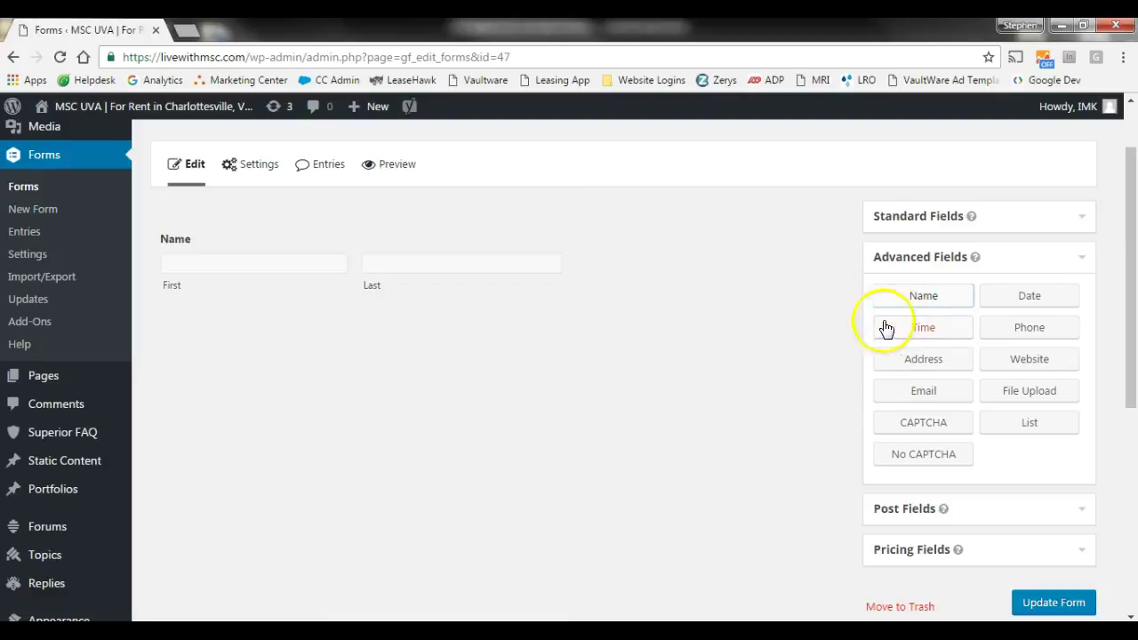
pyautogui.click(521, 215)
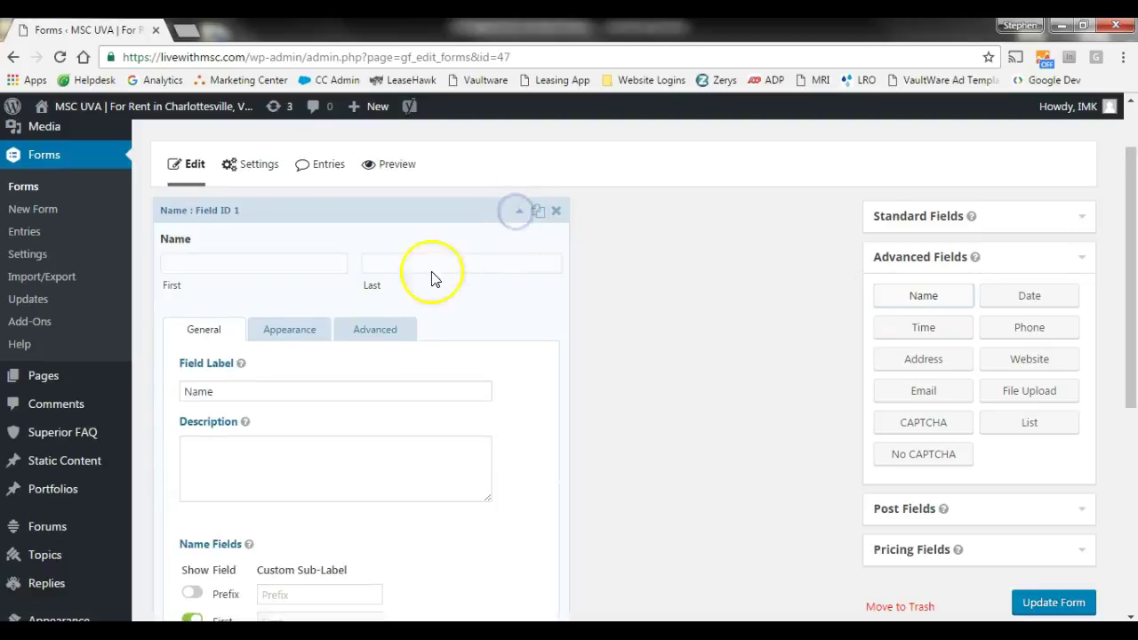
pyautogui.scroll(-1, 325, 356)
pyautogui.scroll(-1, 320, 369)
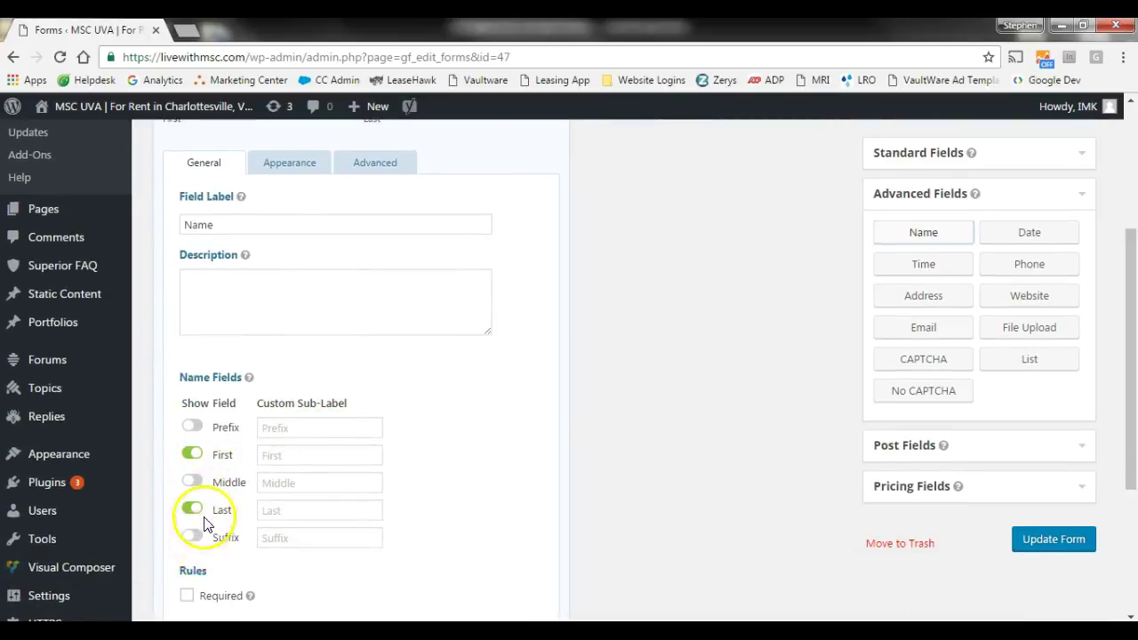
pyautogui.scroll(-1, 190, 514)
pyautogui.click(187, 514)
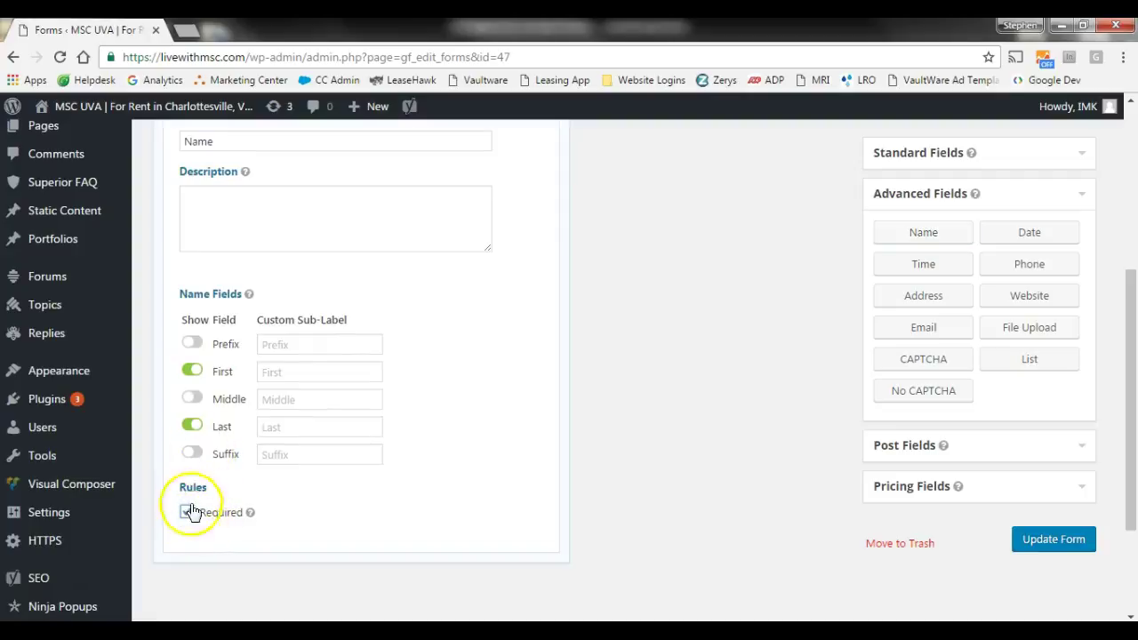
# - Review the Name field's Appearance and Advanced options, then select the Custom CSS Class box
pyautogui.scroll(1, 202, 514)
pyautogui.scroll(2, 249, 426)
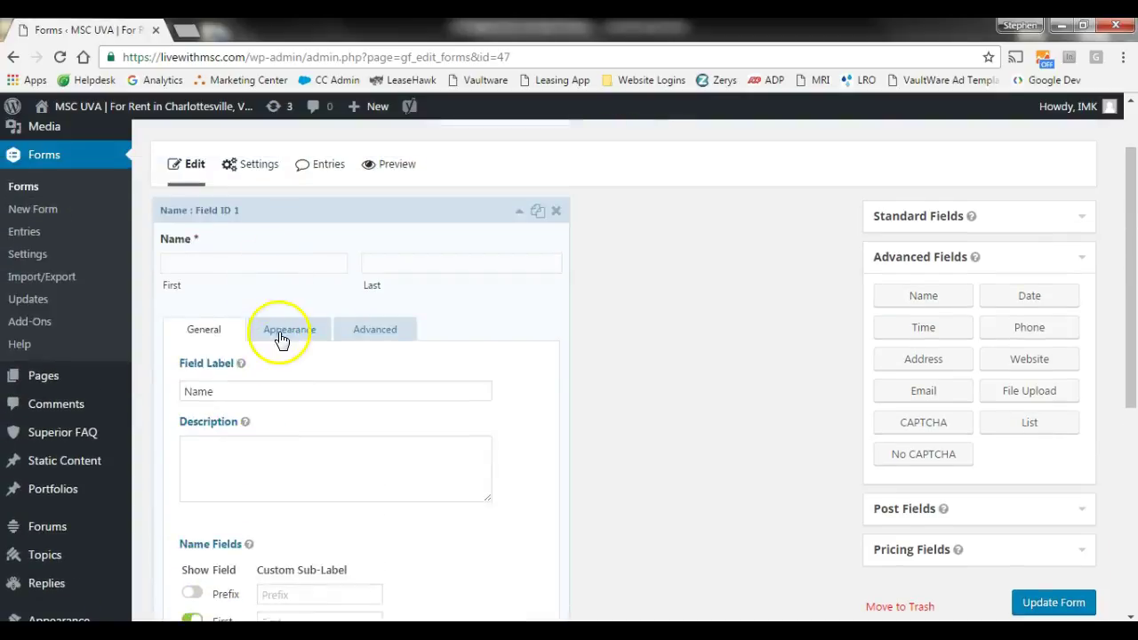
pyautogui.click(283, 334)
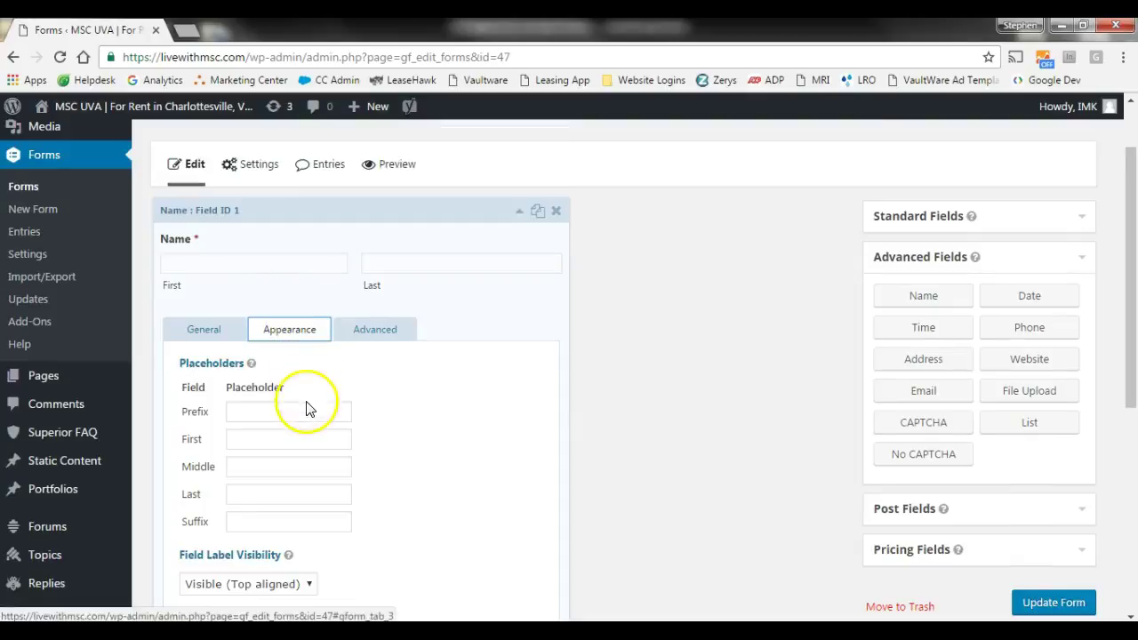
pyautogui.scroll(-2, 312, 407)
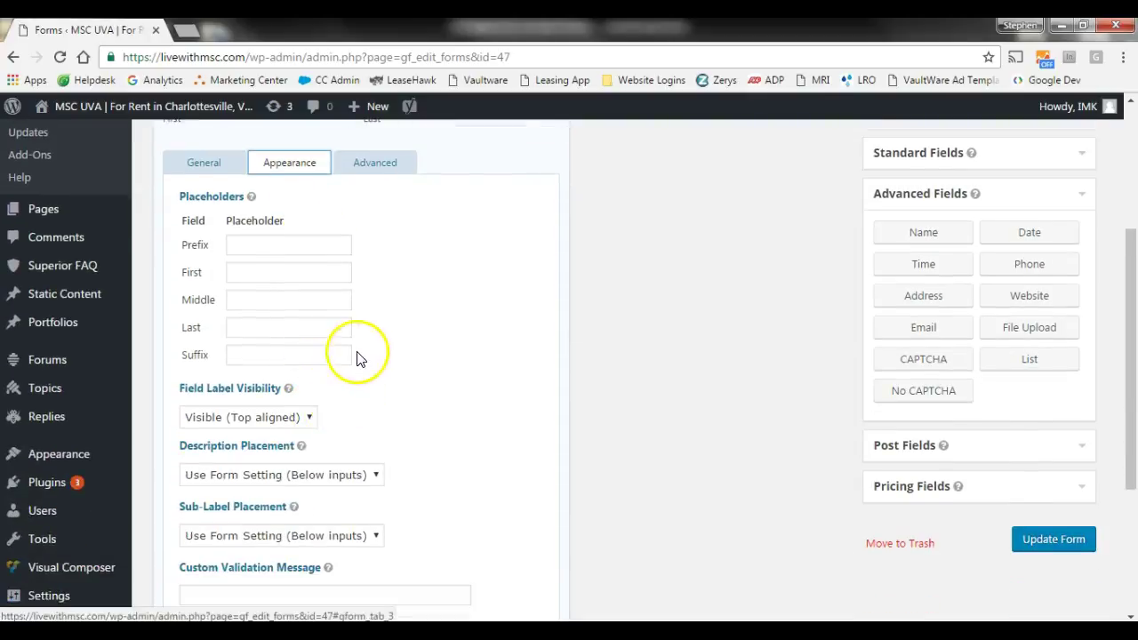
pyautogui.scroll(1, 358, 352)
pyautogui.click(389, 246)
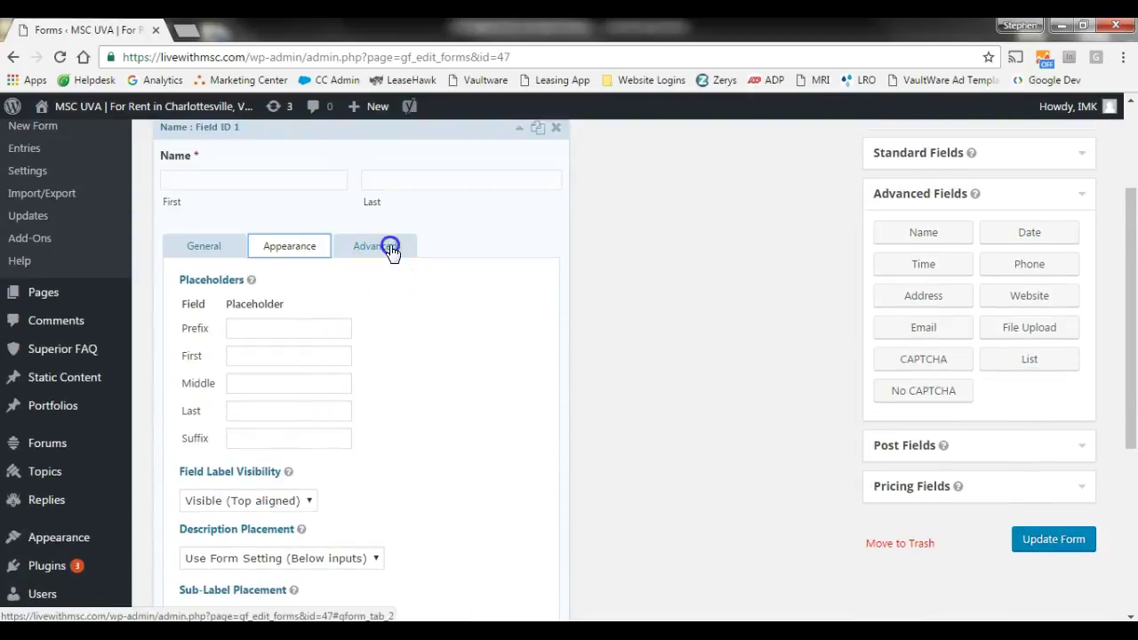
pyautogui.scroll(-1, 423, 314)
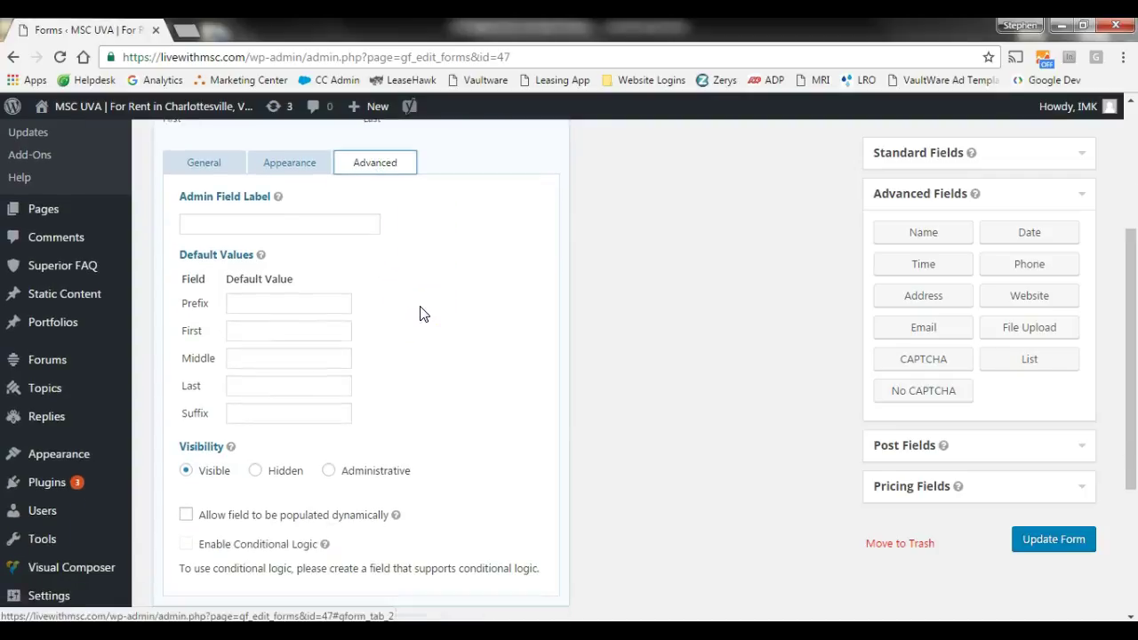
pyautogui.scroll(1, 409, 306)
pyautogui.click(277, 246)
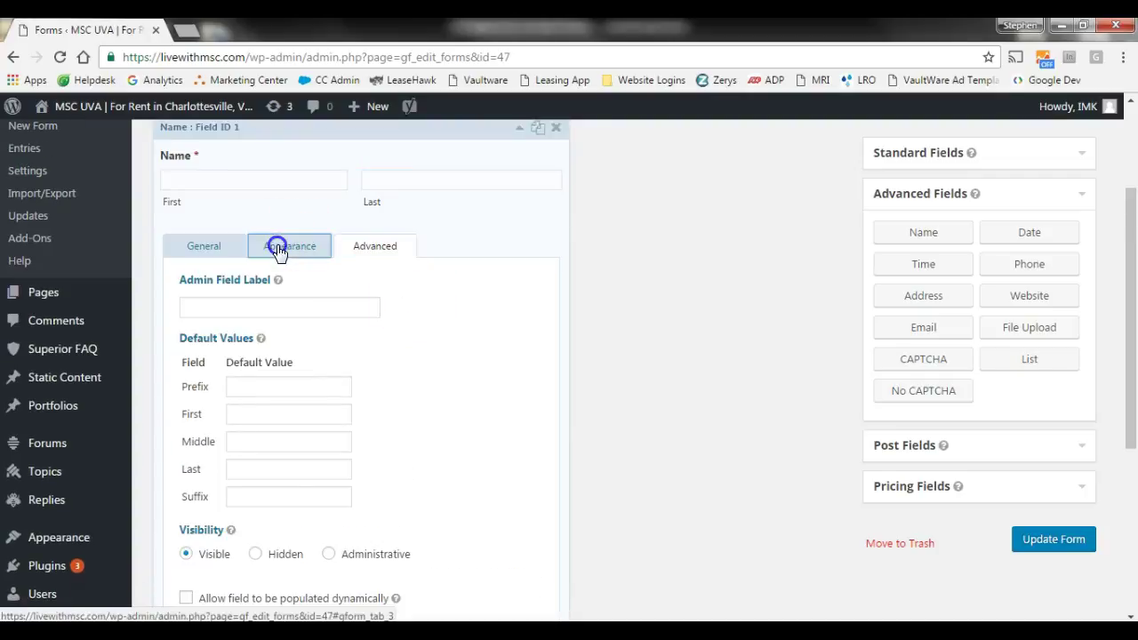
pyautogui.scroll(-3, 409, 343)
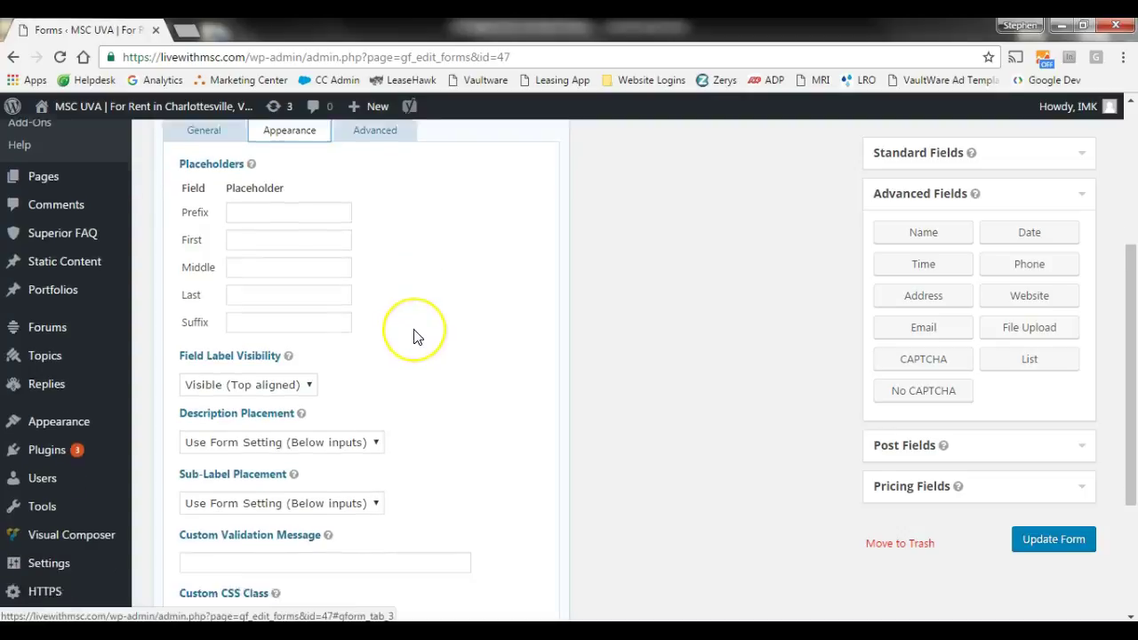
pyautogui.click(244, 486)
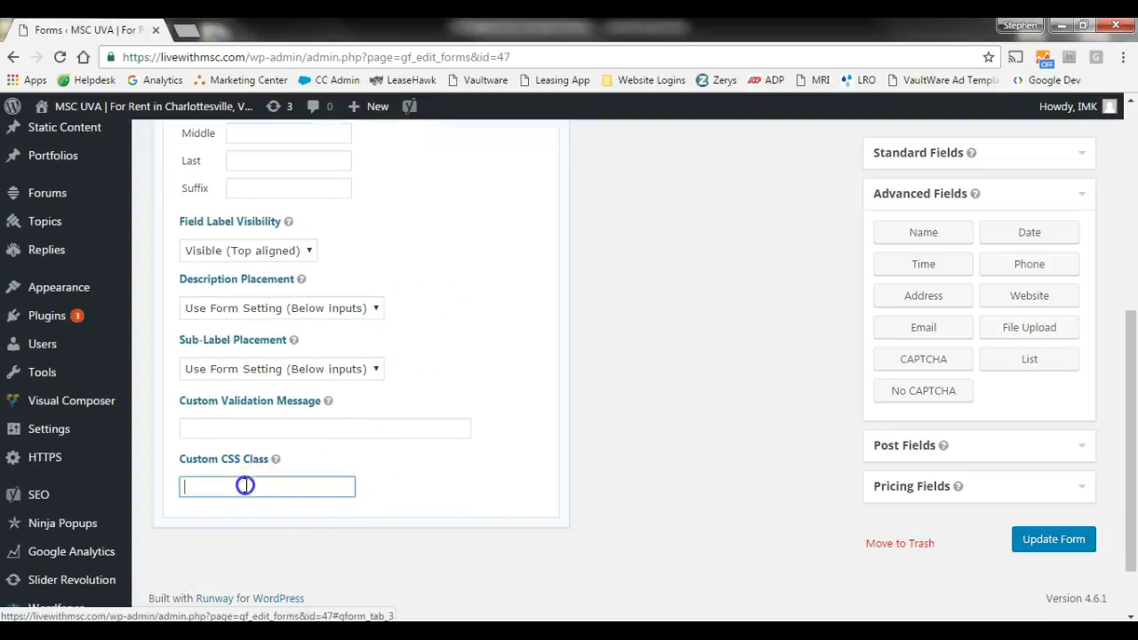
pyautogui.moveTo(277, 461)
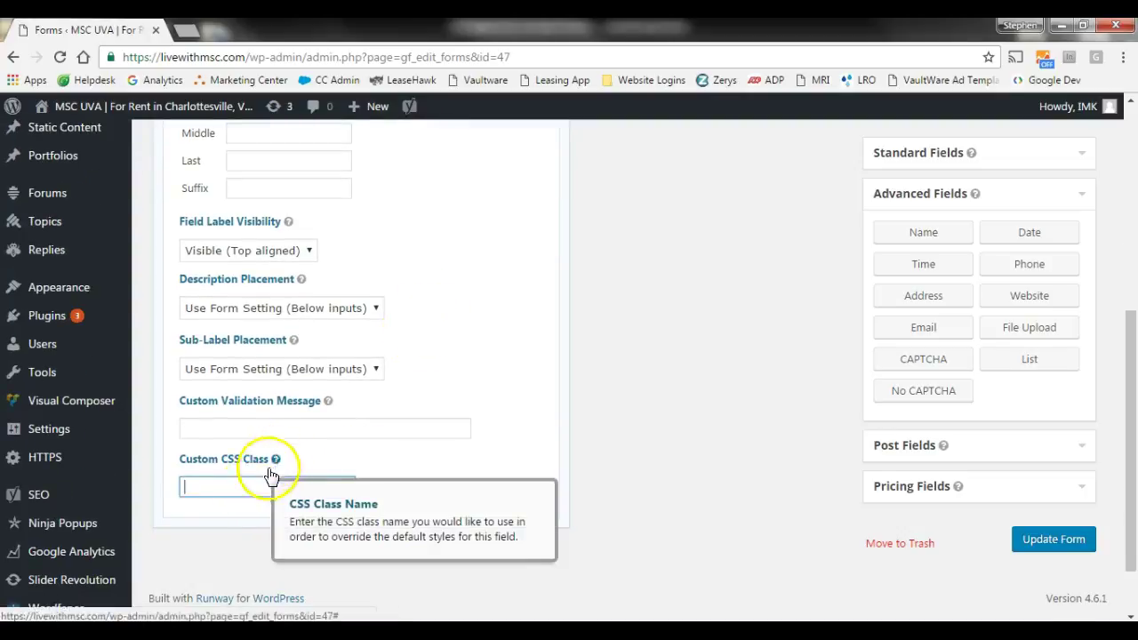
pyautogui.click(231, 487)
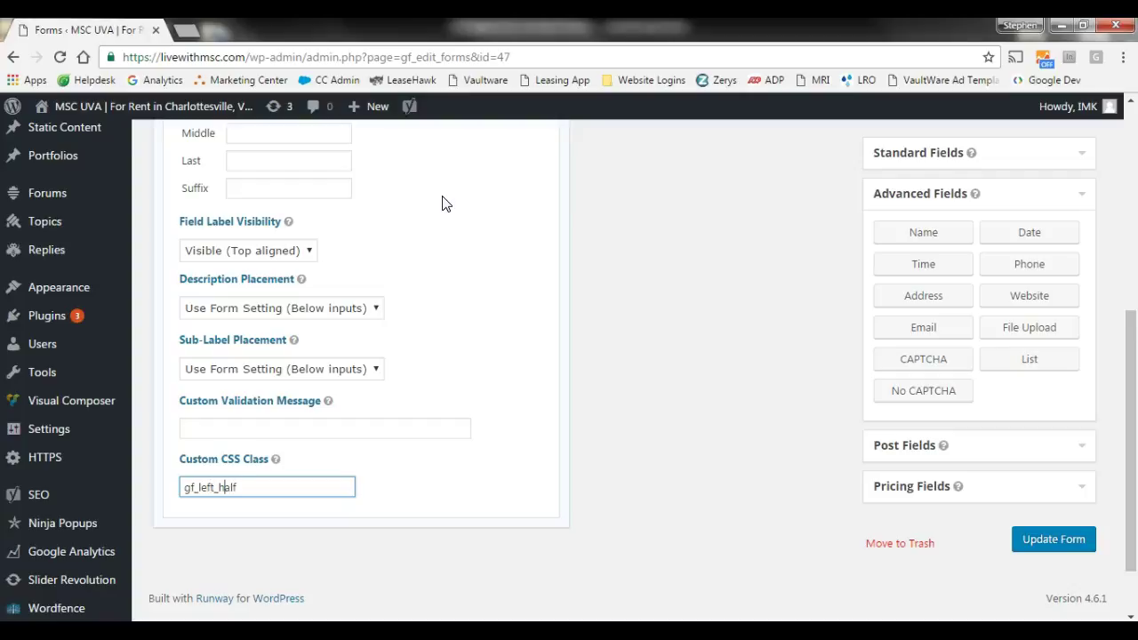
pyautogui.hotkey('ctrl', 'a')
pyautogui.press('Right')
pyautogui.write('th')
pyautogui.click(510, 322)
pyautogui.doubleClick(274, 490)
pyautogui.press('BackSpace')
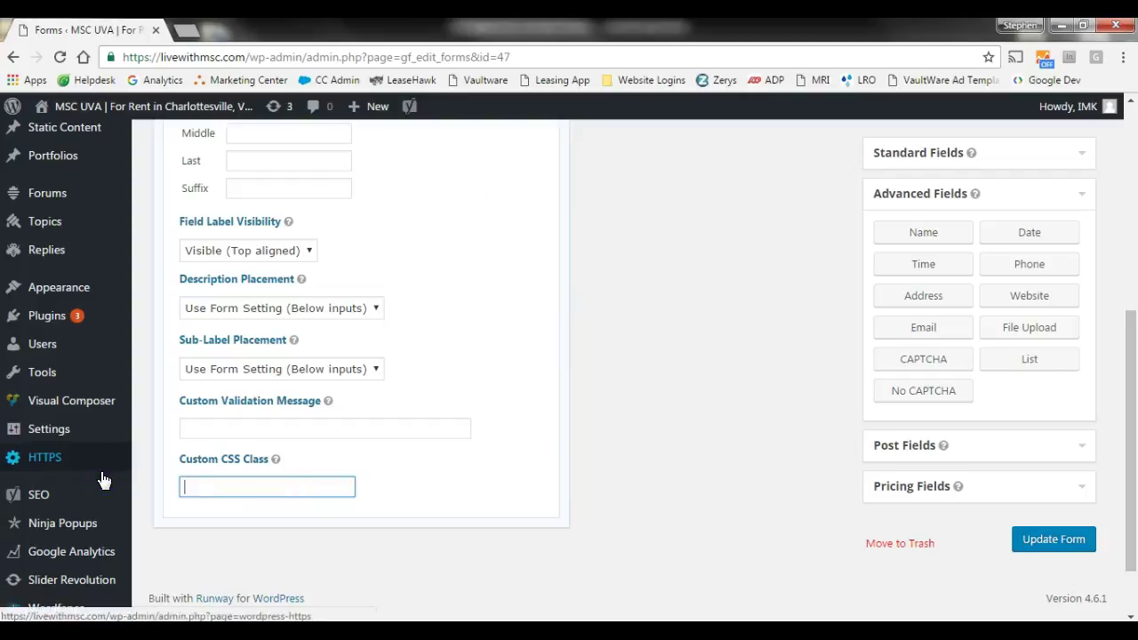
pyautogui.scroll(4, 768, 396)
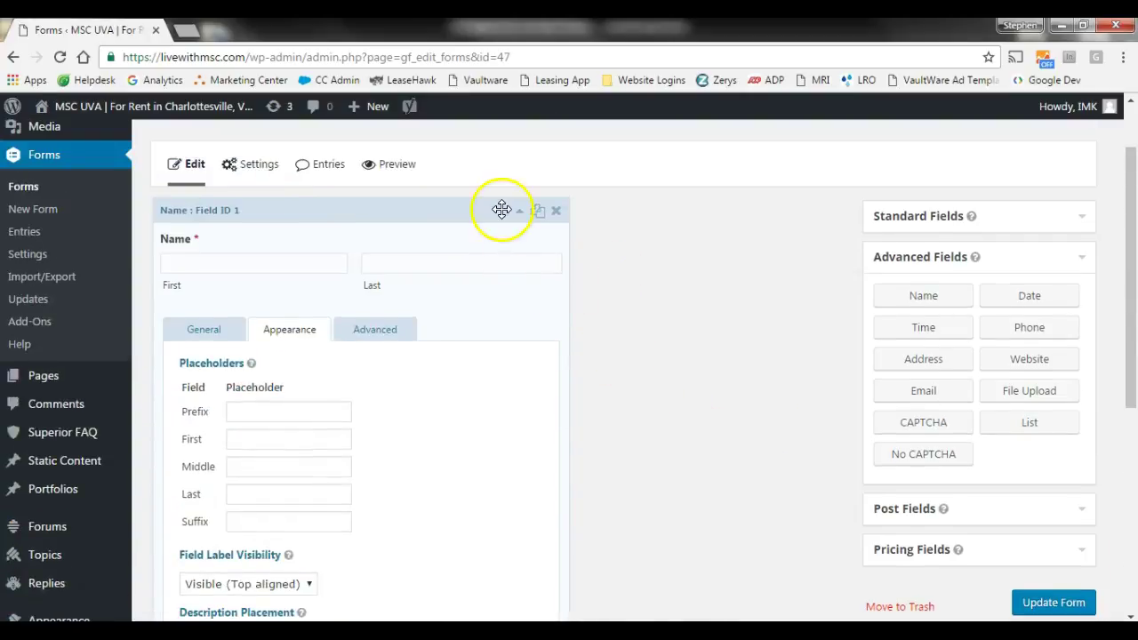
# - Collapse the Name field and add an Email field below it
pyautogui.click(520, 213)
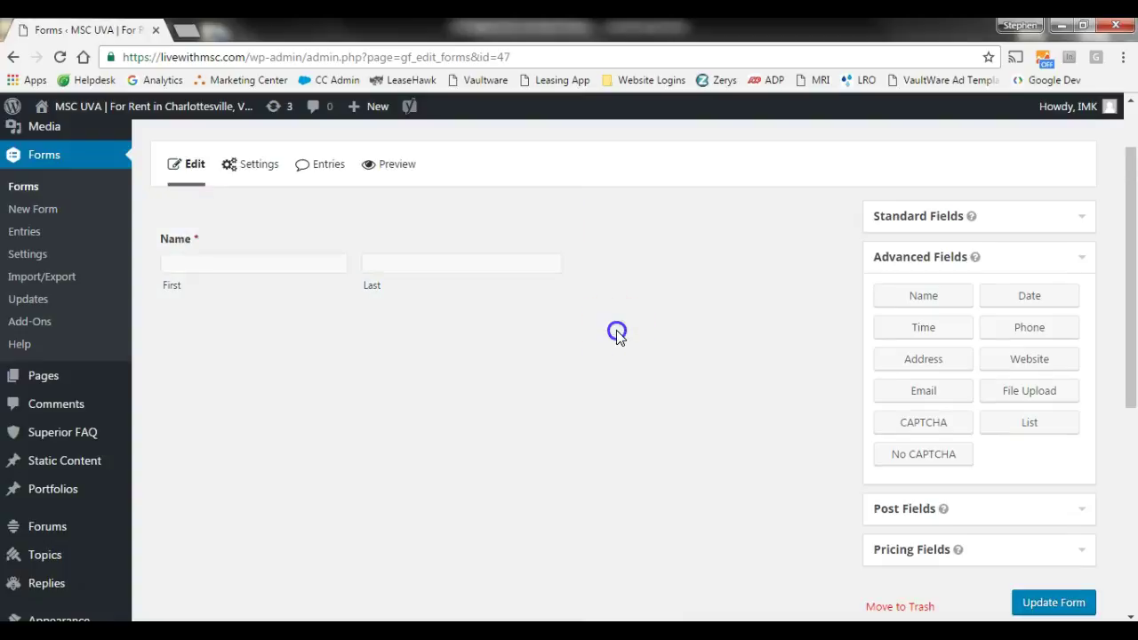
pyautogui.click(937, 400)
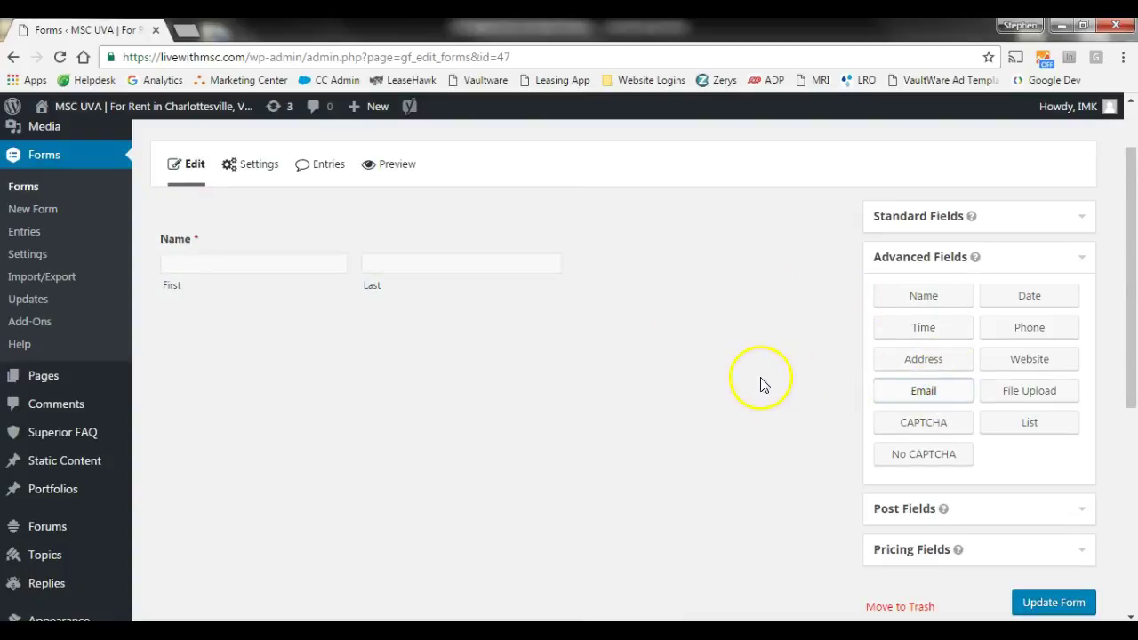
pyautogui.click(521, 338)
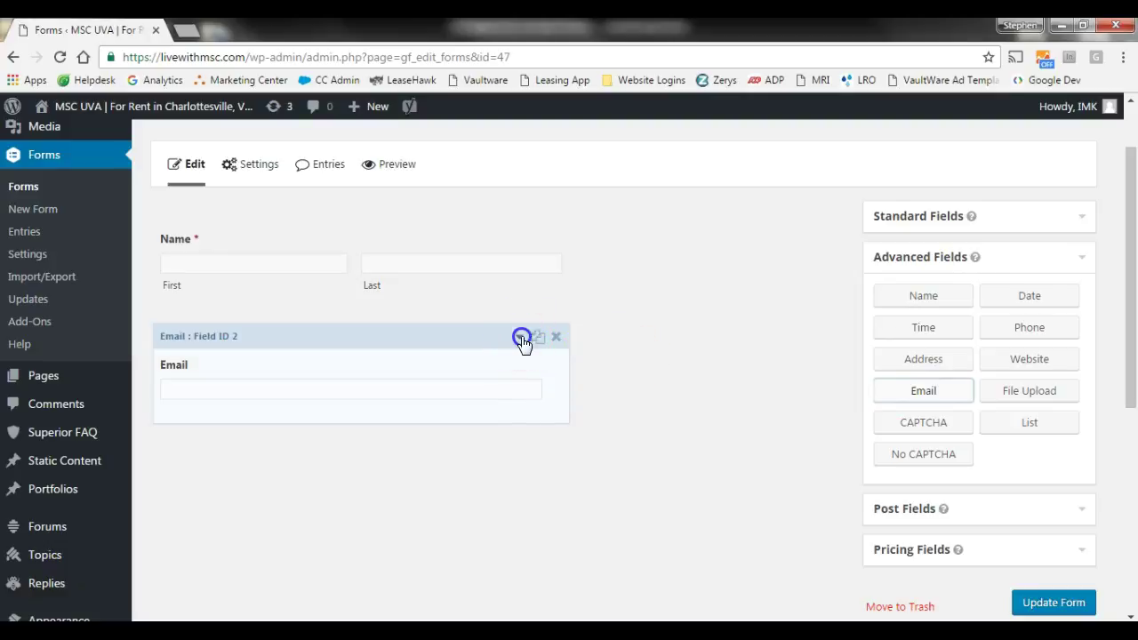
pyautogui.click(523, 341)
# - Add a Paragraph Text field and relabel it 'What issues are you having'
pyautogui.click(931, 218)
pyautogui.click(1006, 255)
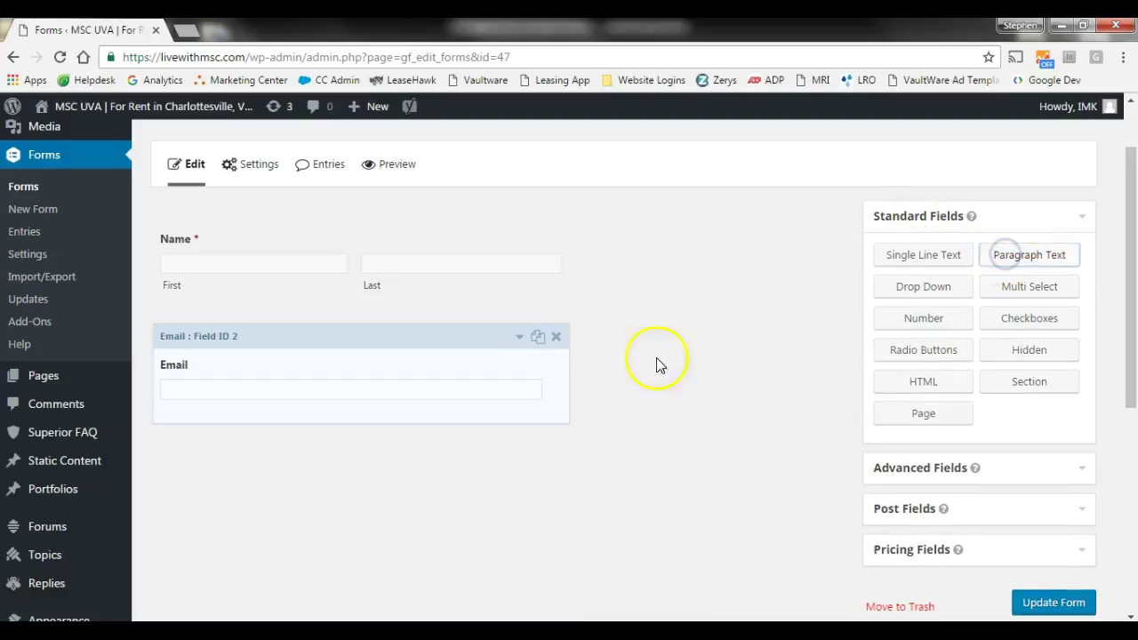
pyautogui.scroll(-2, 663, 348)
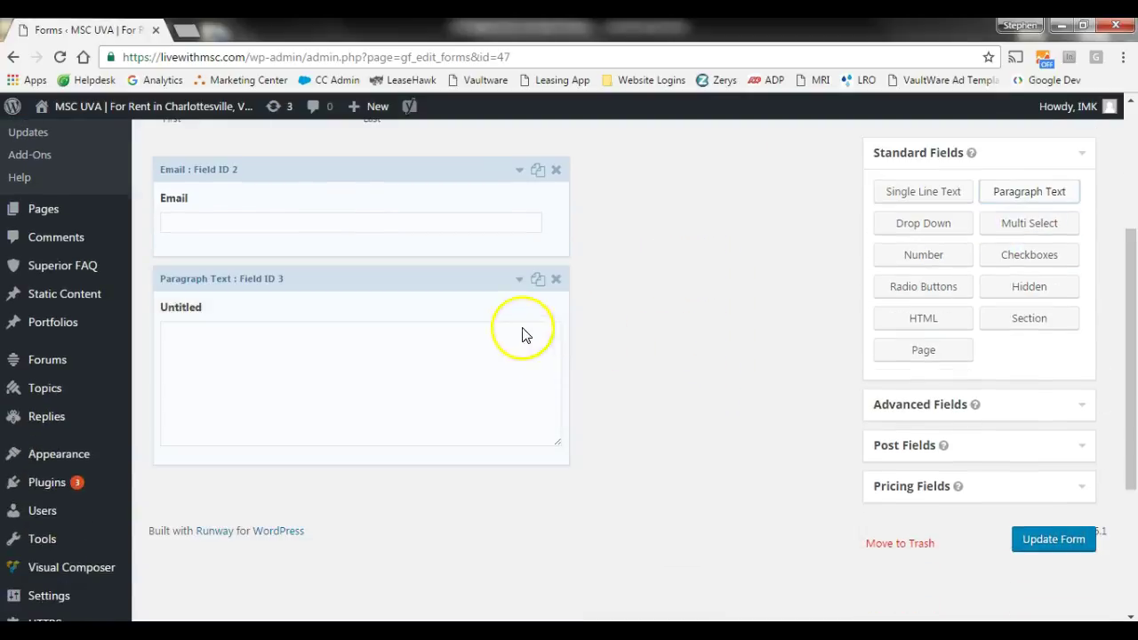
pyautogui.click(518, 280)
pyautogui.click(519, 281)
pyautogui.click(521, 281)
pyautogui.click(311, 345)
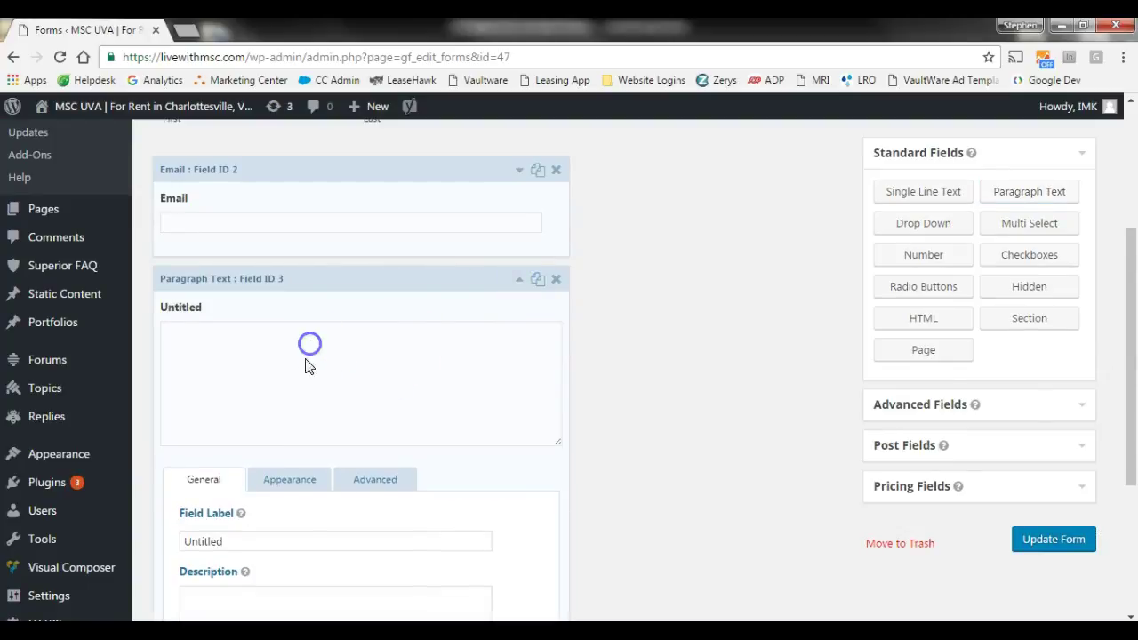
pyautogui.click(519, 279)
pyautogui.moveTo(254, 541); pyautogui.dragTo(173, 528)
pyautogui.write('What issues are you having?')
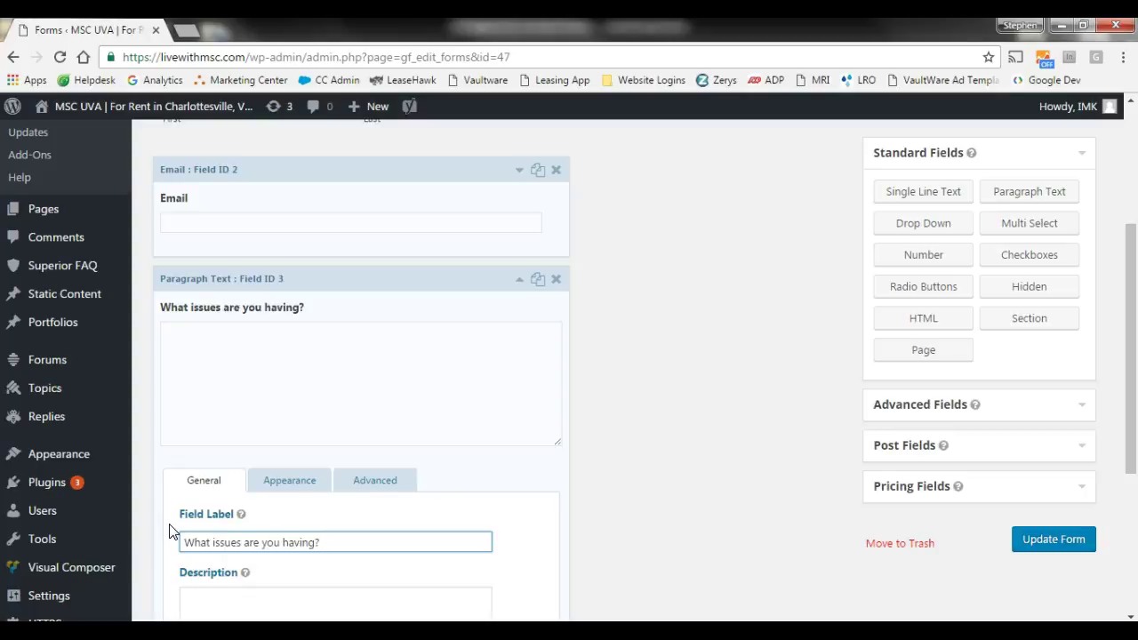
# - Enter the description 'Please thoroughly describe the problem and what room.' and collapse the field
pyautogui.scroll(-1, 374, 520)
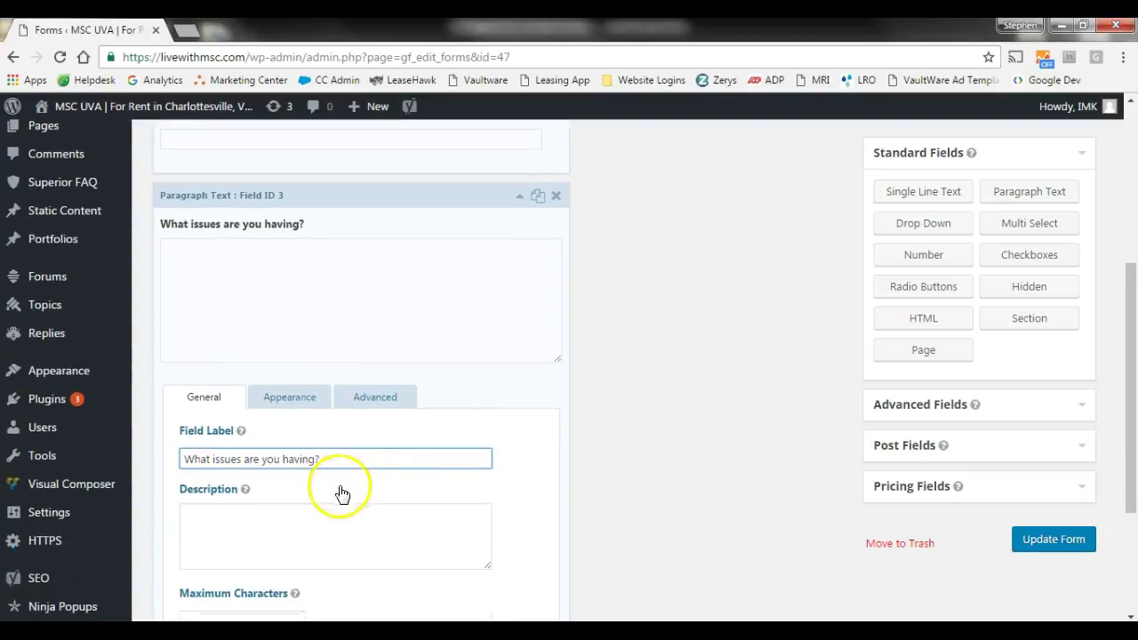
pyautogui.click(305, 529)
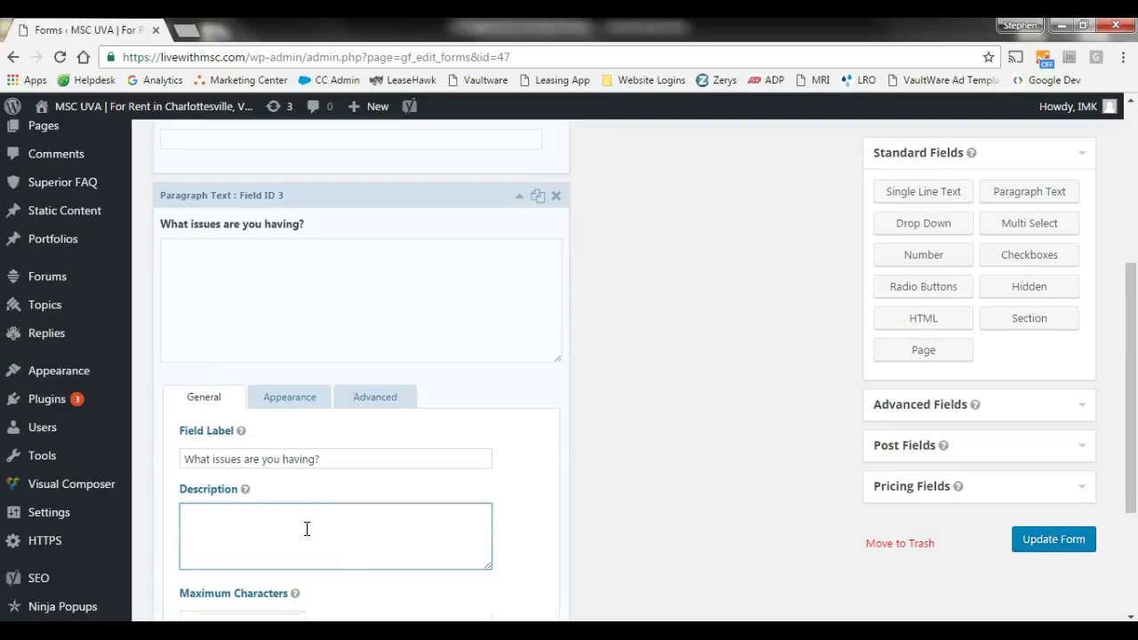
pyautogui.write('Please thoroughly descir')
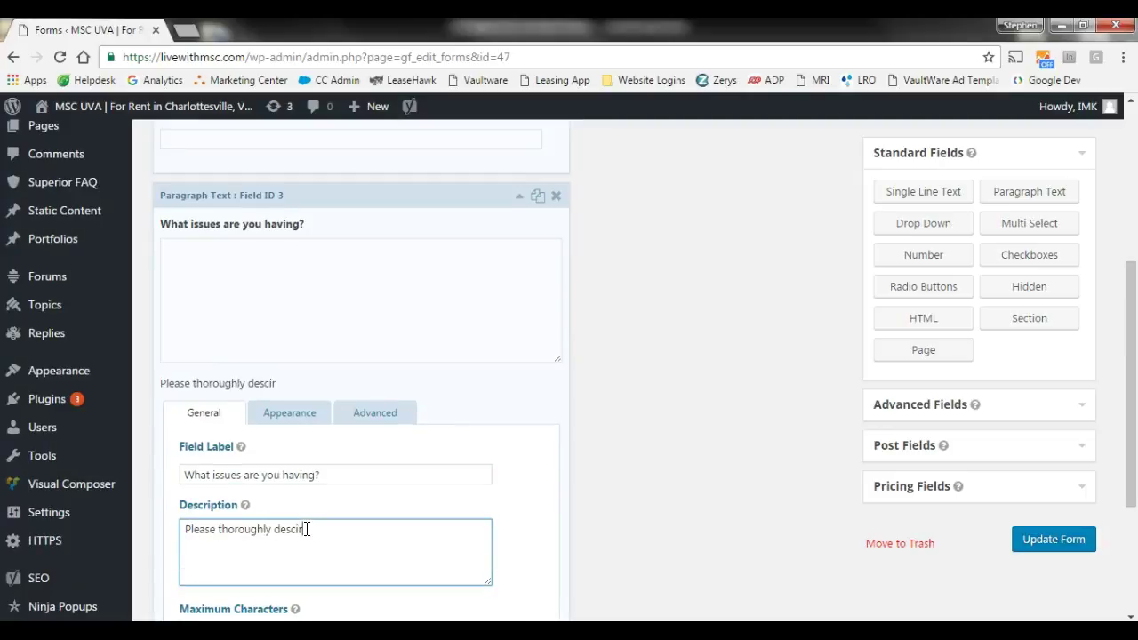
pyautogui.press('BackSpace')
pyautogui.press('BackSpace')
pyautogui.write('ribe the problem and ')
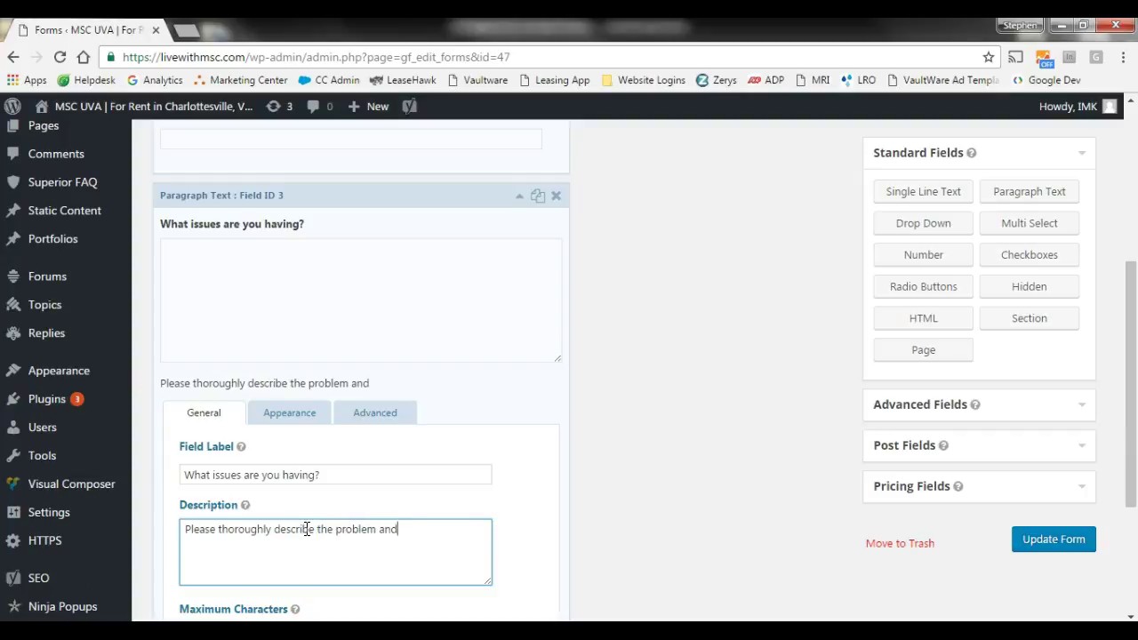
pyautogui.write('what room.')
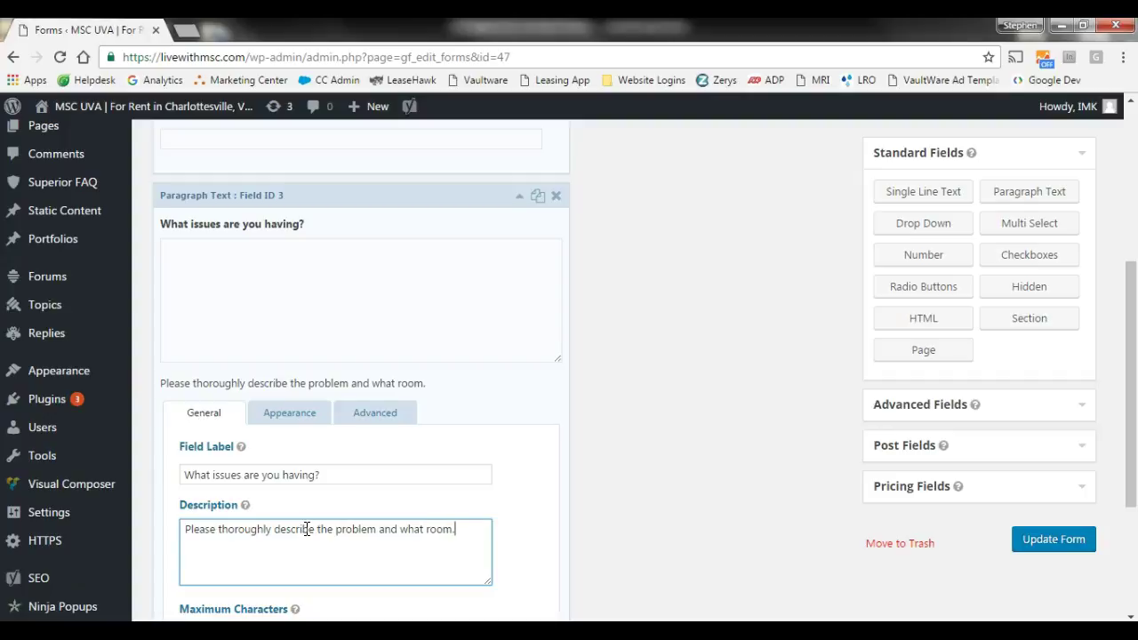
pyautogui.scroll(-2, 323, 516)
pyautogui.scroll(3, 315, 513)
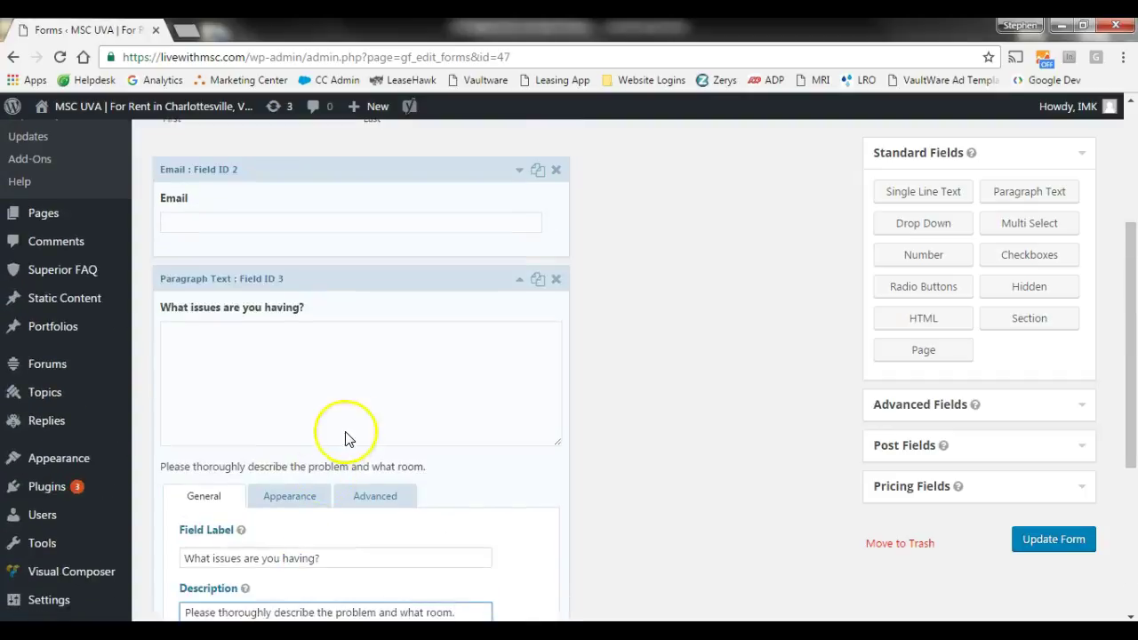
pyautogui.click(520, 281)
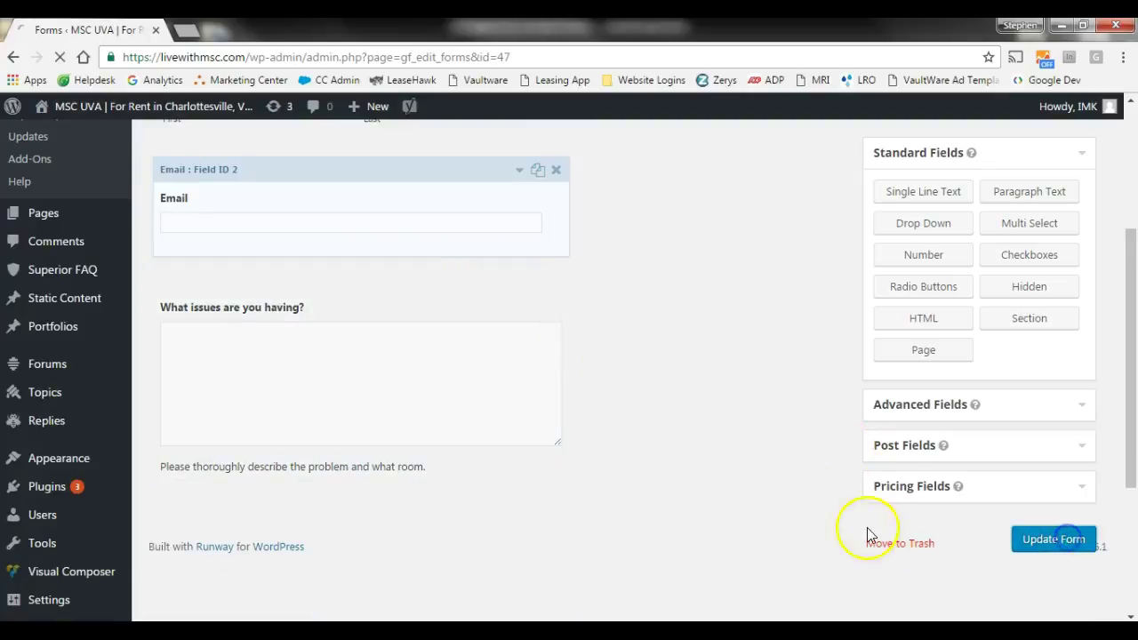
# - Preview the saved Sample form, checking its Name, Email and issues fields, then close the preview
pyautogui.scroll(2, 784, 507)
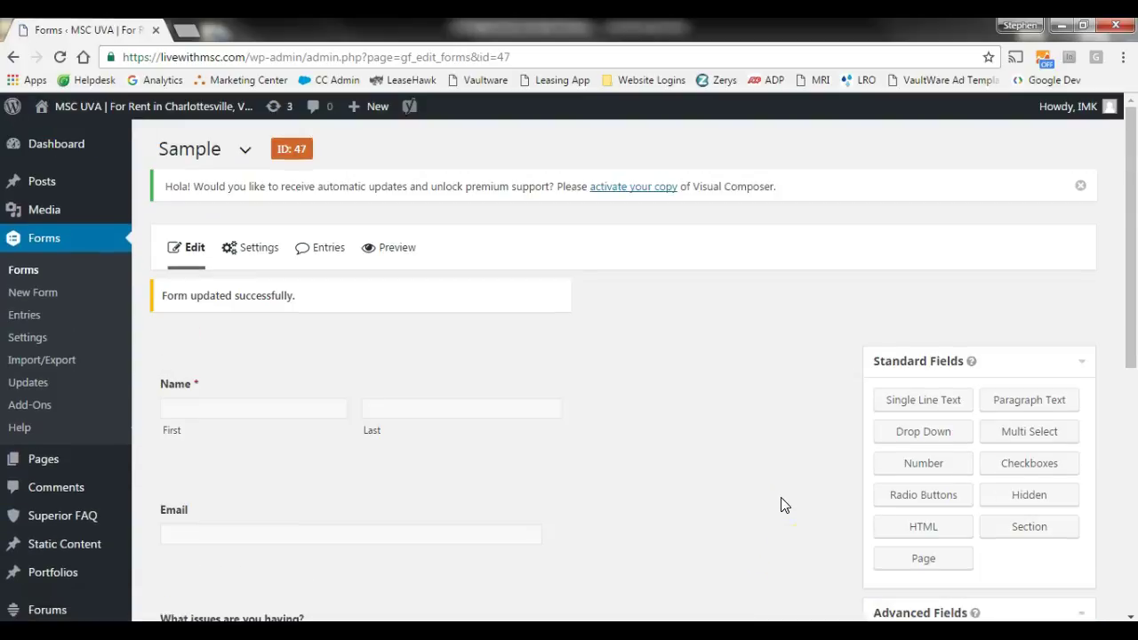
pyautogui.click(389, 250)
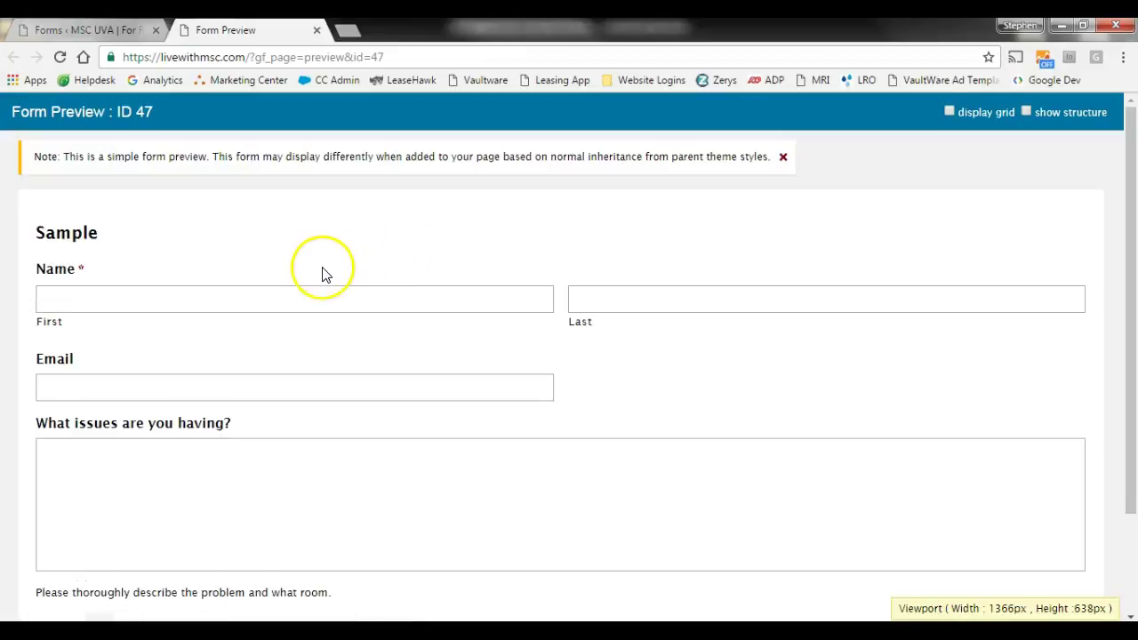
pyautogui.scroll(-2, 320, 267)
pyautogui.scroll(1, 302, 196)
pyautogui.scroll(1, 299, 196)
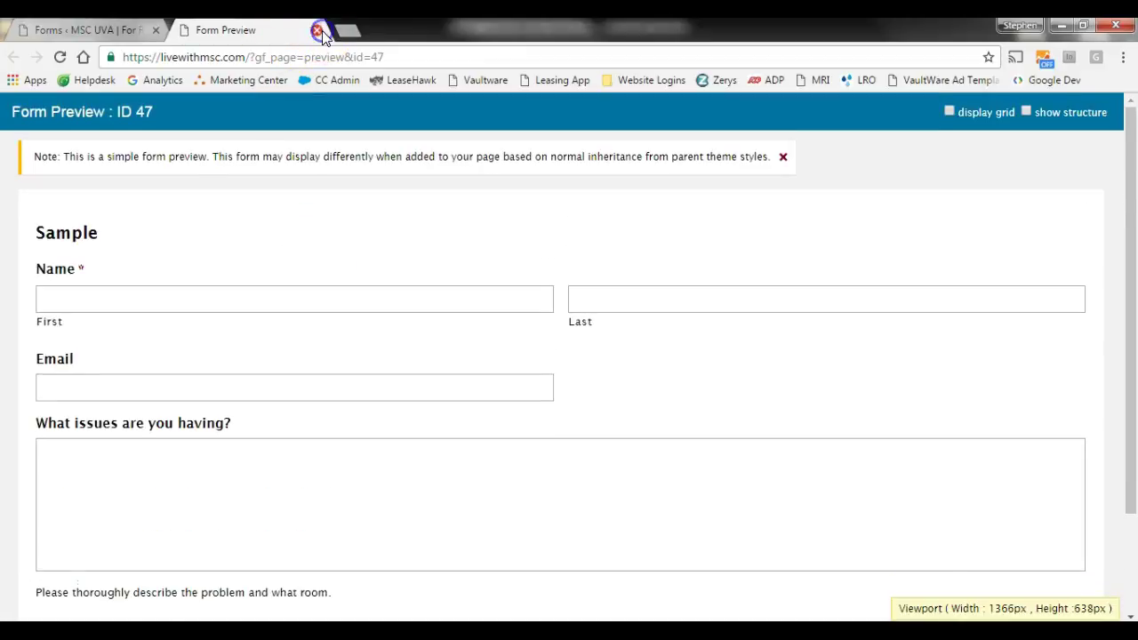
pyautogui.click(318, 31)
# - Open All Pages in a new tab, edit the 404 Error page, and scroll to its empty row
pyautogui.moveTo(86, 476)
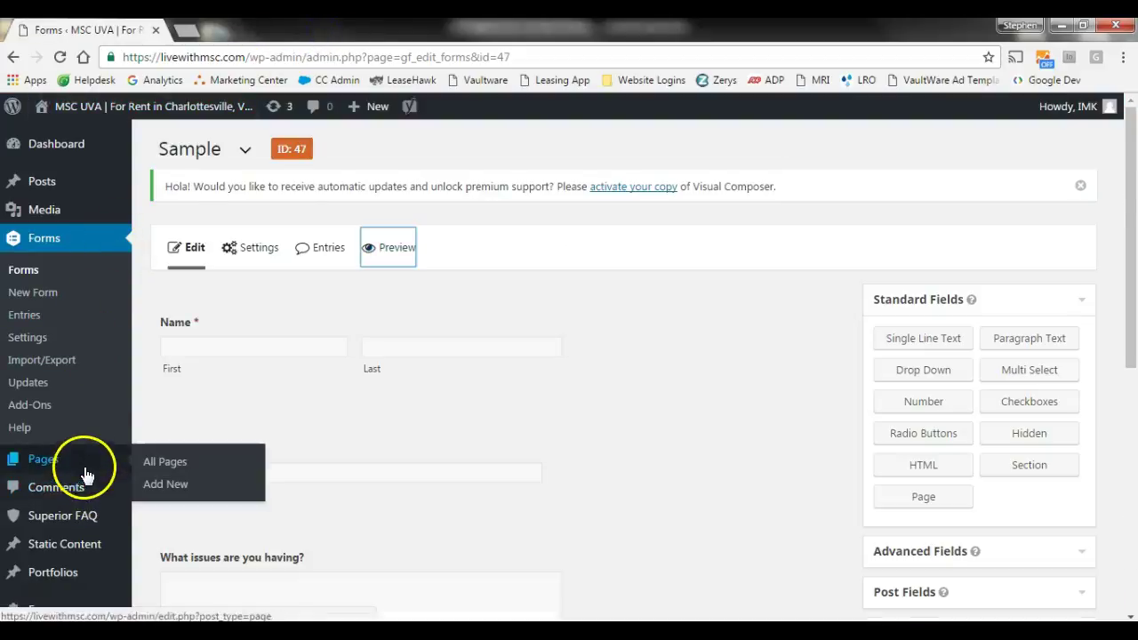
pyautogui.rightClick(164, 471)
pyautogui.click(229, 472)
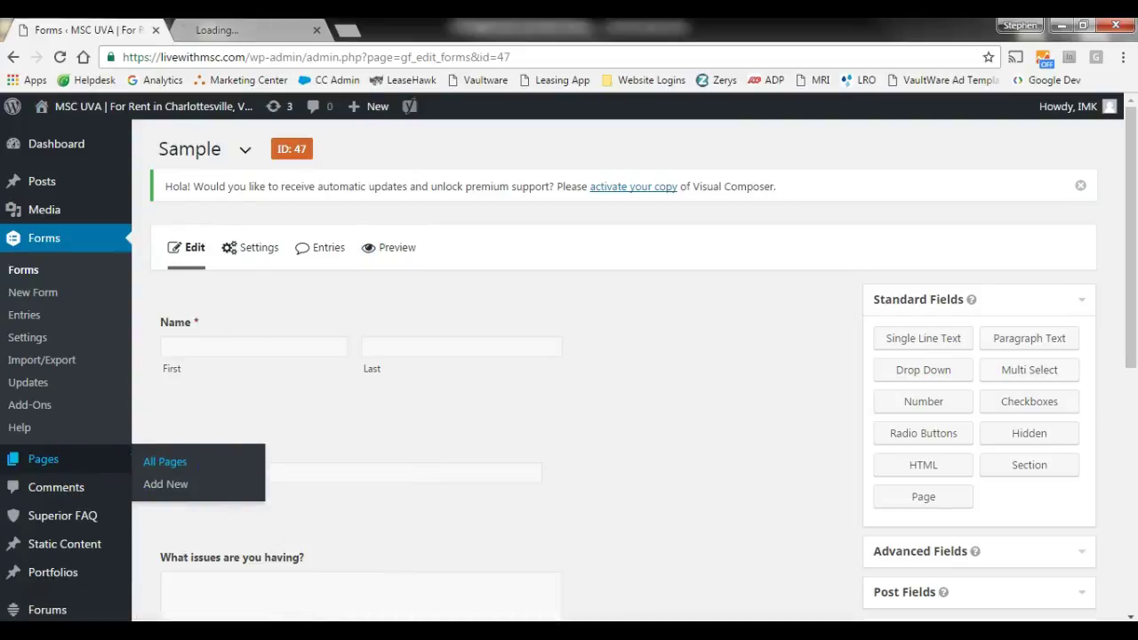
pyautogui.hotkey('ctrl', 'Tab')
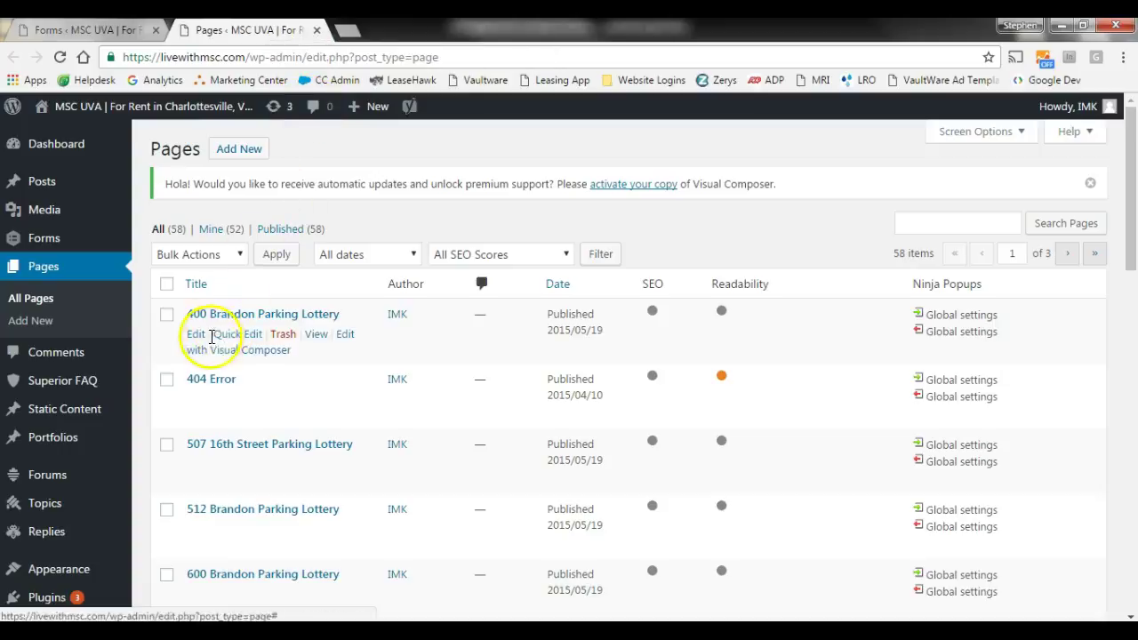
pyautogui.click(197, 402)
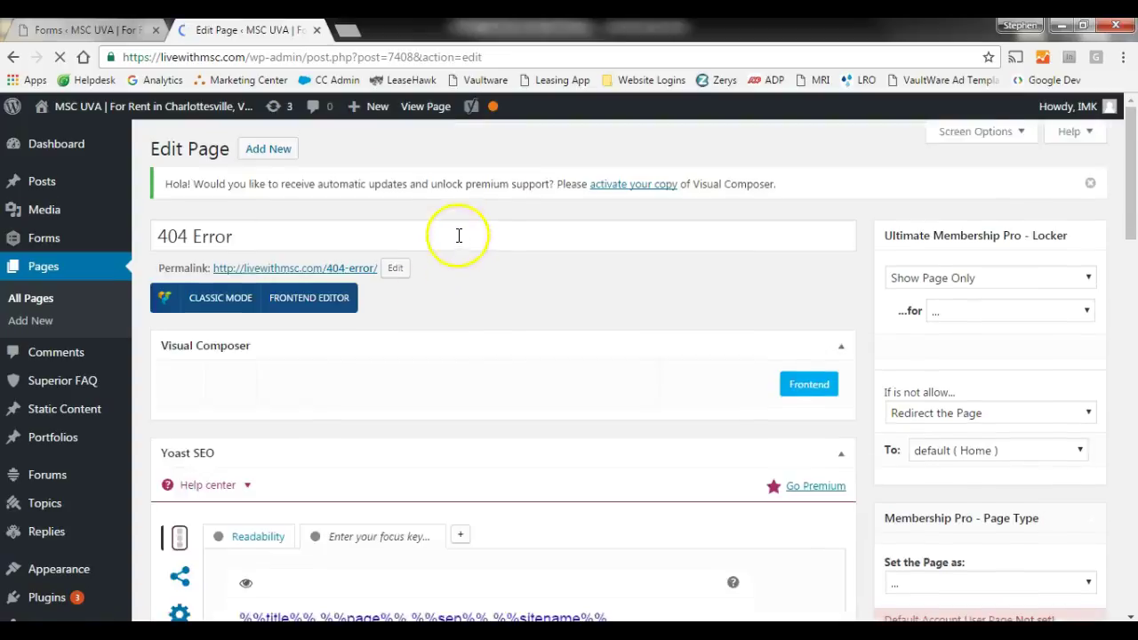
pyautogui.scroll(-6, 456, 240)
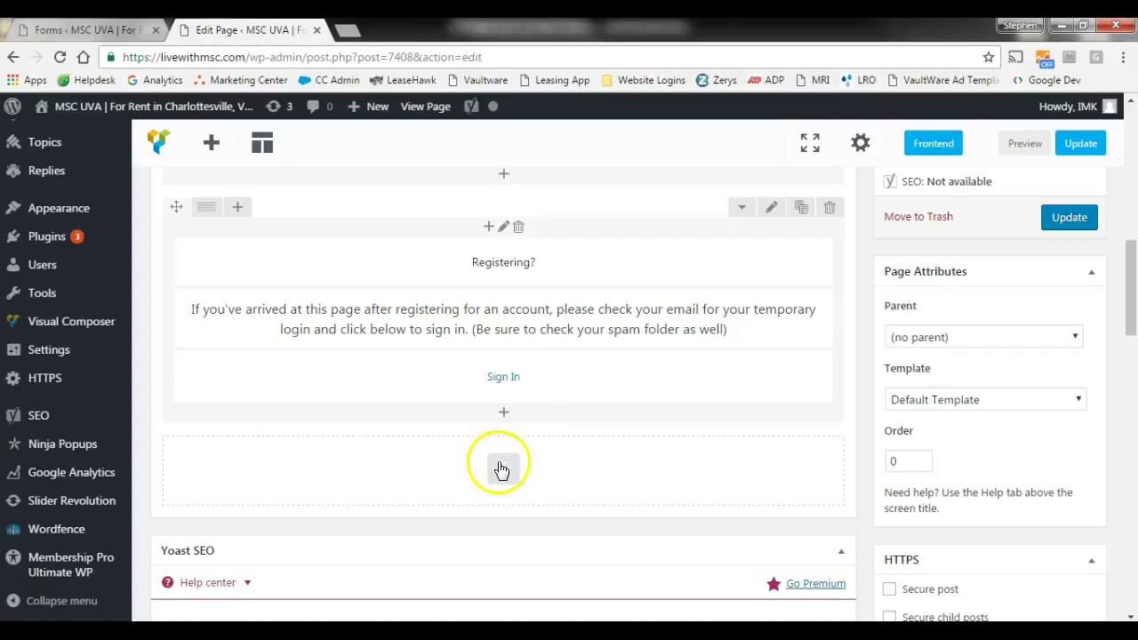
# - Add a Gravity Form element set to the Sample form in the bottom row, then preview the page
pyautogui.click(501, 469)
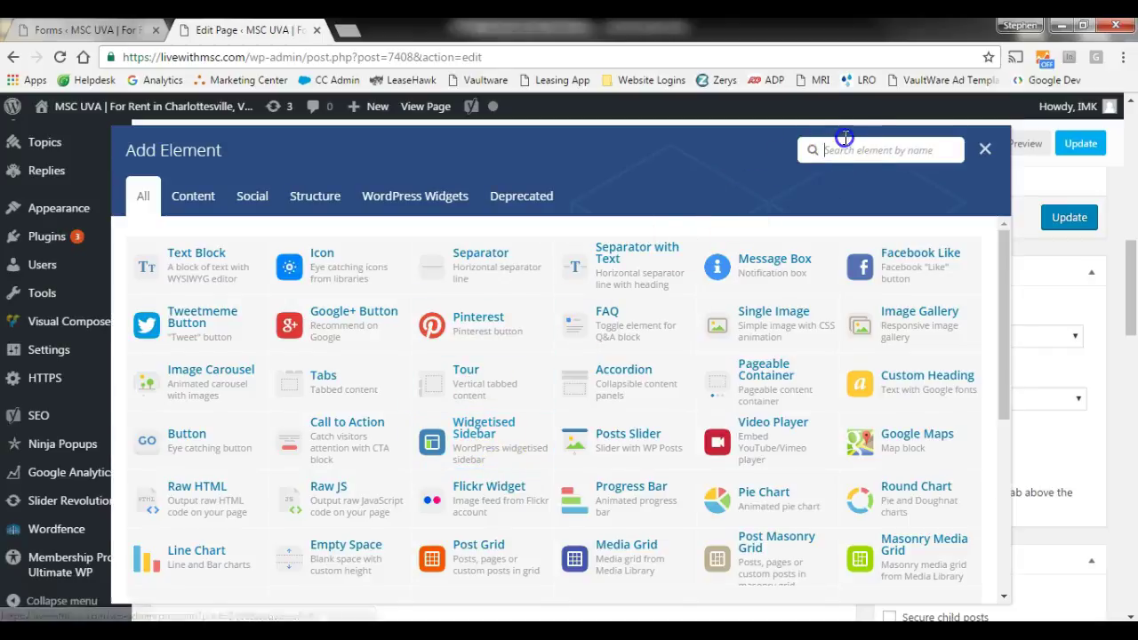
pyautogui.write('grav')
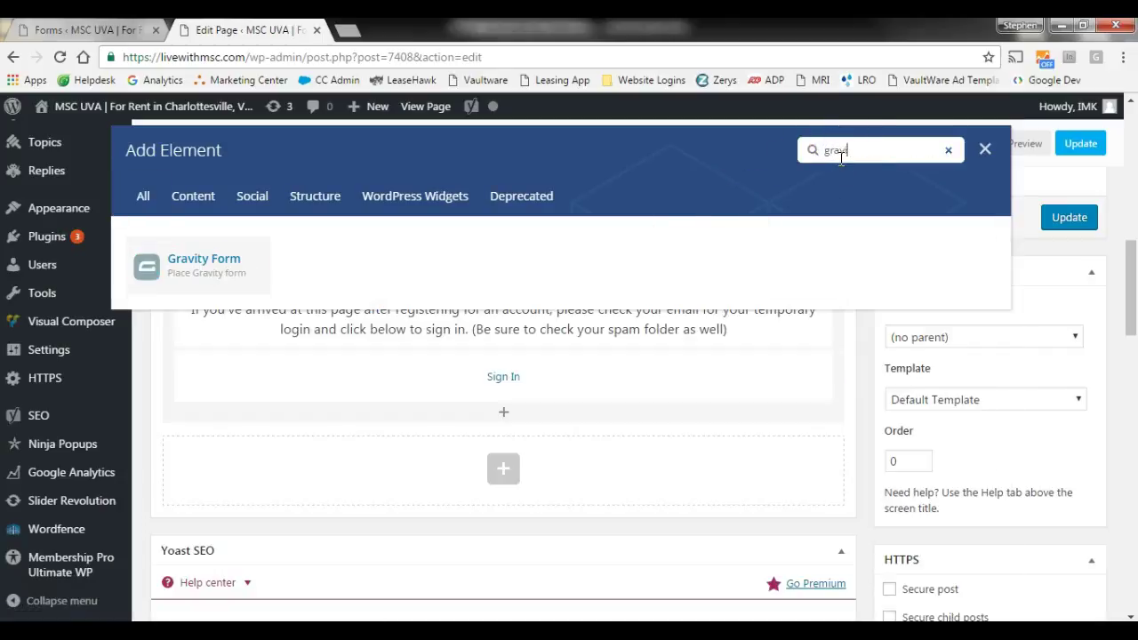
pyautogui.click(209, 262)
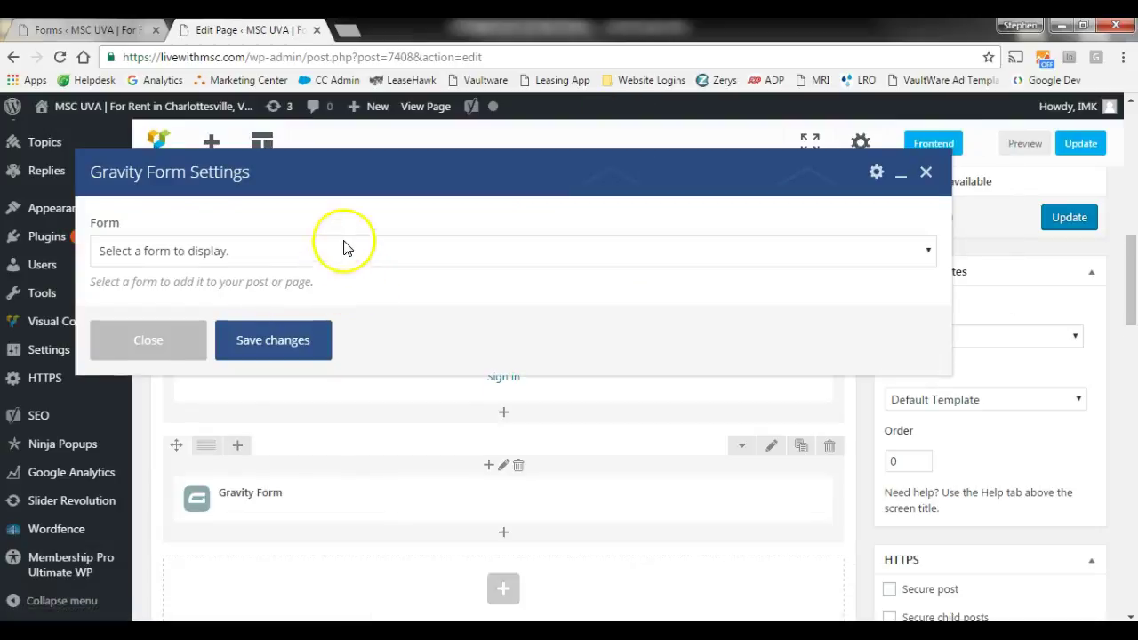
pyautogui.click(343, 243)
pyautogui.scroll(-1, 346, 352)
pyautogui.scroll(-6, 346, 352)
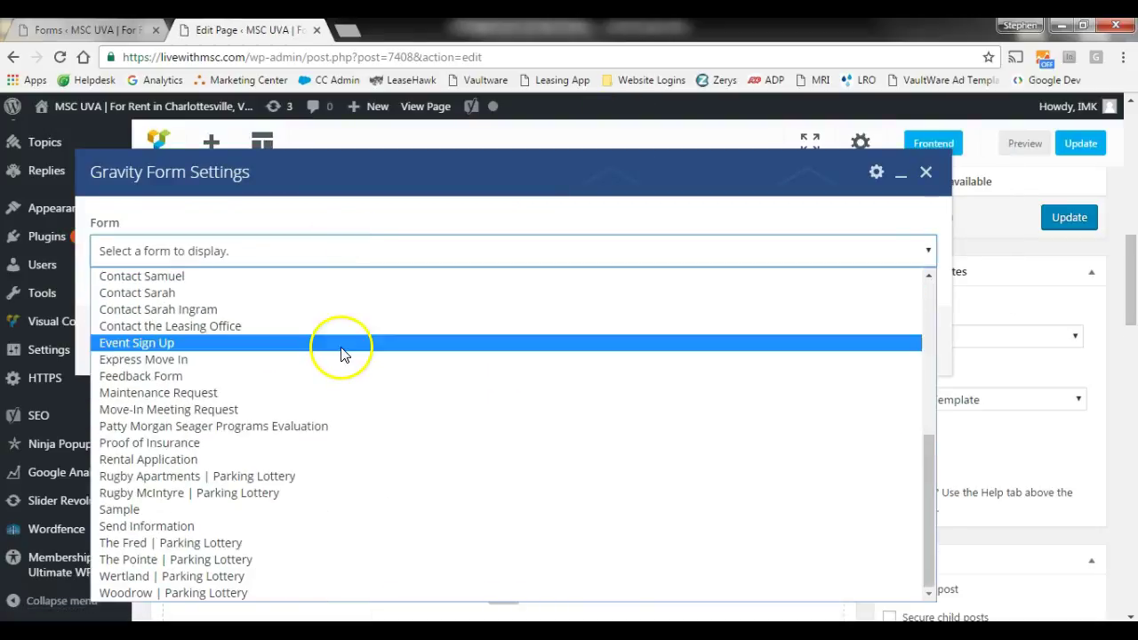
pyautogui.click(223, 508)
pyautogui.click(272, 515)
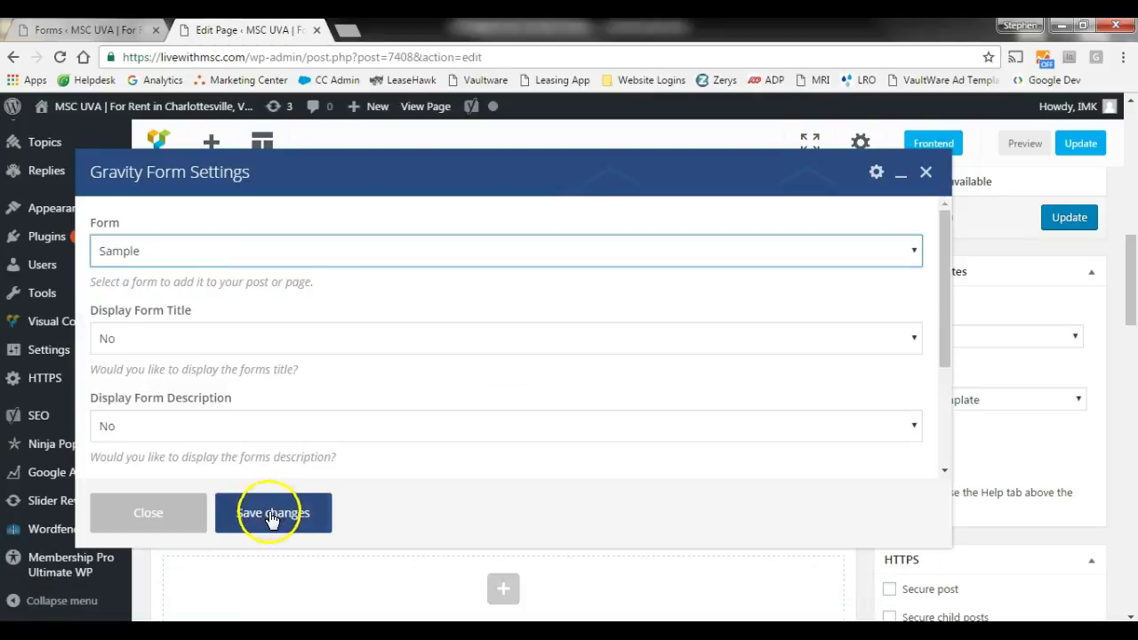
pyautogui.click(1019, 147)
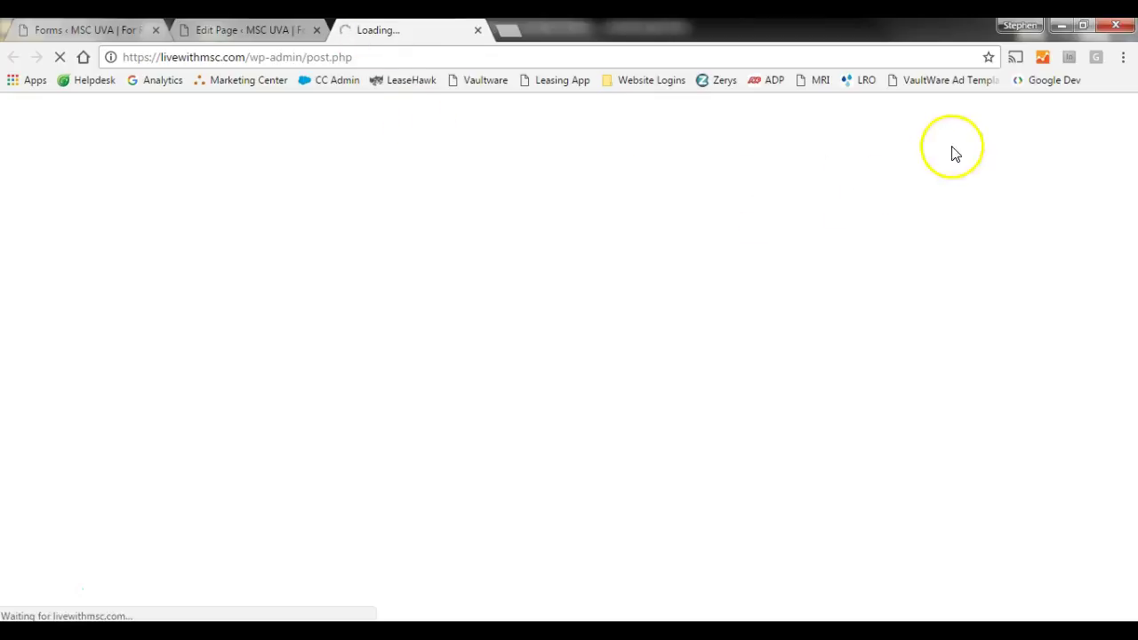
# - Try the First name field in the 404 page preview, then close the preview
pyautogui.scroll(-10, 794, 230)
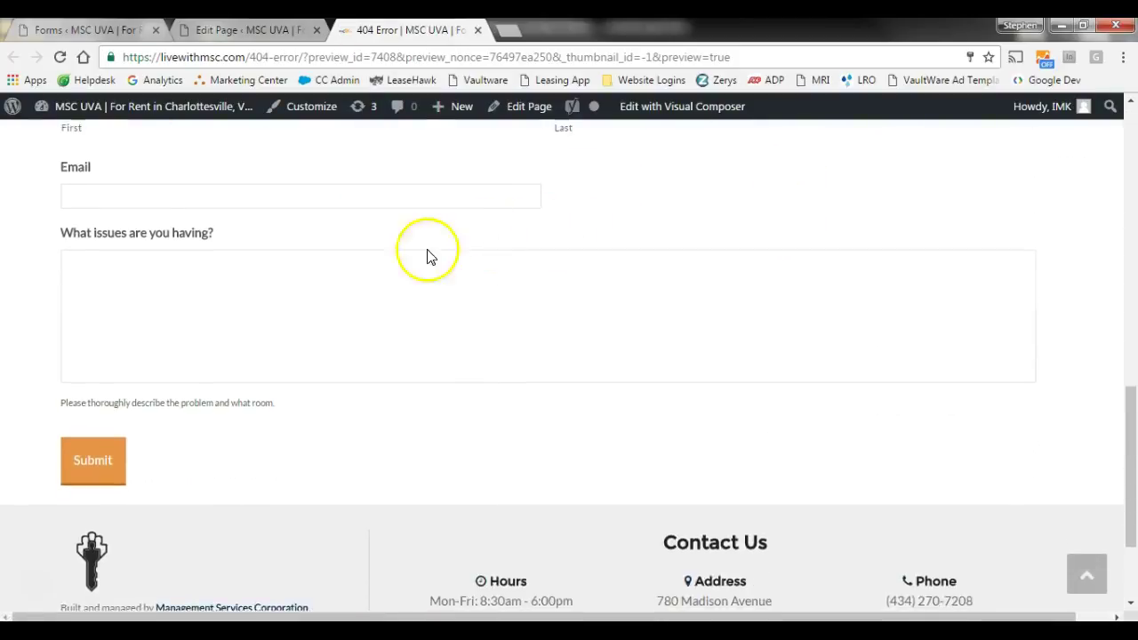
pyautogui.scroll(1, 427, 257)
pyautogui.click(148, 205)
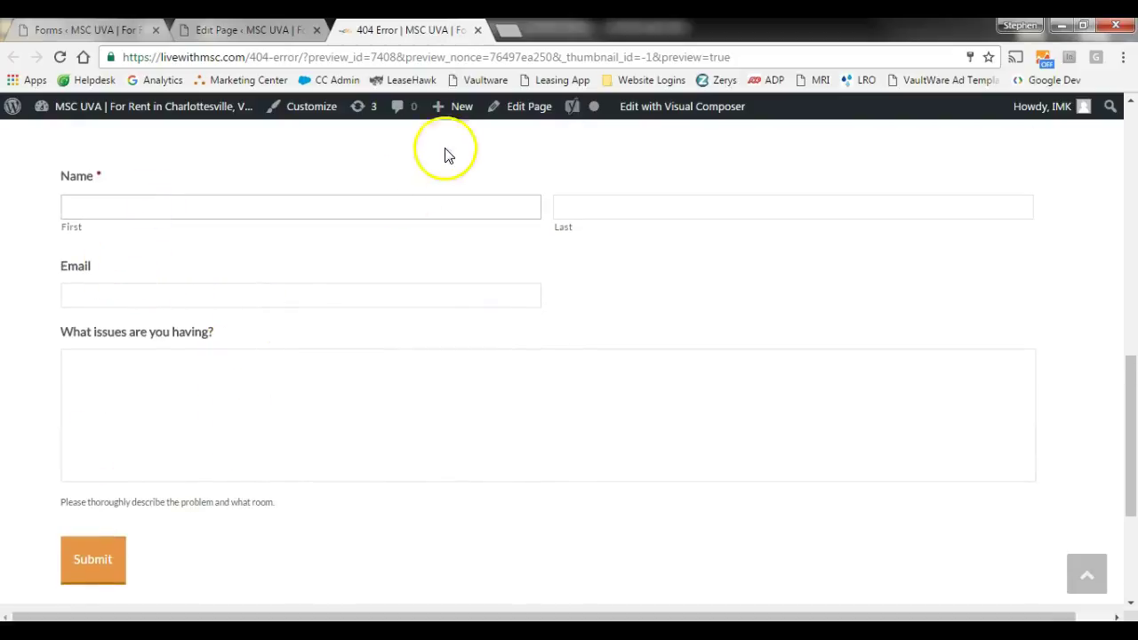
pyautogui.click(479, 30)
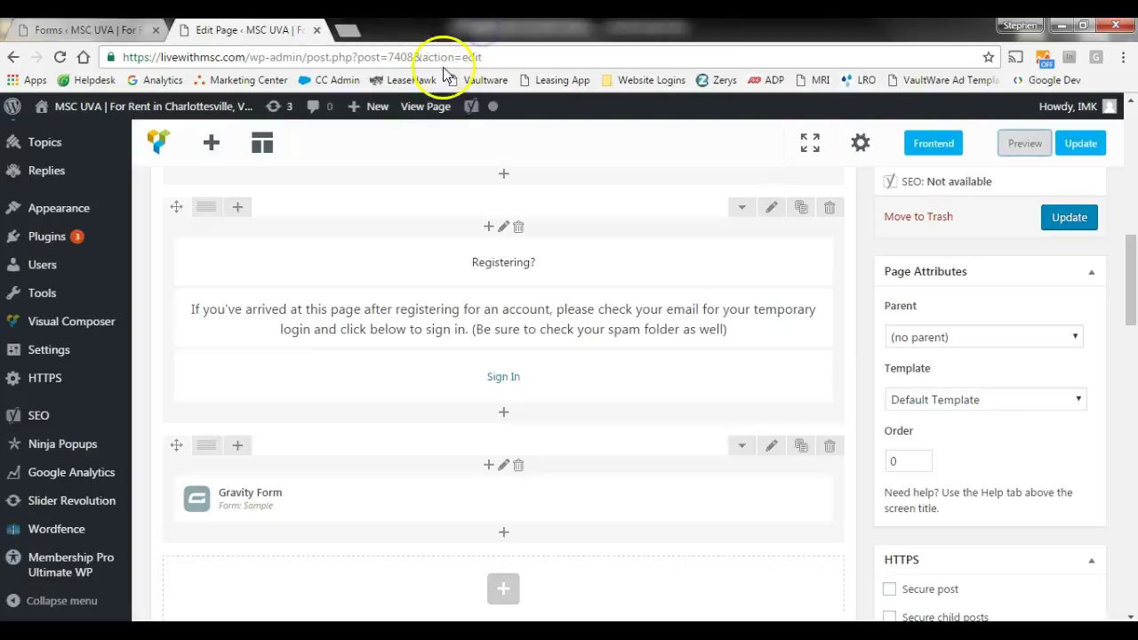
# - Delete the Gravity Form section and leave the 404 Error page editor without saving
pyautogui.click(832, 447)
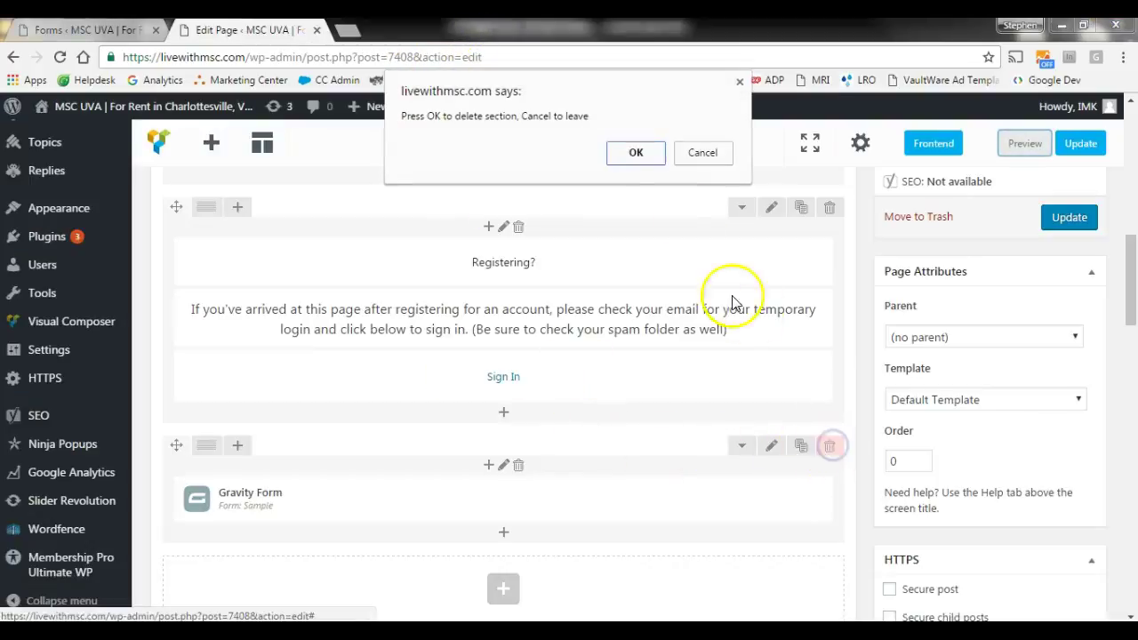
pyautogui.click(640, 156)
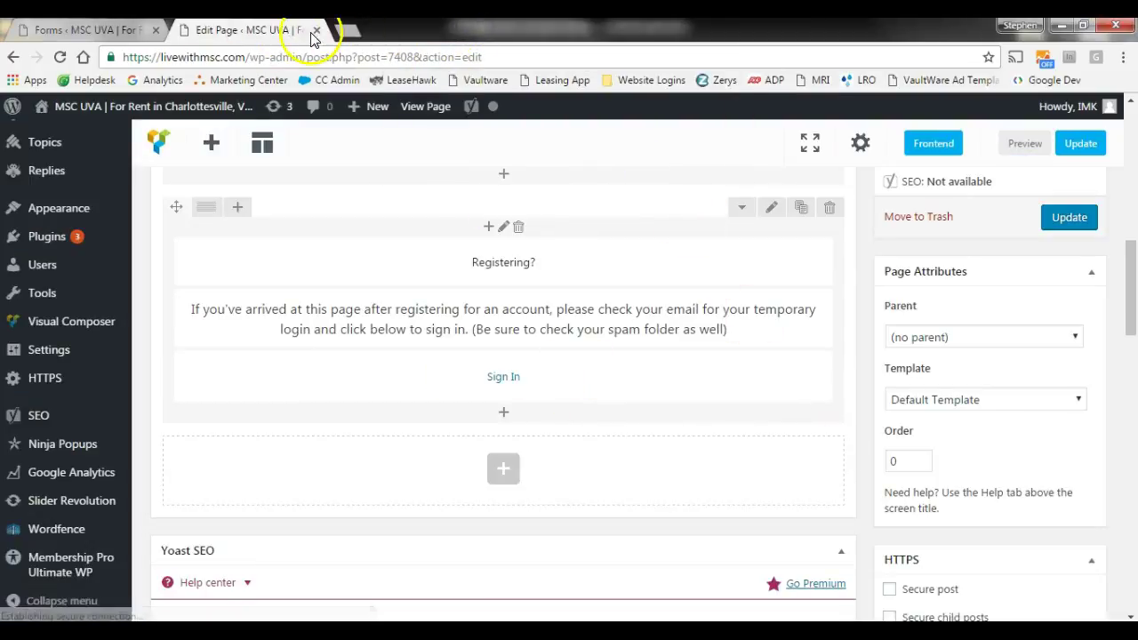
pyautogui.click(316, 30)
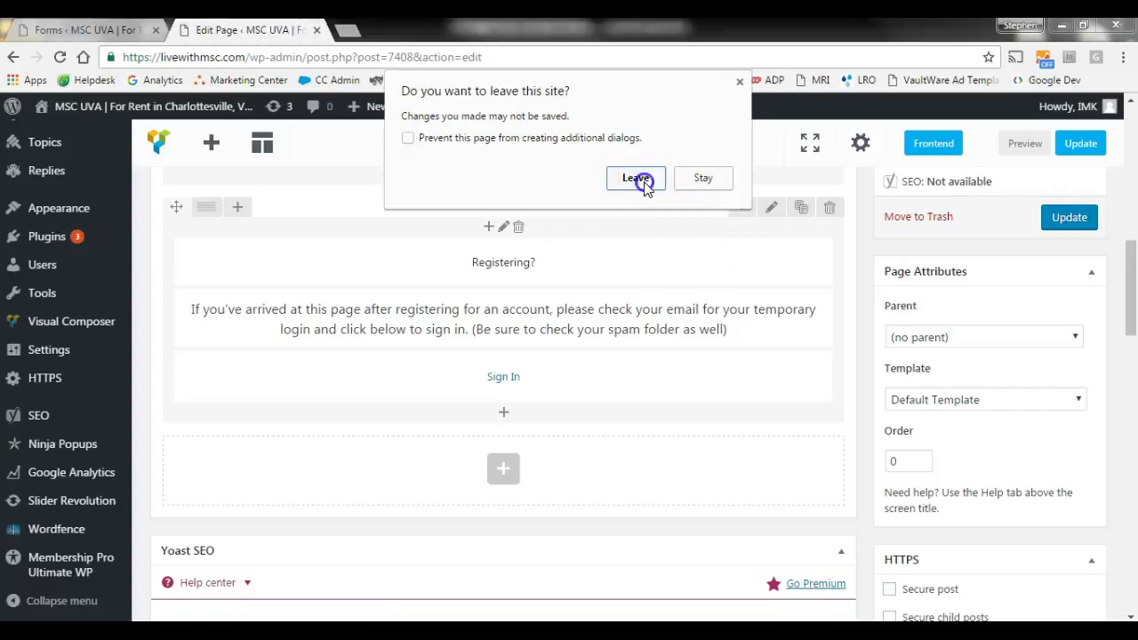
pyautogui.click(636, 178)
pyautogui.click(116, 33)
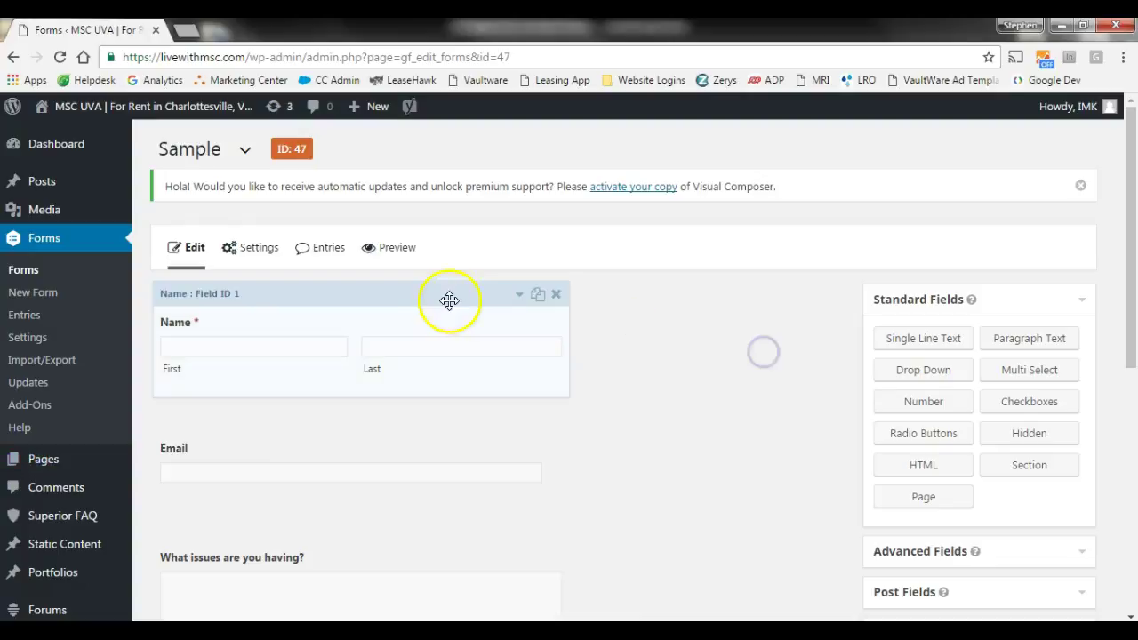
pyautogui.moveTo(258, 269)
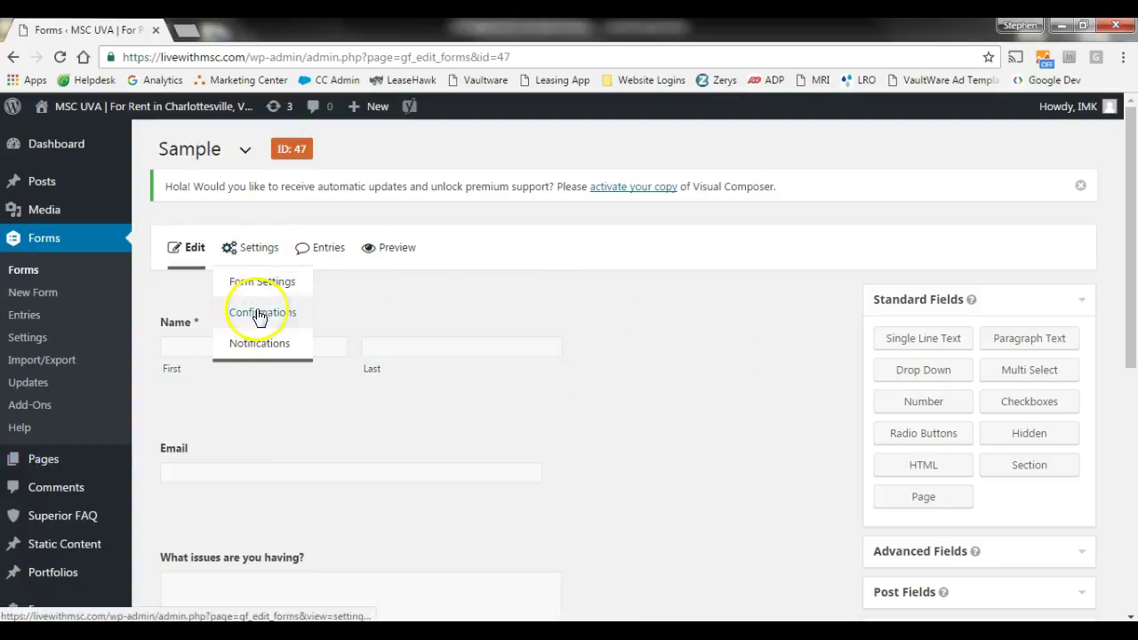
# - In the Sample form's settings, switch Enable entry limit on and back off
pyautogui.click(273, 288)
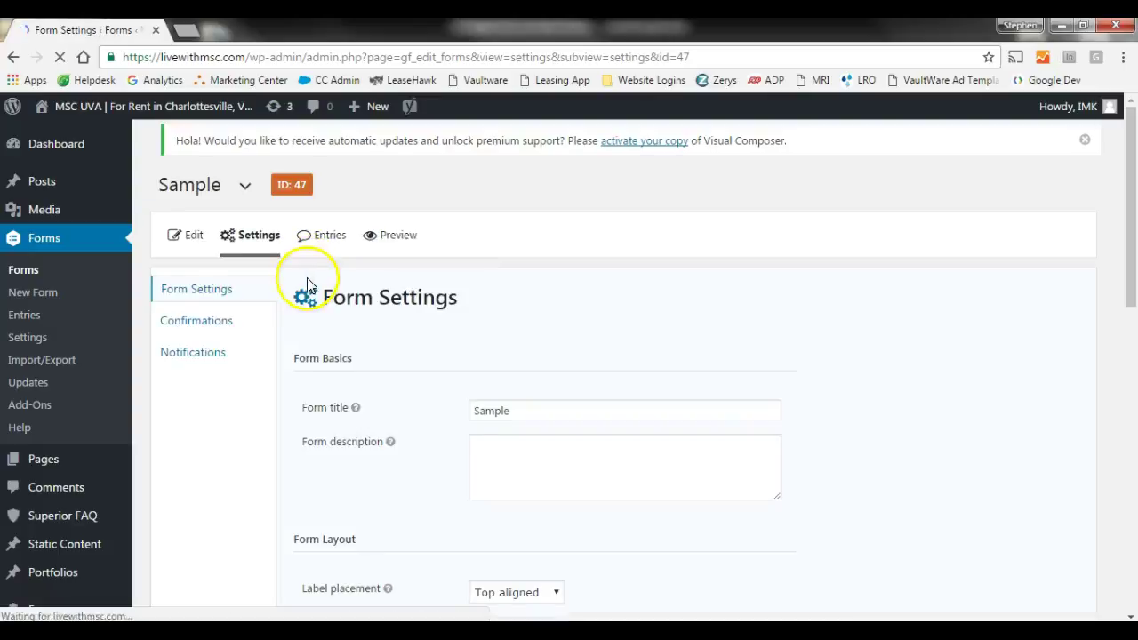
pyautogui.scroll(-1, 454, 384)
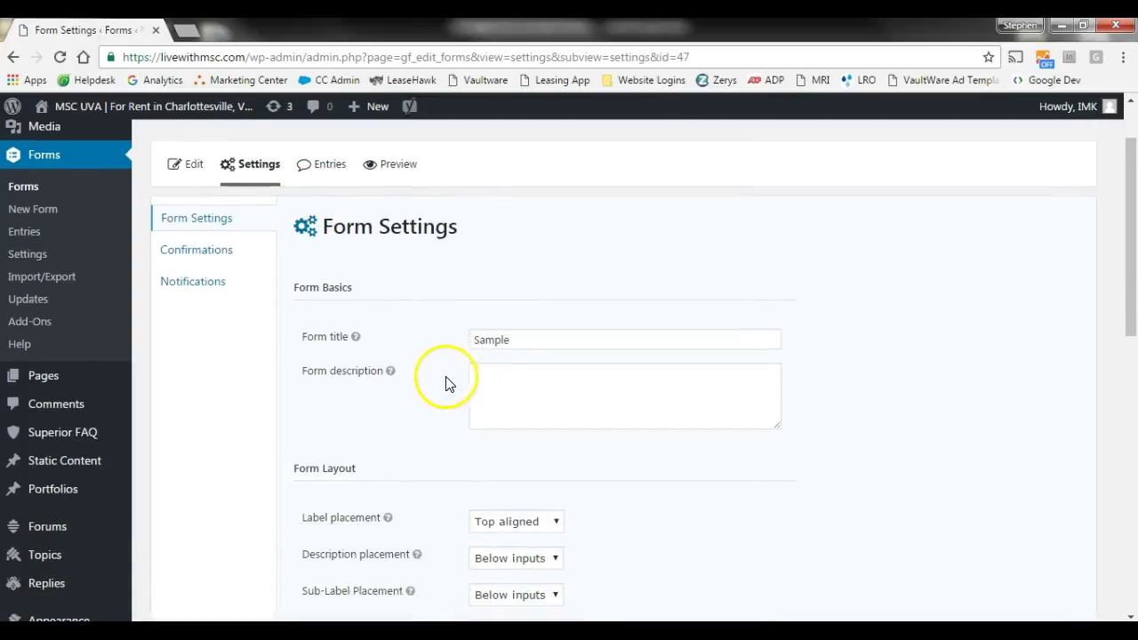
pyautogui.scroll(-2, 444, 382)
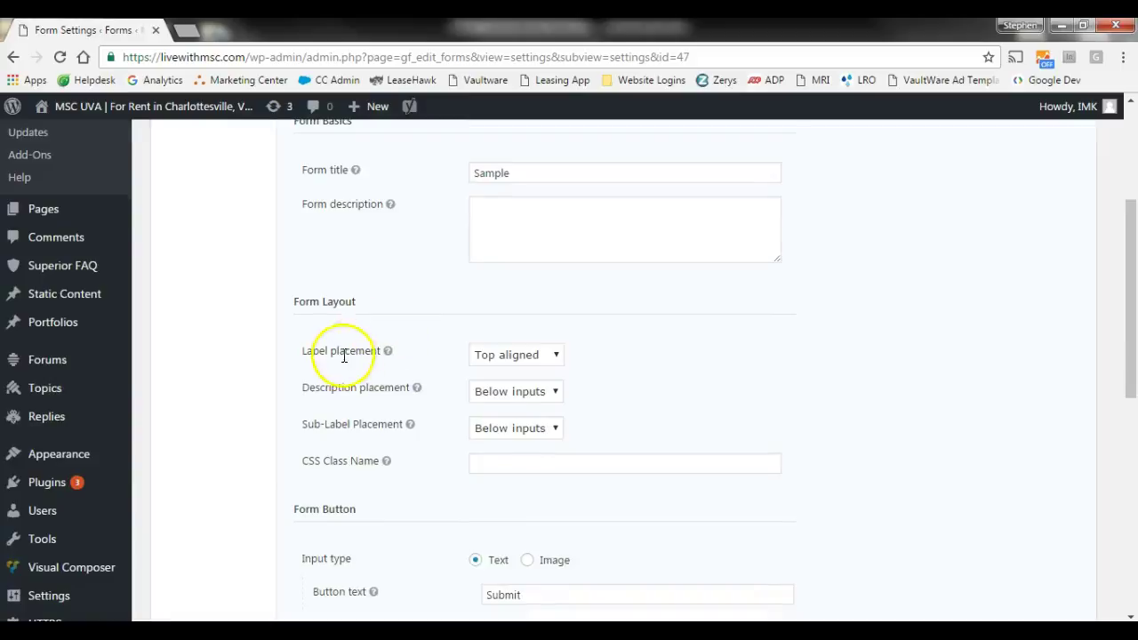
pyautogui.scroll(-3, 345, 356)
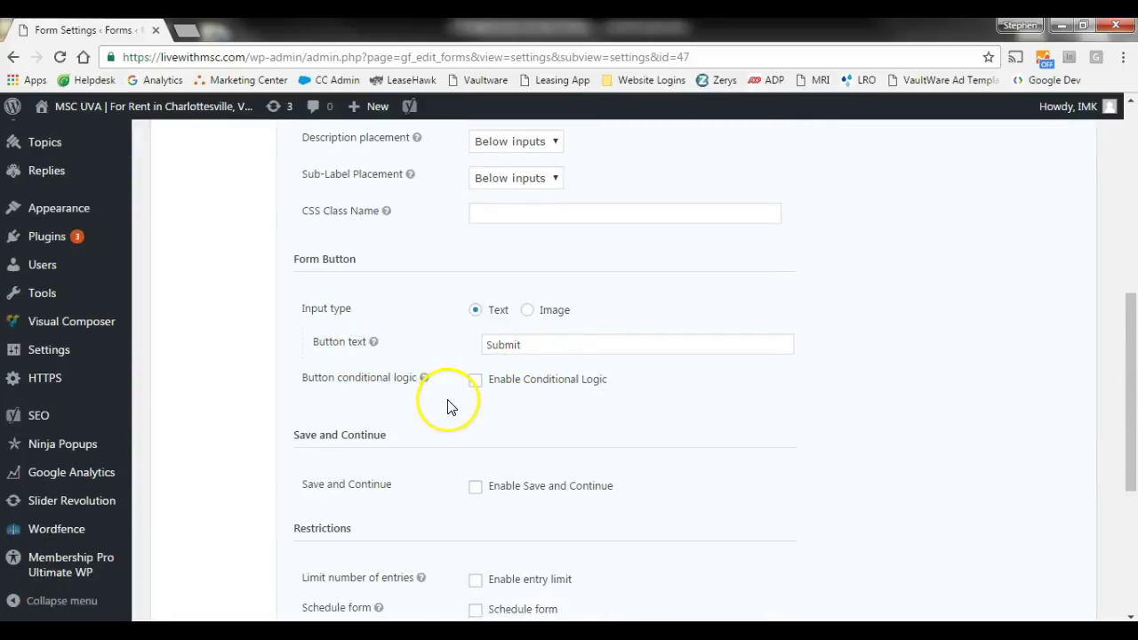
pyautogui.scroll(-1, 448, 406)
pyautogui.scroll(-1, 521, 412)
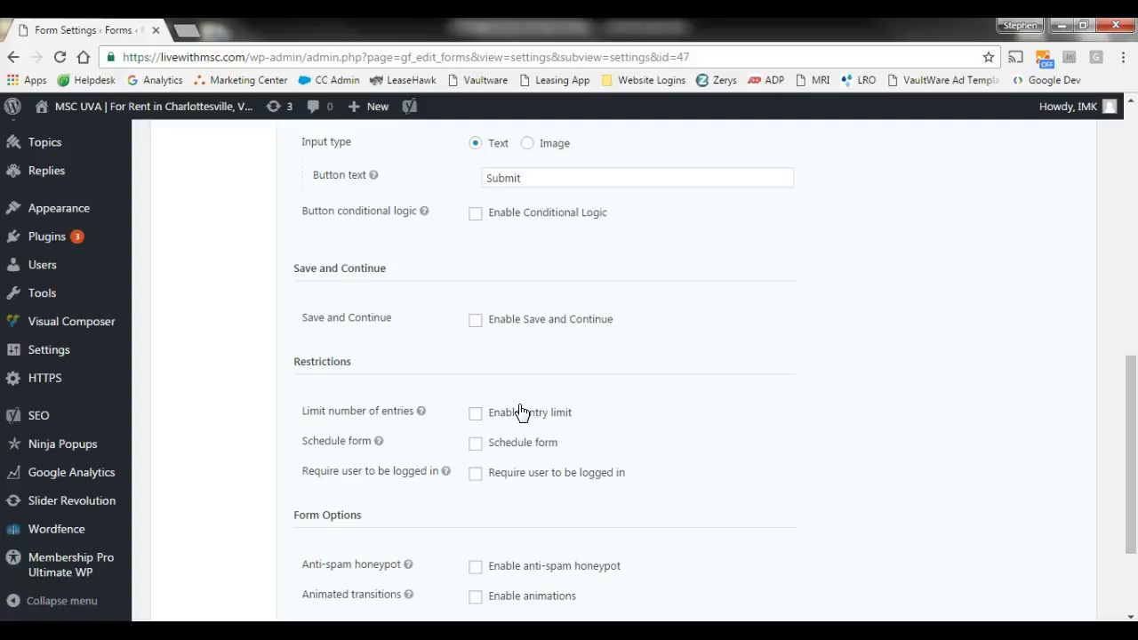
pyautogui.click(474, 415)
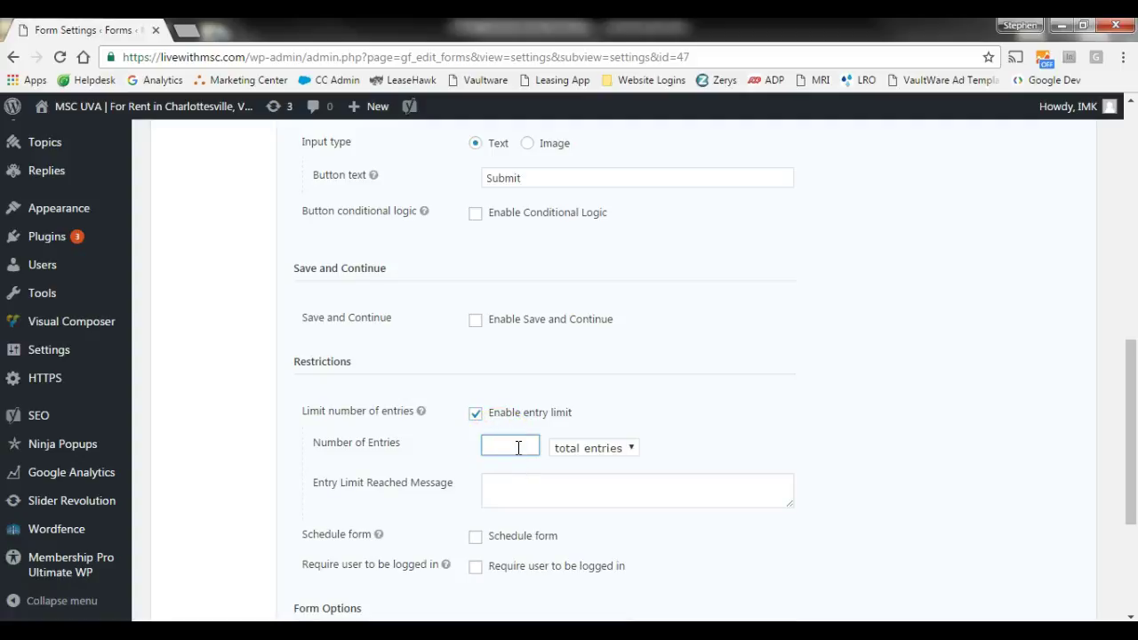
pyautogui.click(477, 416)
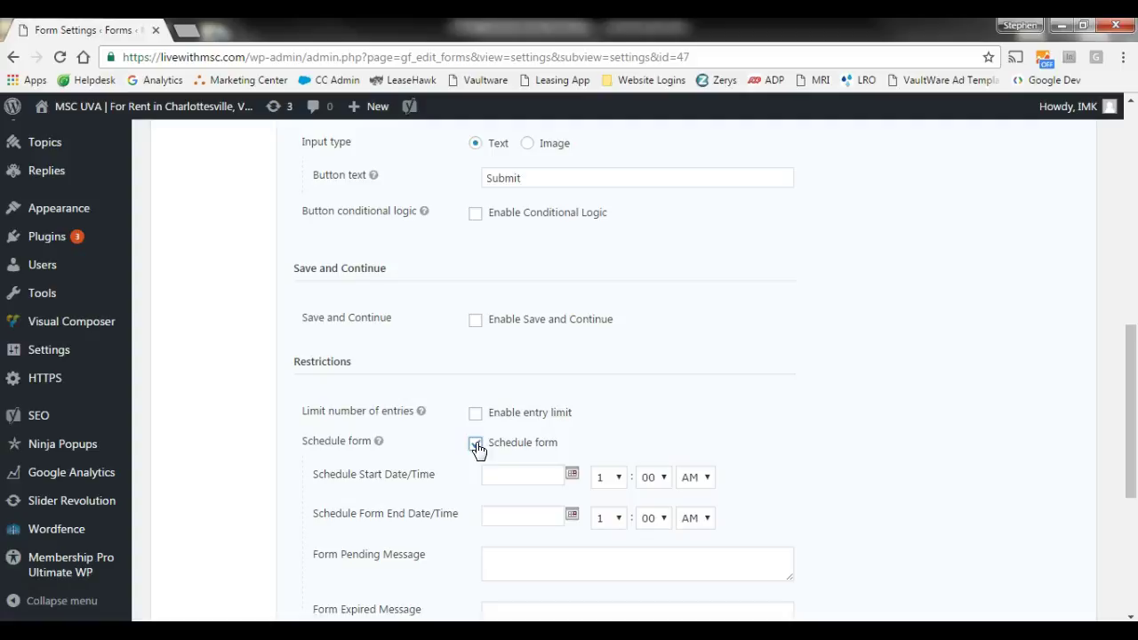
# - Uncheck Schedule form and head to the Confirmations settings
pyautogui.click(478, 447)
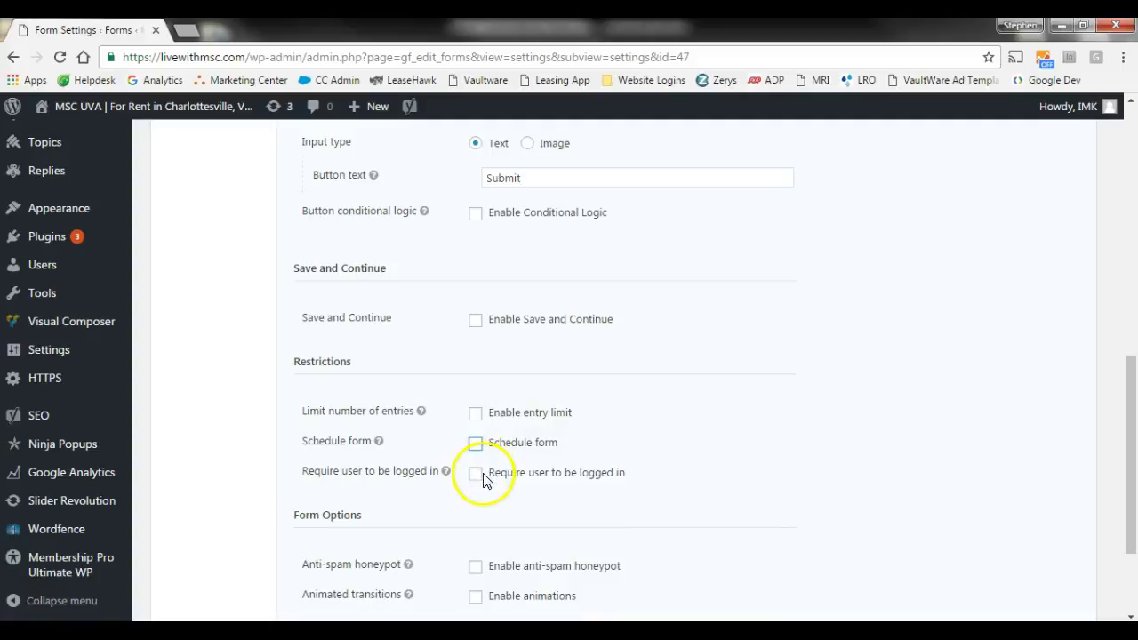
pyautogui.scroll(-2, 485, 480)
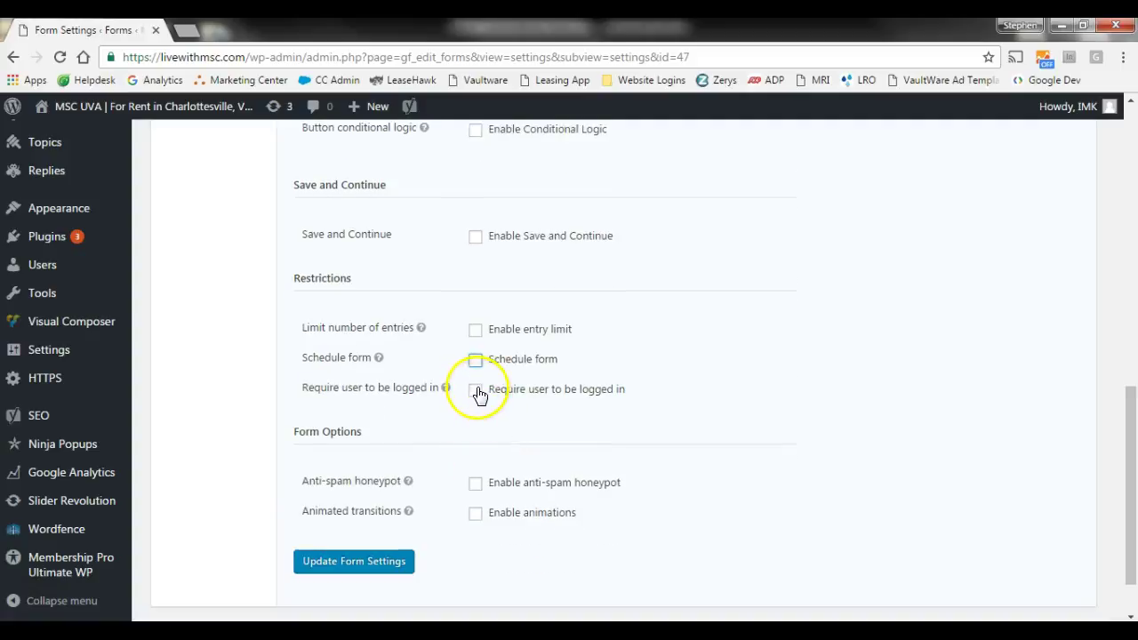
pyautogui.scroll(1, 527, 527)
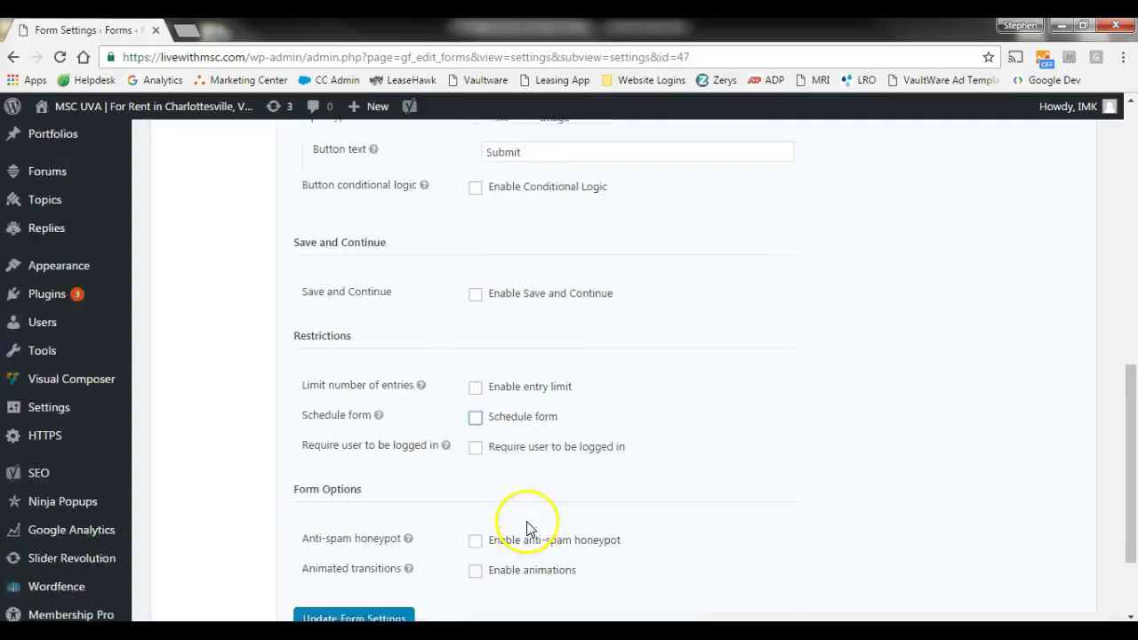
pyautogui.scroll(10, 527, 527)
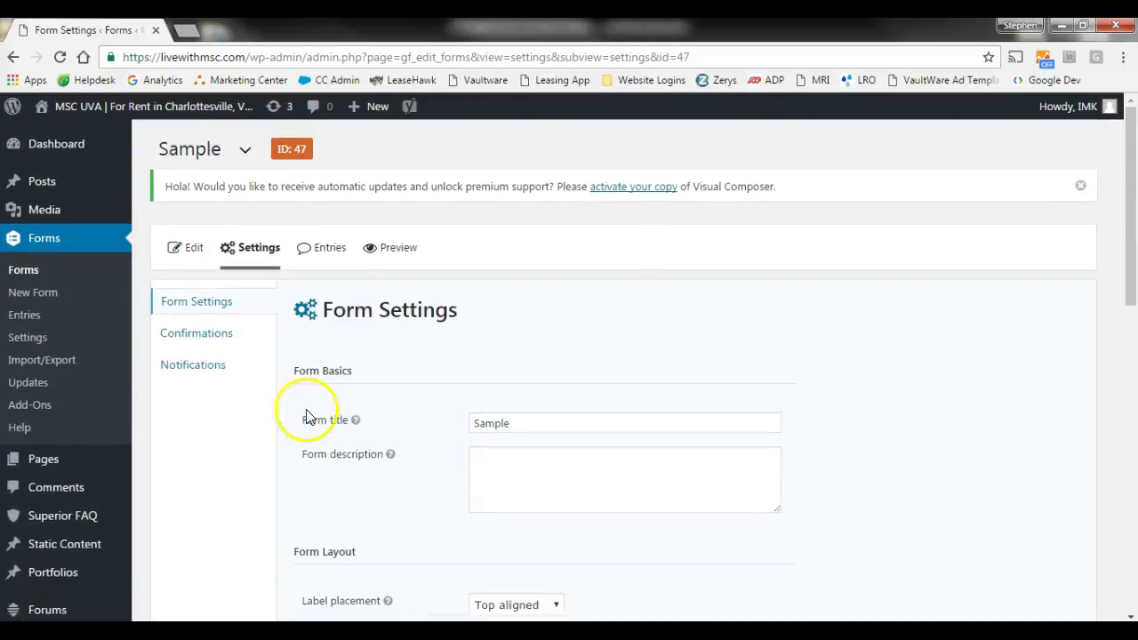
pyautogui.click(206, 334)
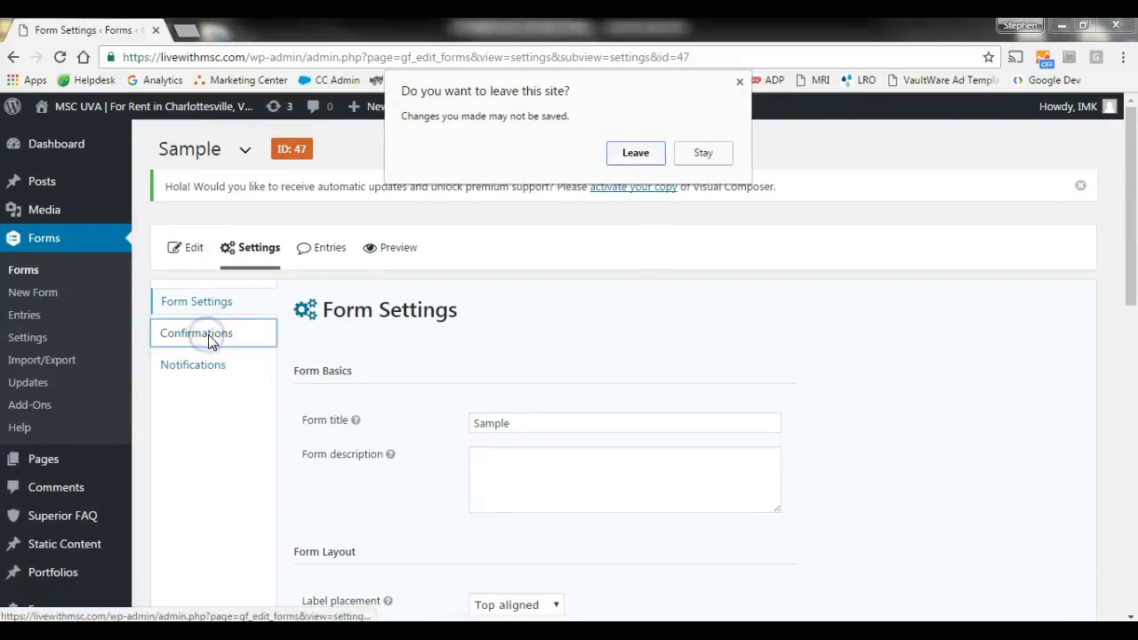
# - Leave the settings page and edit the Default Confirmation
pyautogui.click(645, 155)
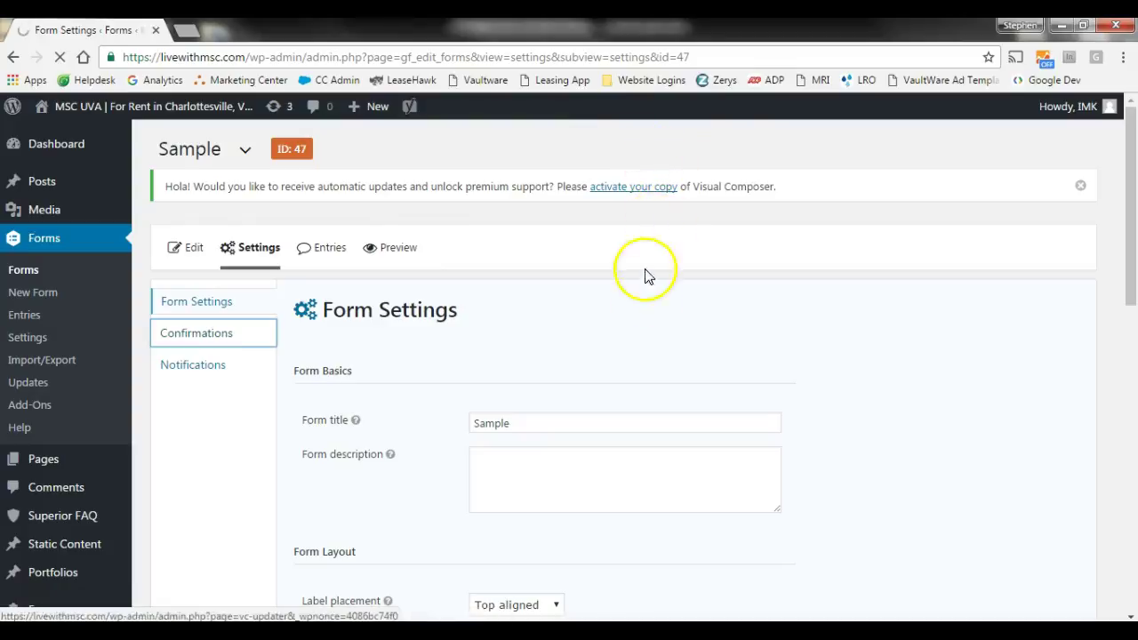
pyautogui.moveTo(453, 414)
pyautogui.click(357, 405)
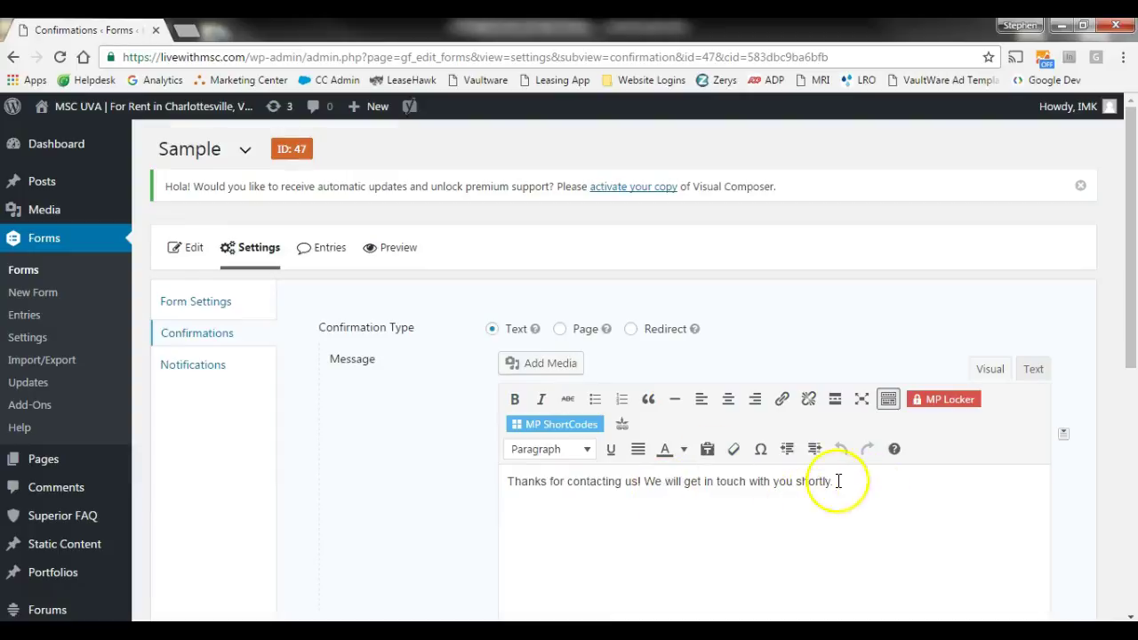
# - Try the Page and Redirect confirmation types, then keep the Text confirmation
pyautogui.click(562, 334)
pyautogui.click(572, 368)
pyautogui.click(575, 366)
pyautogui.click(631, 331)
pyautogui.click(600, 364)
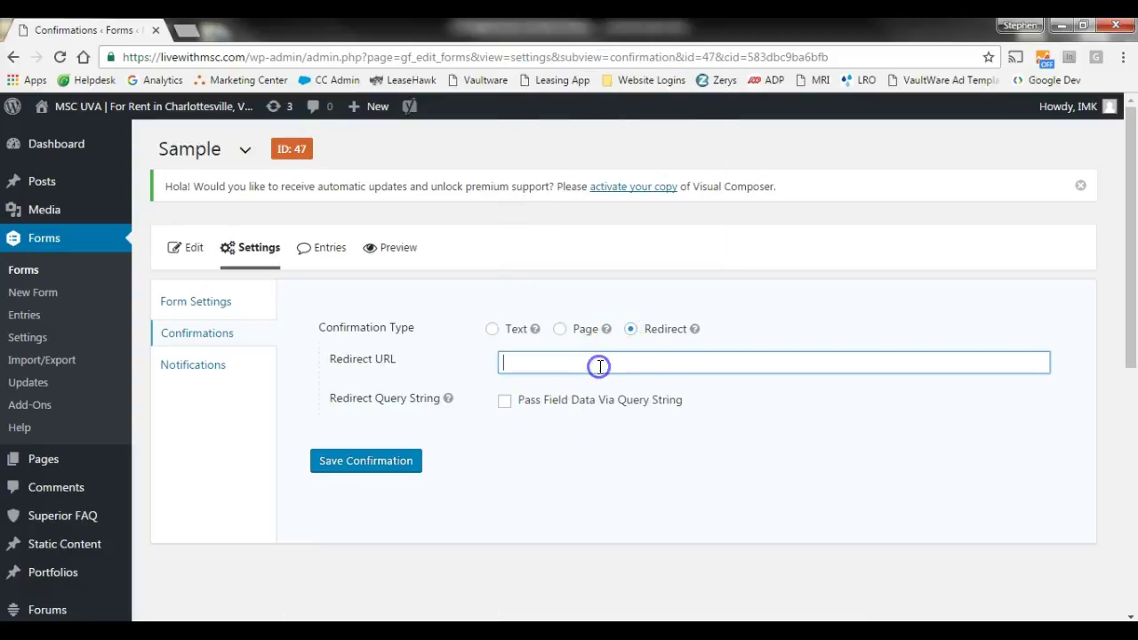
pyautogui.click(559, 329)
pyautogui.click(493, 331)
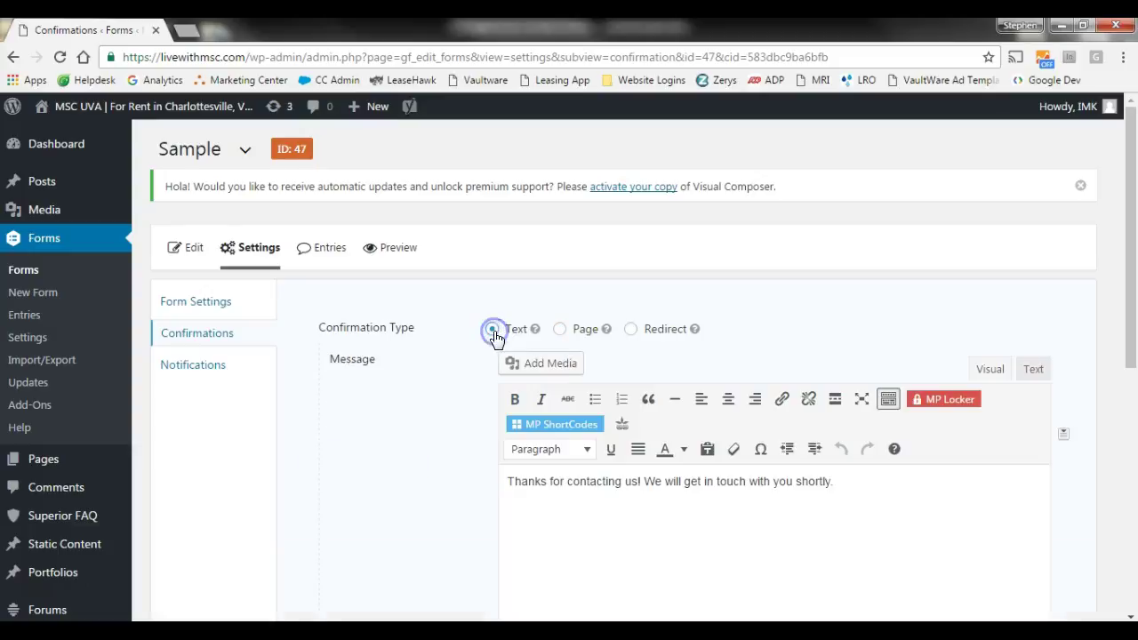
# - Select and review the thank-you message, then go to the form's Notifications
pyautogui.moveTo(881, 486); pyautogui.dragTo(447, 478)
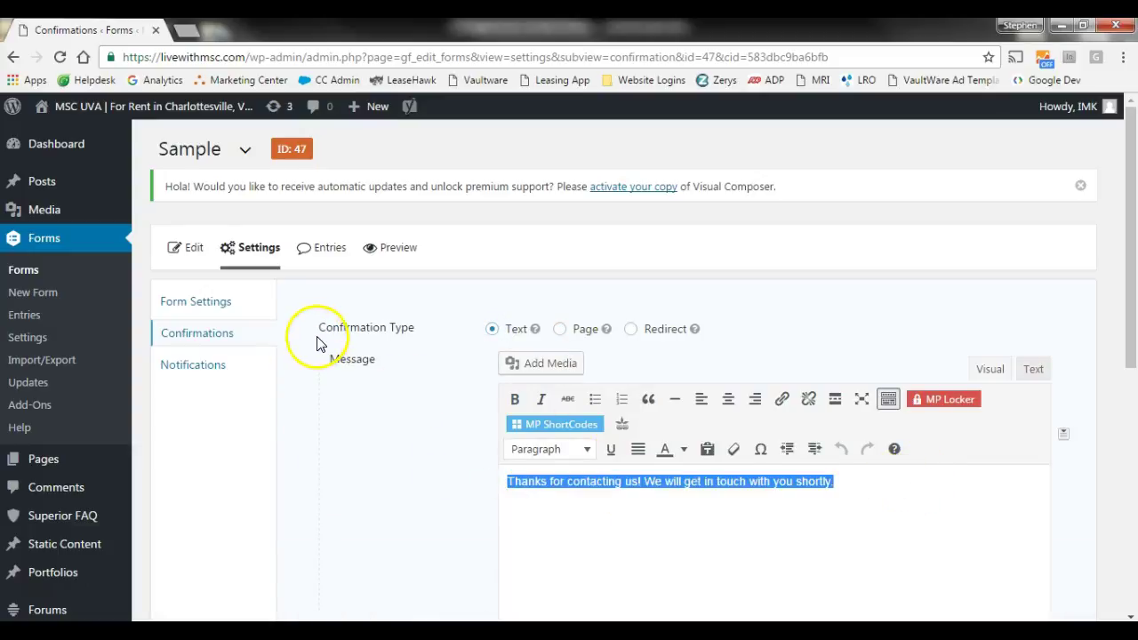
pyautogui.scroll(-1, 382, 391)
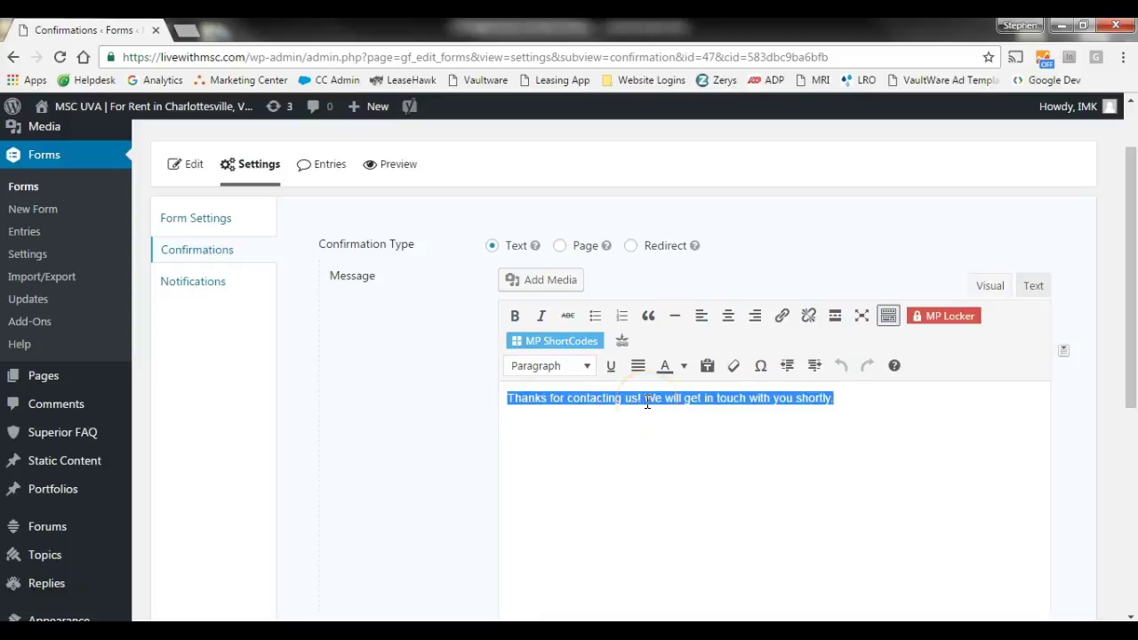
pyautogui.scroll(1, 401, 396)
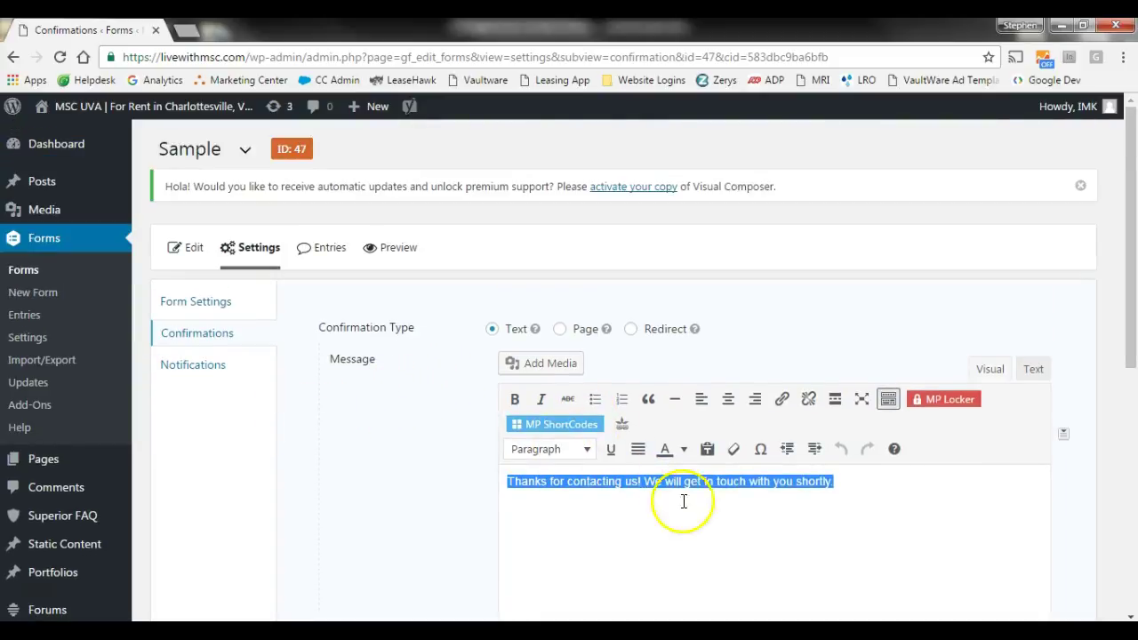
pyautogui.scroll(-1, 703, 498)
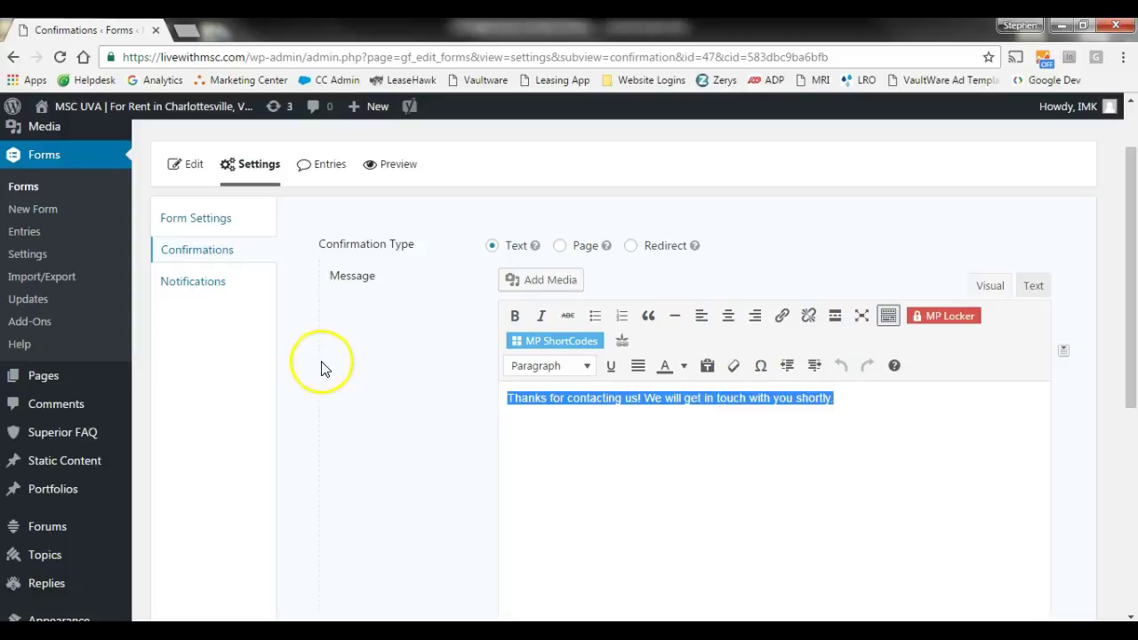
pyautogui.scroll(1, 315, 360)
pyautogui.click(201, 365)
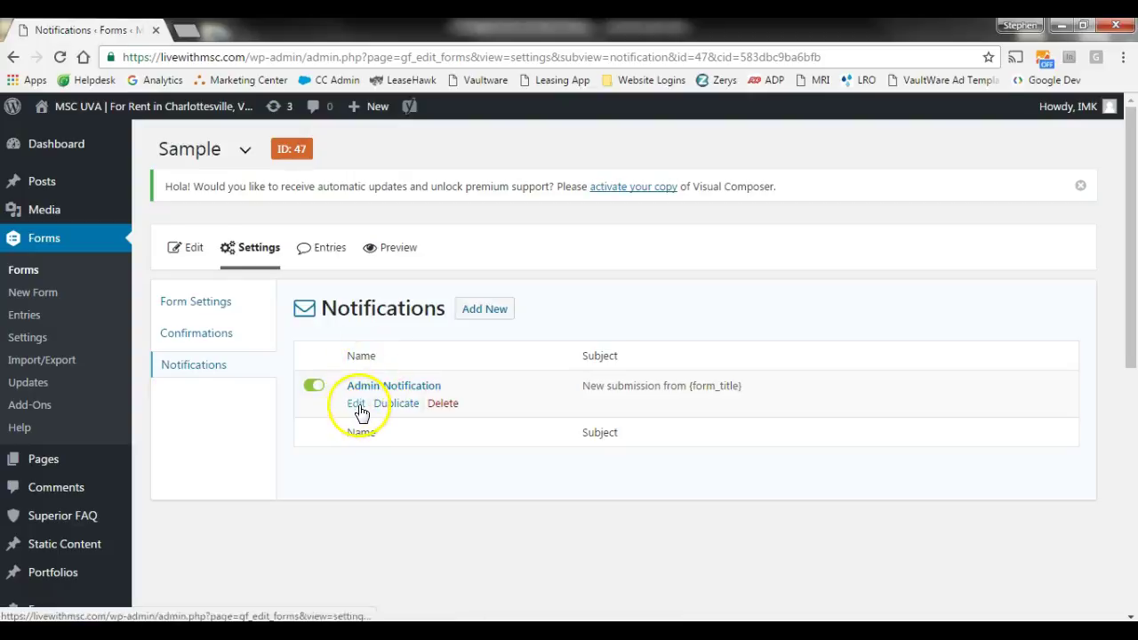
# - Rename the Admin Notification to 'Property Manager Notification'
pyautogui.click(358, 406)
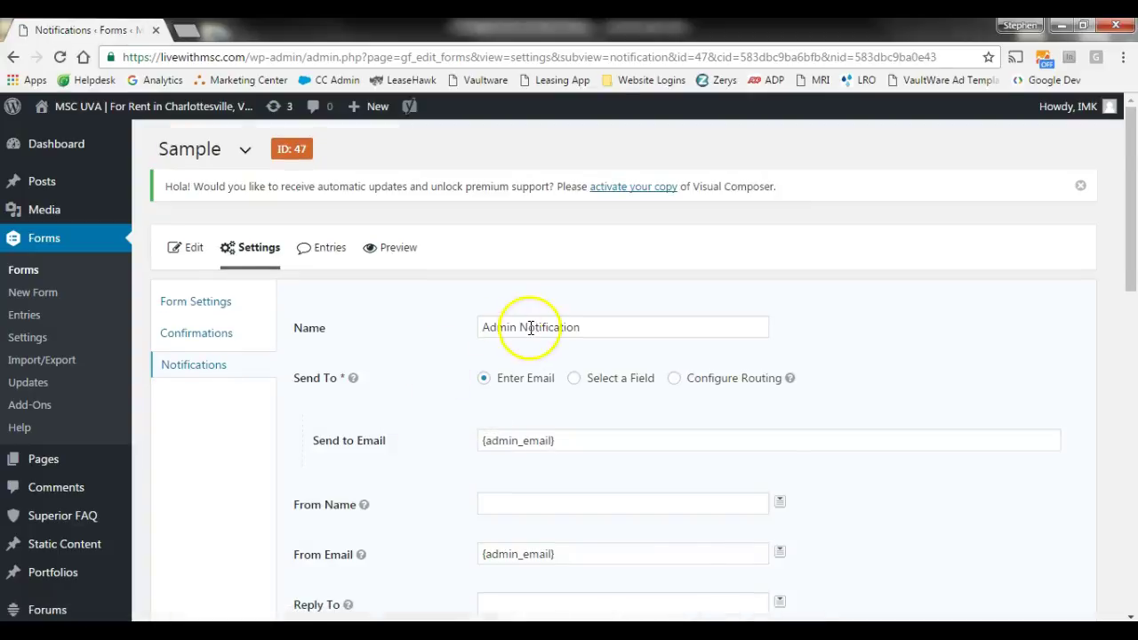
pyautogui.click(606, 327)
pyautogui.hotkey('ctrl', 'a')
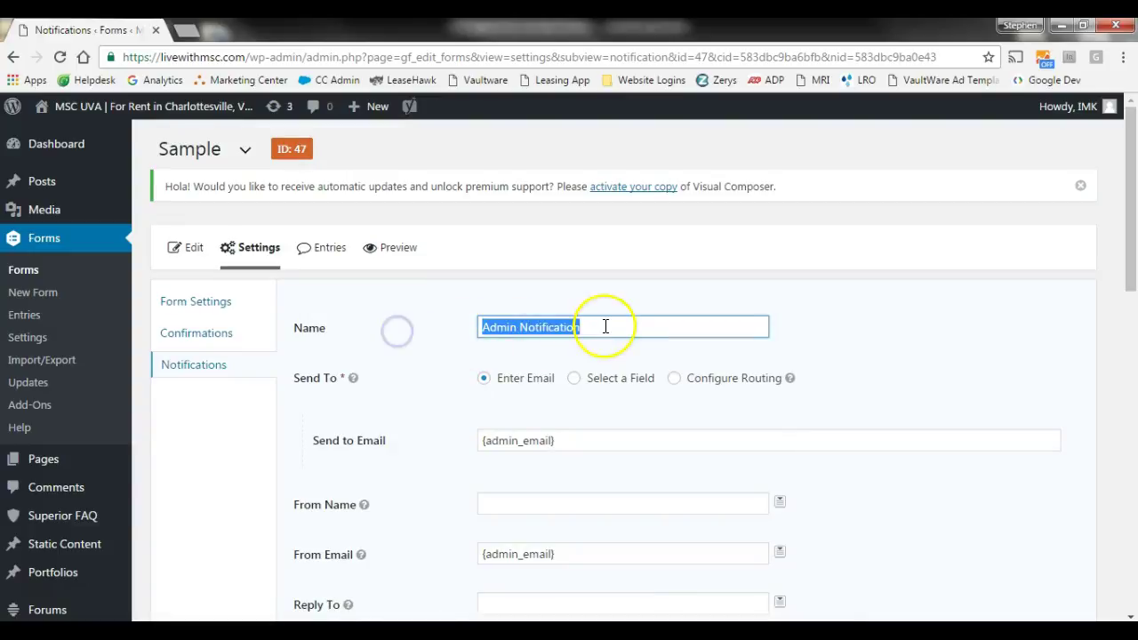
pyautogui.write('L')
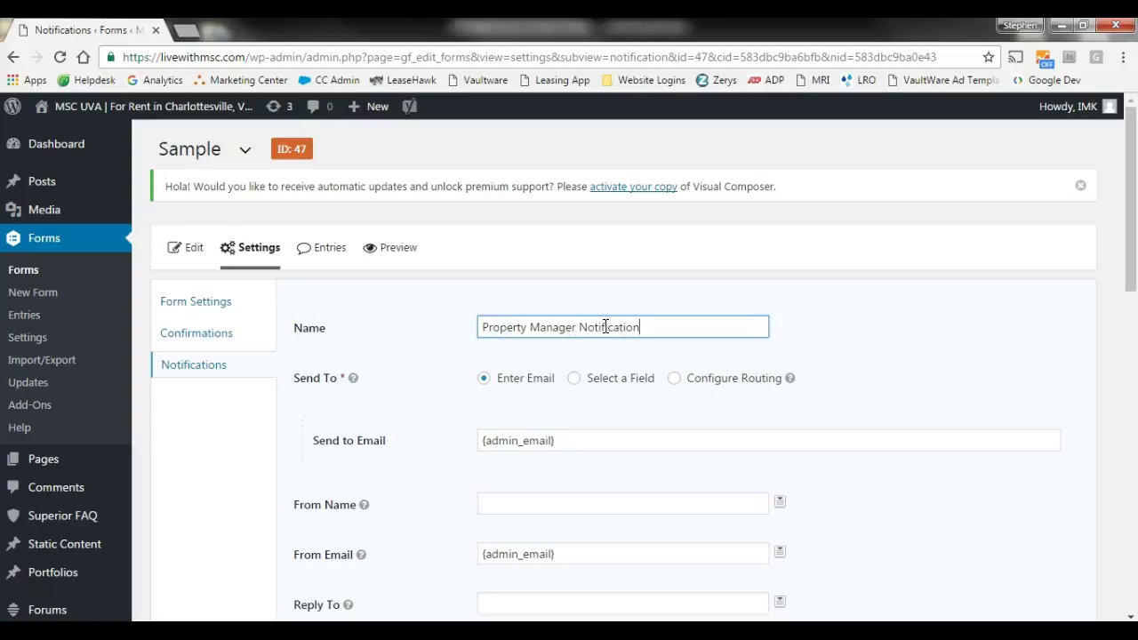
pyautogui.scroll(-1, 530, 360)
# - Replace the {admin_email} recipient in Send to Email with the property manager's e-mail address
pyautogui.click(590, 358)
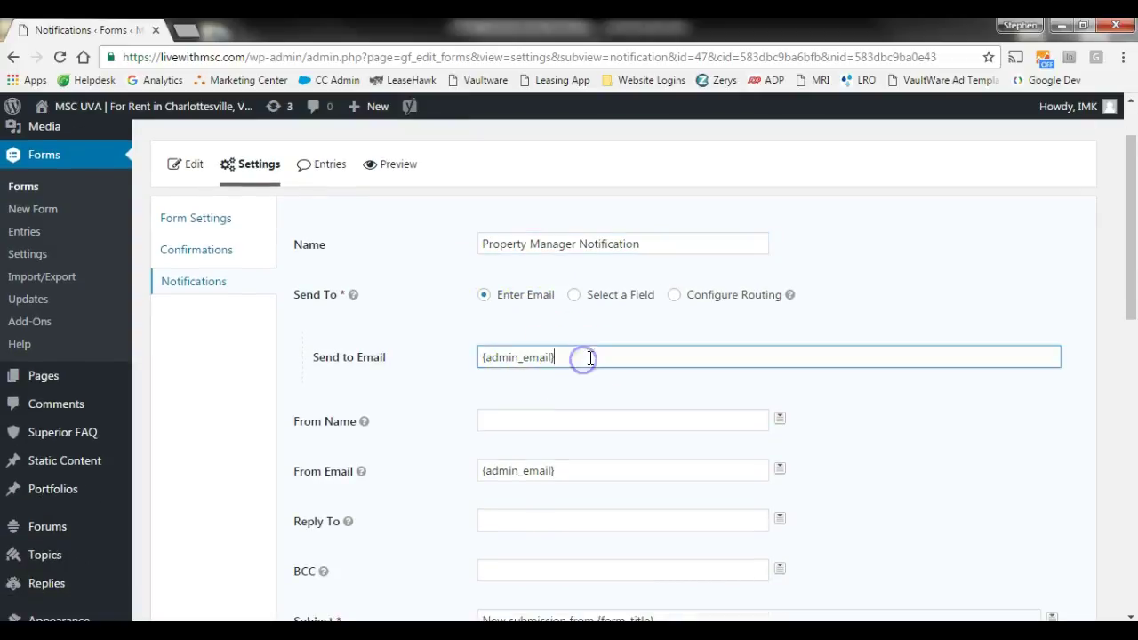
pyautogui.moveTo(589, 358); pyautogui.dragTo(357, 348)
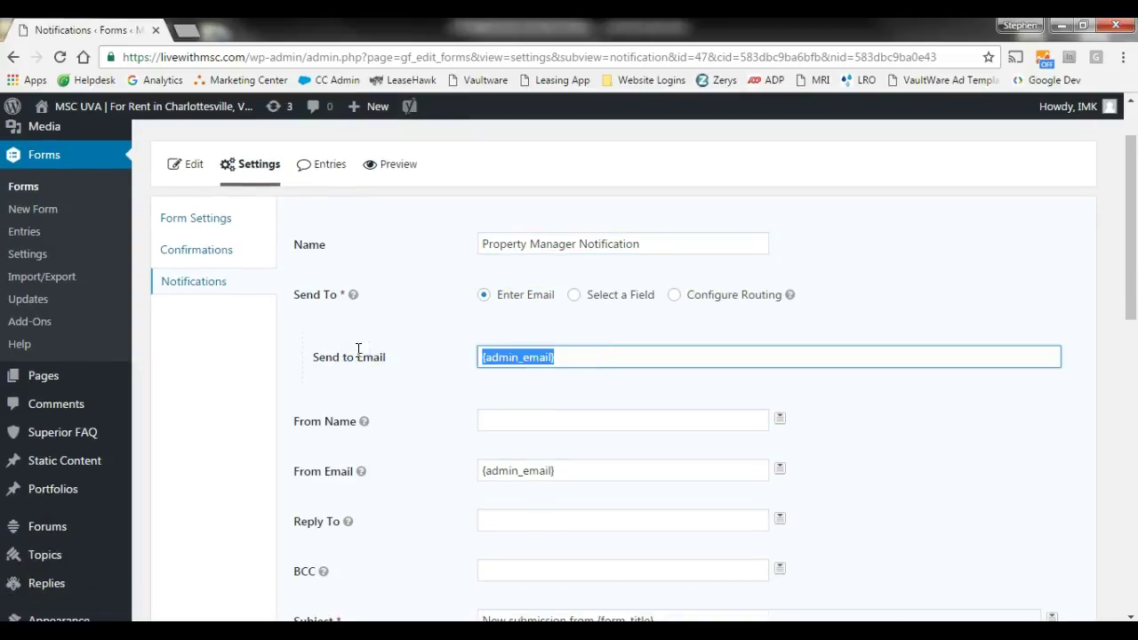
pyautogui.press('Down')
pyautogui.press('Return')
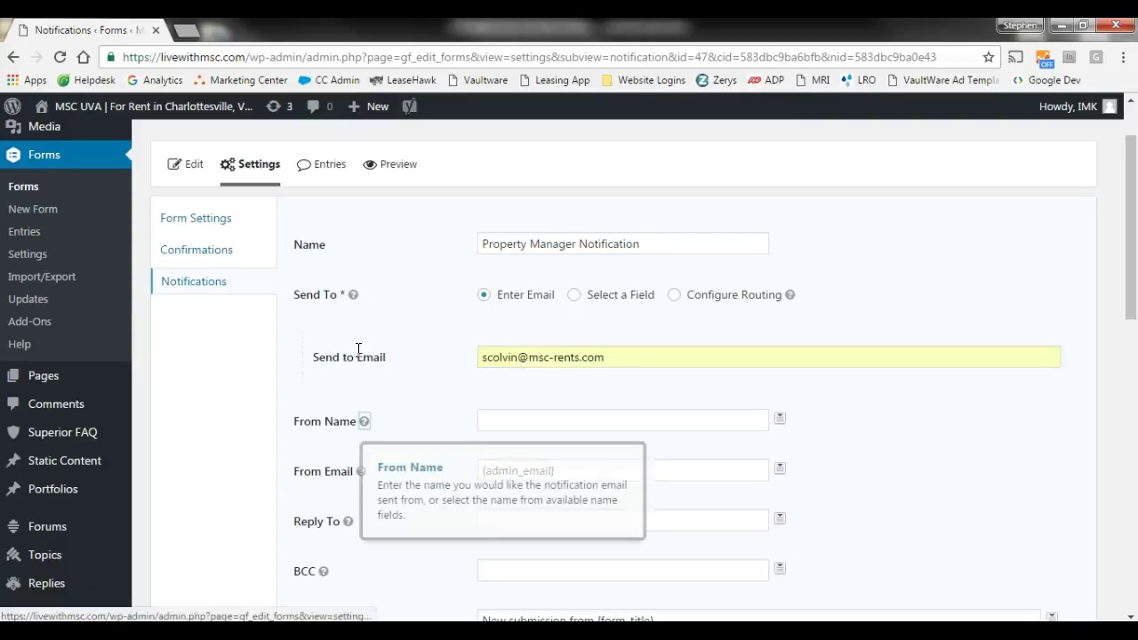
# - Set From Name to 'Sample Website Form' and From Email to the manager's address
pyautogui.click(525, 420)
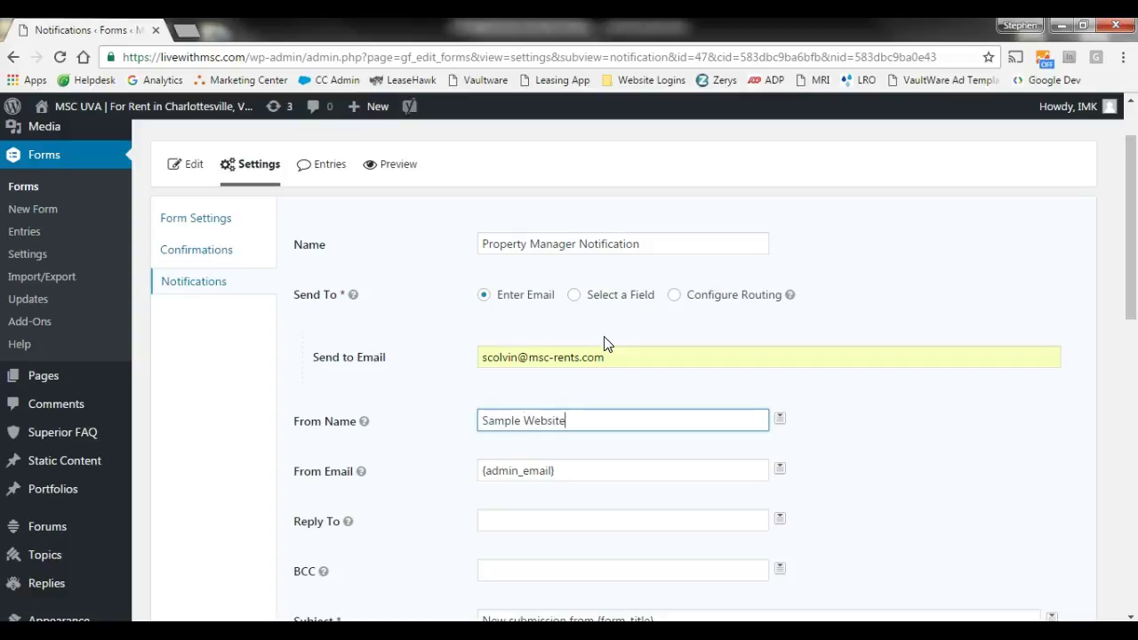
pyautogui.click(575, 472)
pyautogui.moveTo(578, 471); pyautogui.dragTo(267, 450)
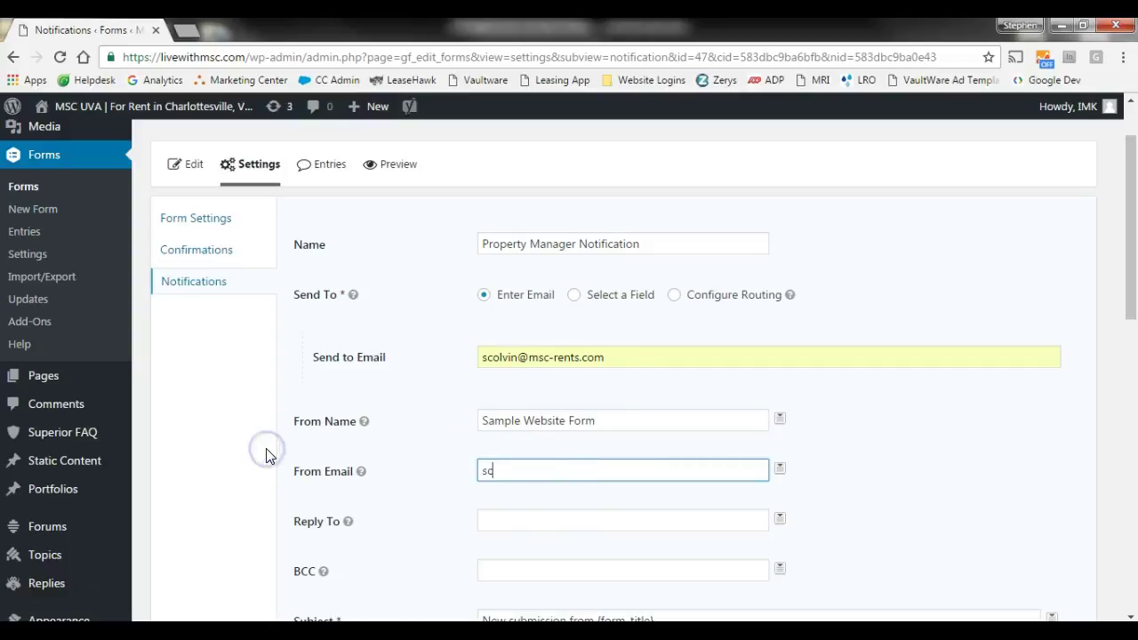
pyautogui.click(225, 446)
# - Set the notification's Reply To to the form's Email field merge tag
pyautogui.scroll(-2, 511, 405)
pyautogui.click(626, 352)
pyautogui.click(781, 353)
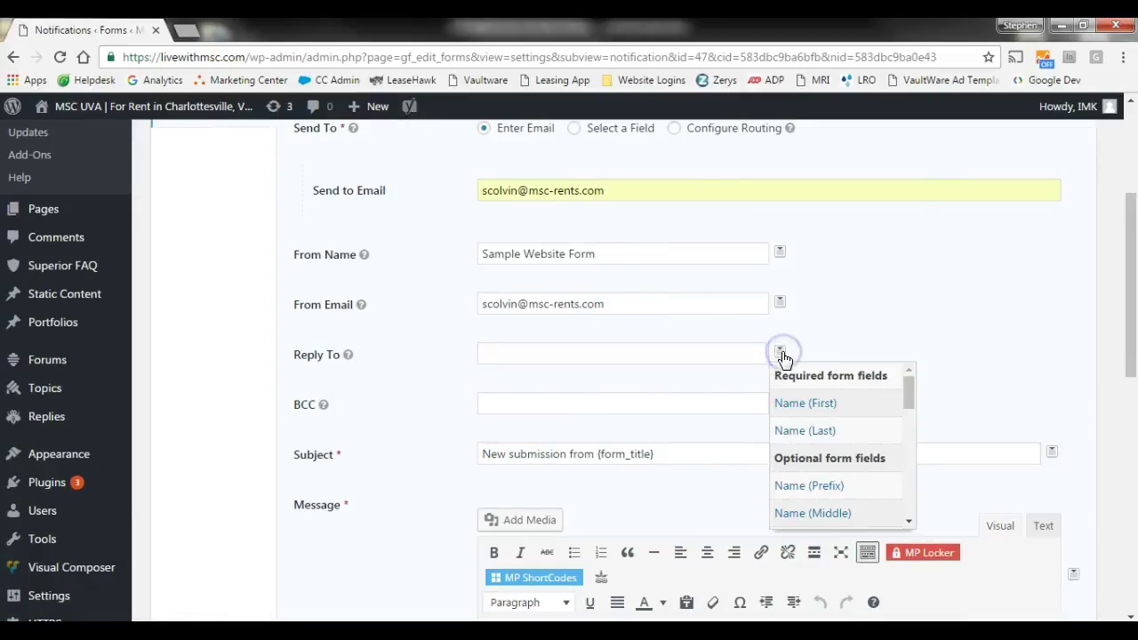
pyautogui.moveTo(909, 393); pyautogui.dragTo(910, 419)
pyautogui.click(789, 463)
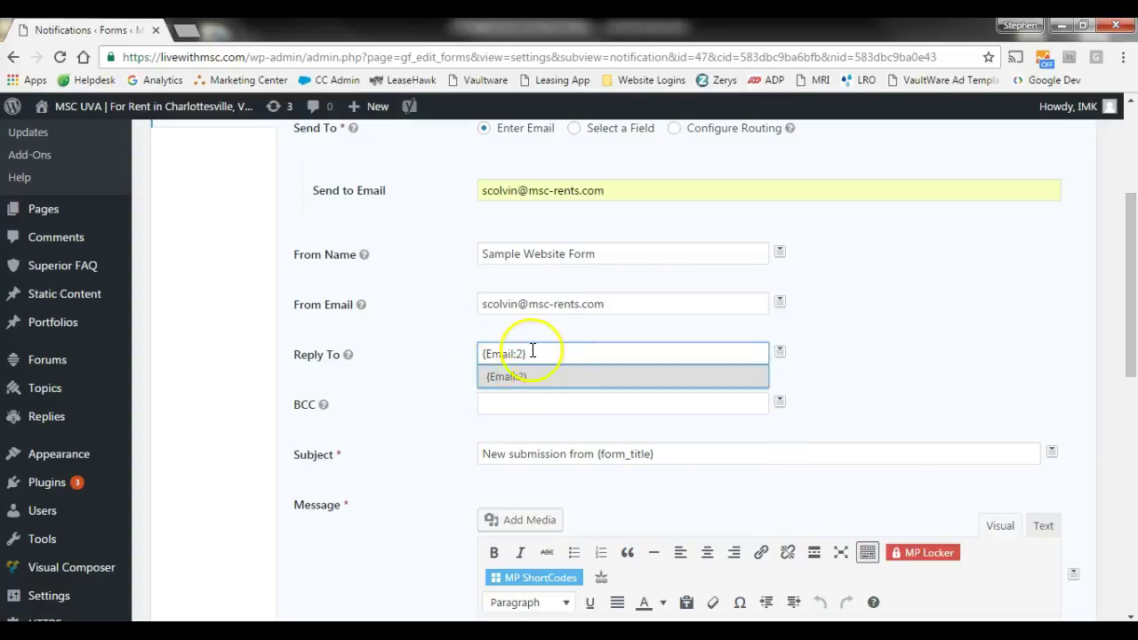
pyautogui.click(445, 402)
pyautogui.scroll(-1, 463, 364)
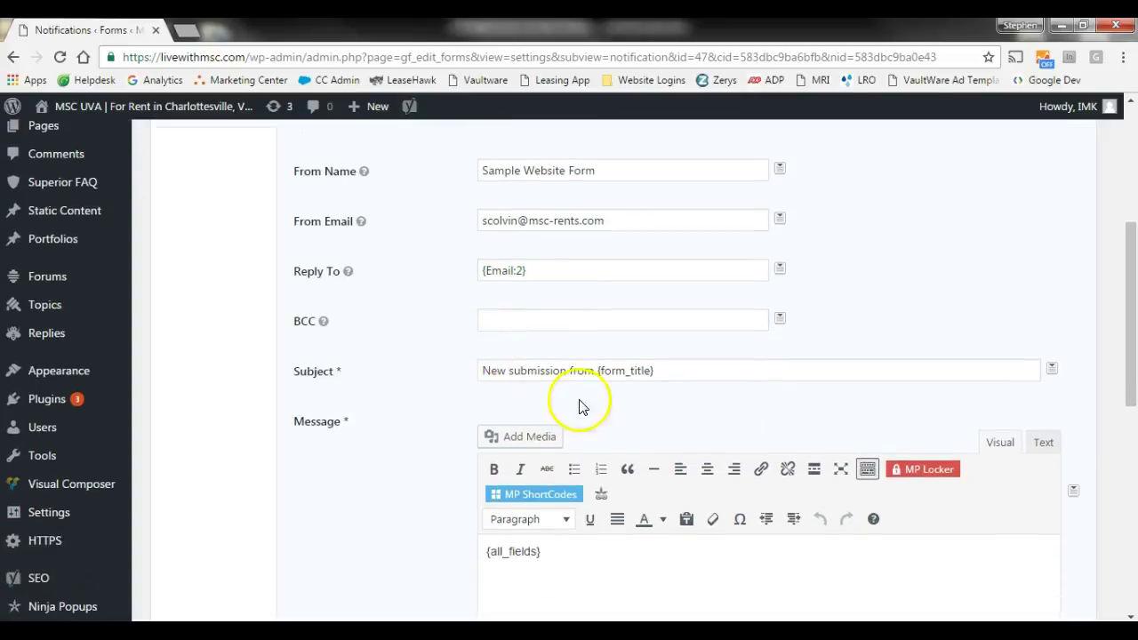
# - Append ', ' plus the Name (First) and Name (Last) merge tags to the subject
pyautogui.click(681, 372)
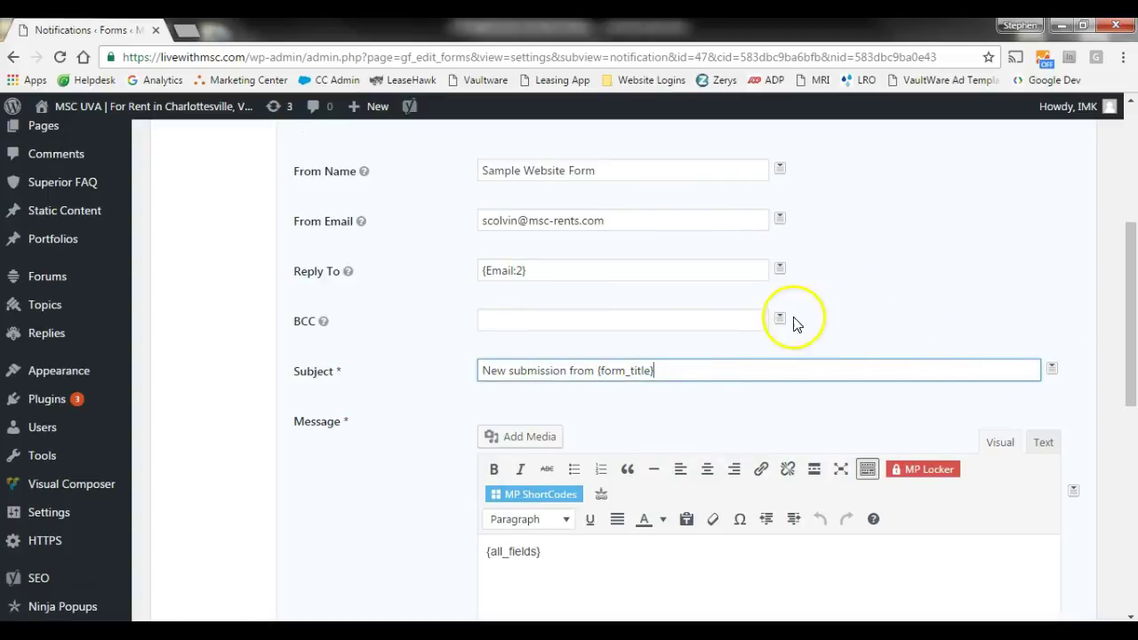
pyautogui.click(1053, 370)
pyautogui.click(836, 365)
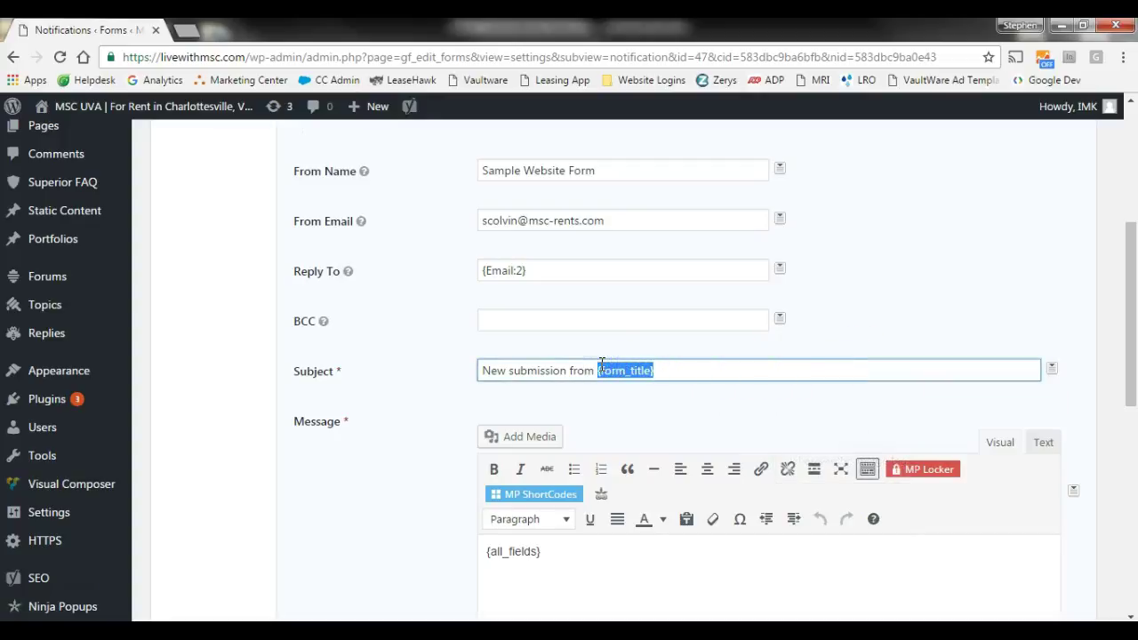
pyautogui.click(677, 371)
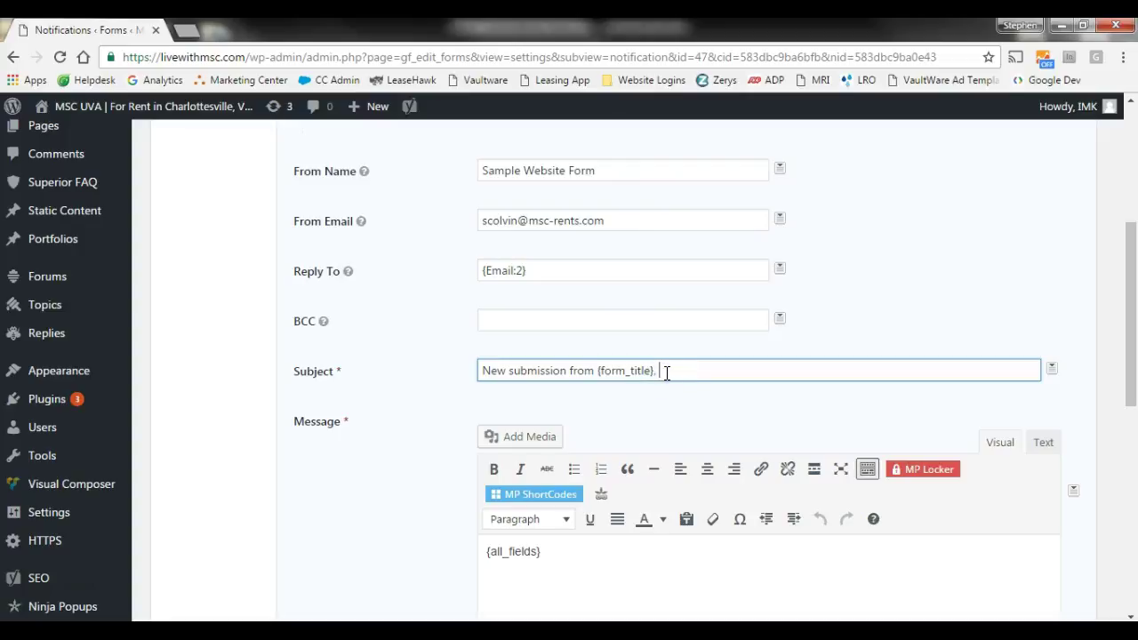
pyautogui.write(',')
pyautogui.click(1052, 368)
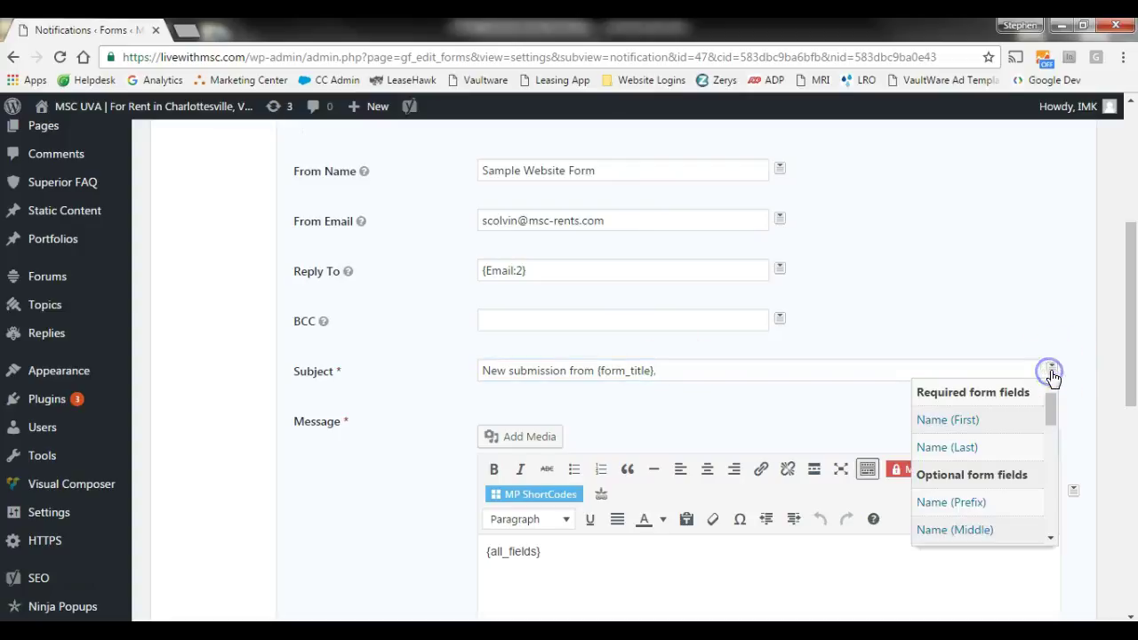
pyautogui.click(964, 420)
pyautogui.click(765, 371)
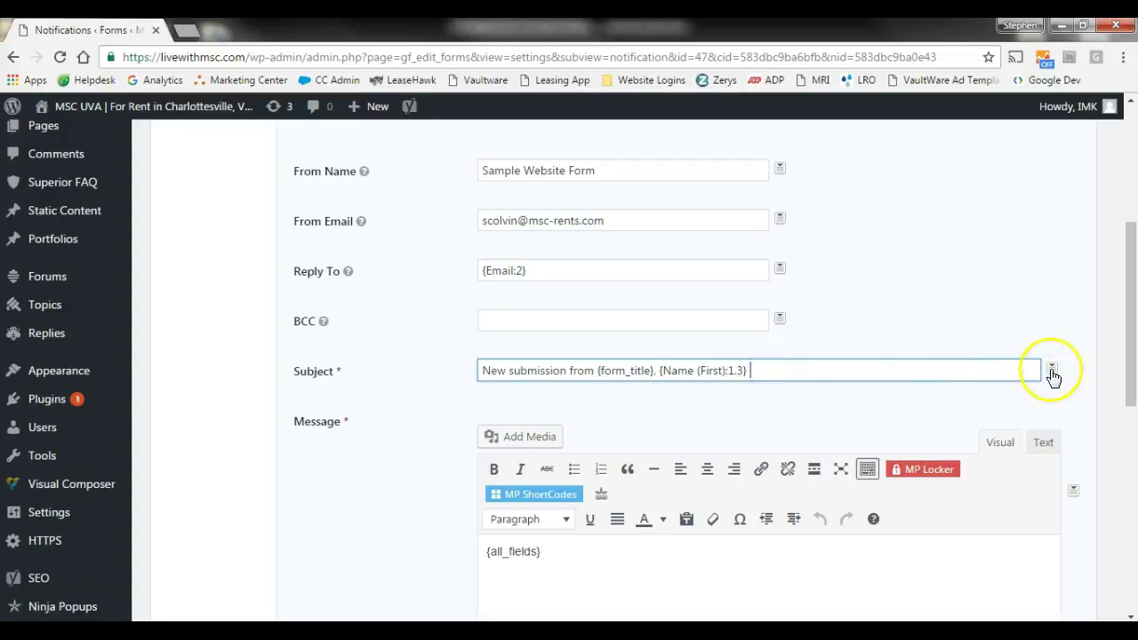
pyautogui.click(1051, 368)
pyautogui.click(961, 447)
pyautogui.click(329, 481)
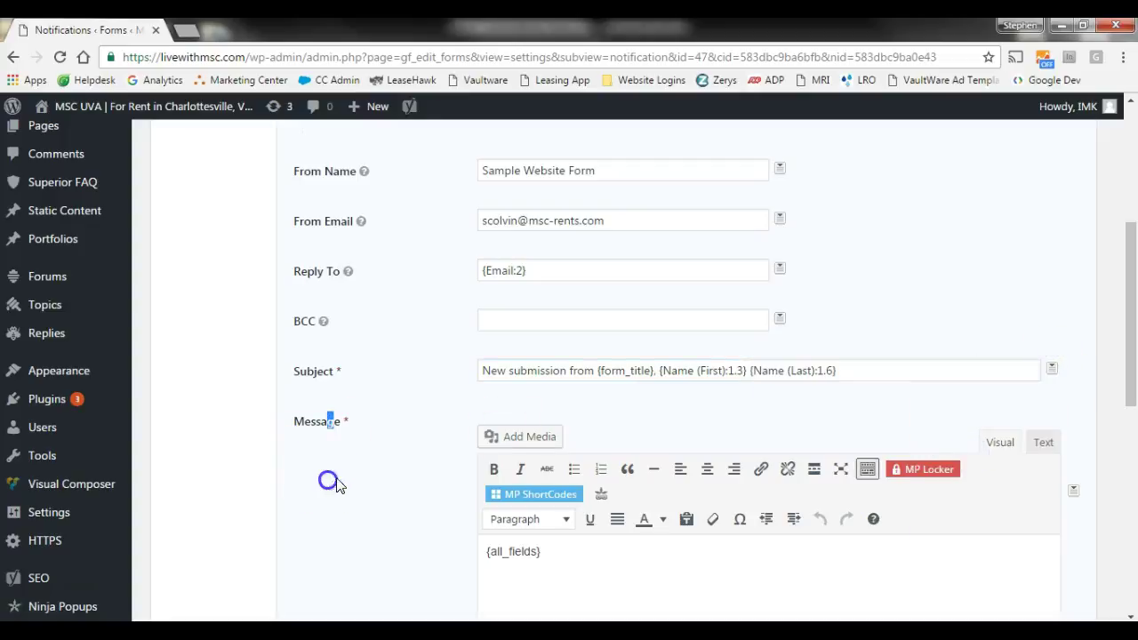
# - Review the message body after {all_fields}, then go to the list of all forms
pyautogui.scroll(-2, 346, 435)
pyautogui.click(607, 386)
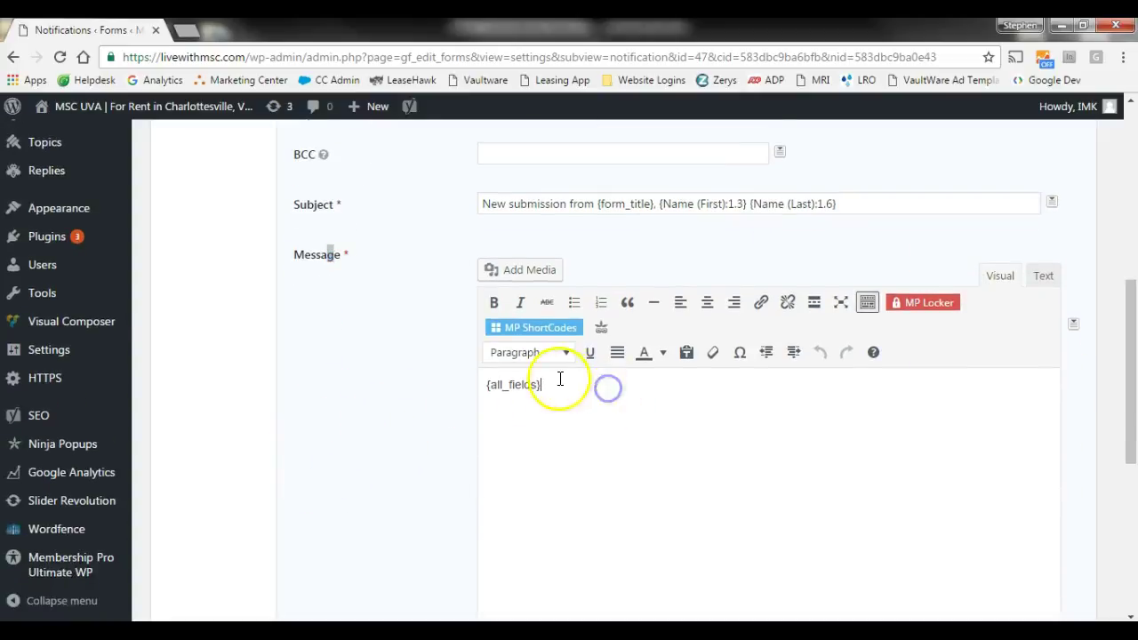
pyautogui.click(611, 401)
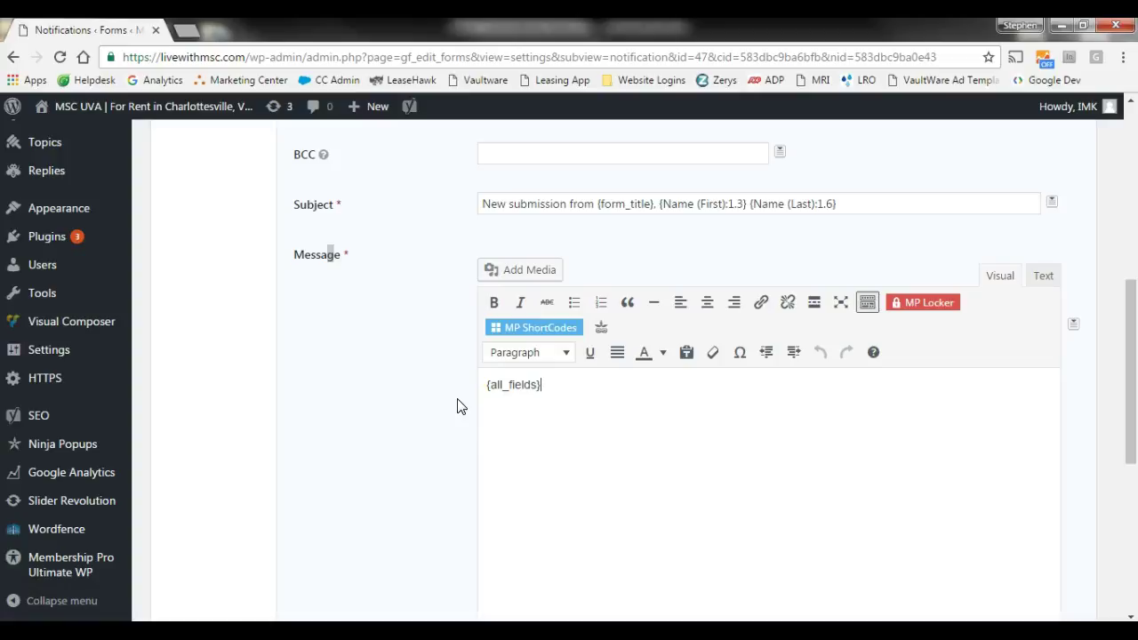
pyautogui.scroll(6, 431, 401)
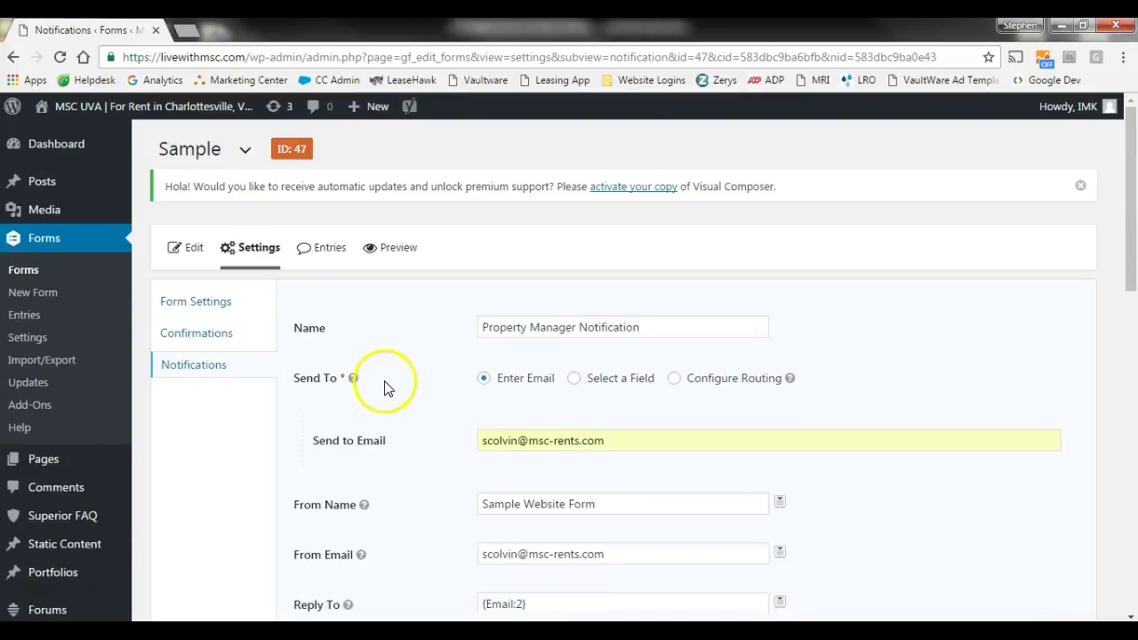
pyautogui.click(25, 274)
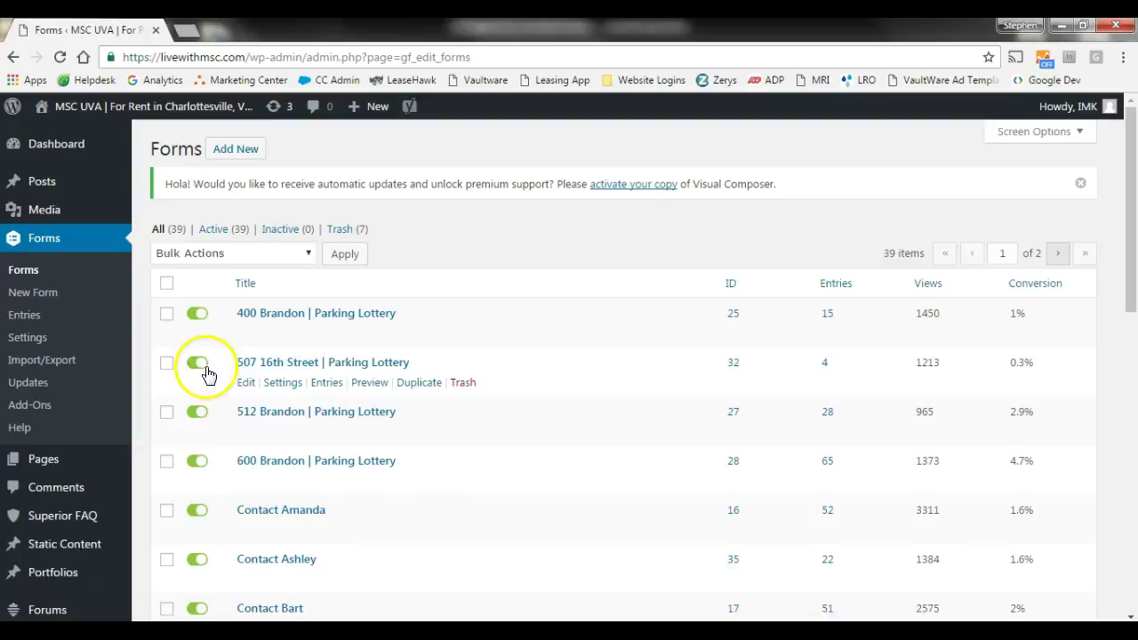
# - Browse the 39-form list down to the Contact Amanda form (ID 16, 52 entries)
pyautogui.scroll(-1, 209, 367)
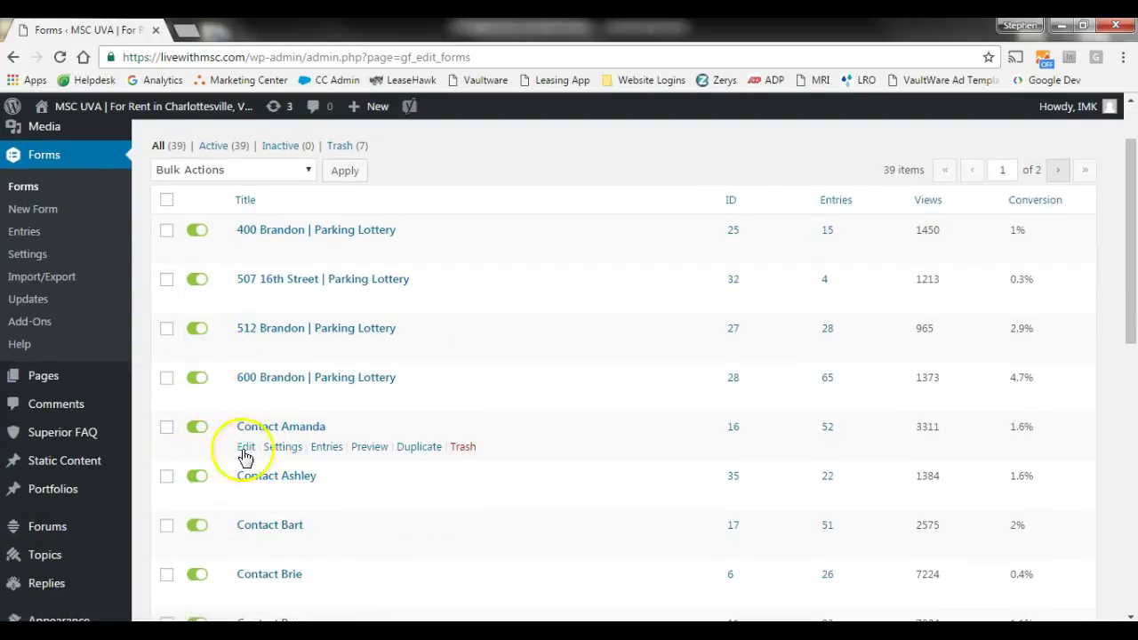
pyautogui.moveTo(284, 456)
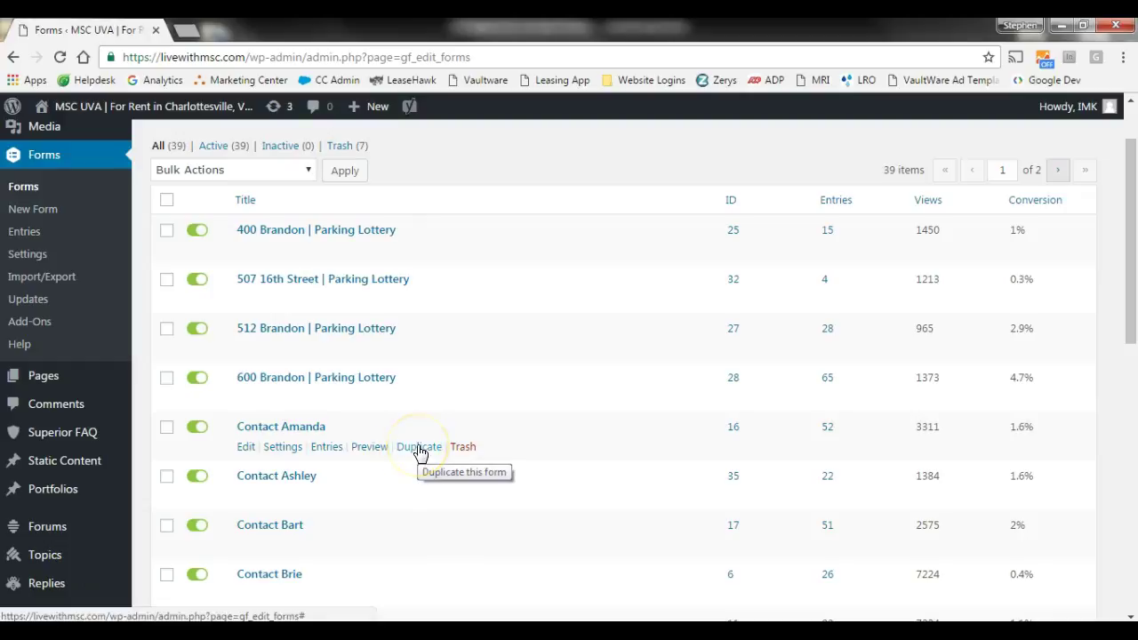
pyautogui.click(307, 431)
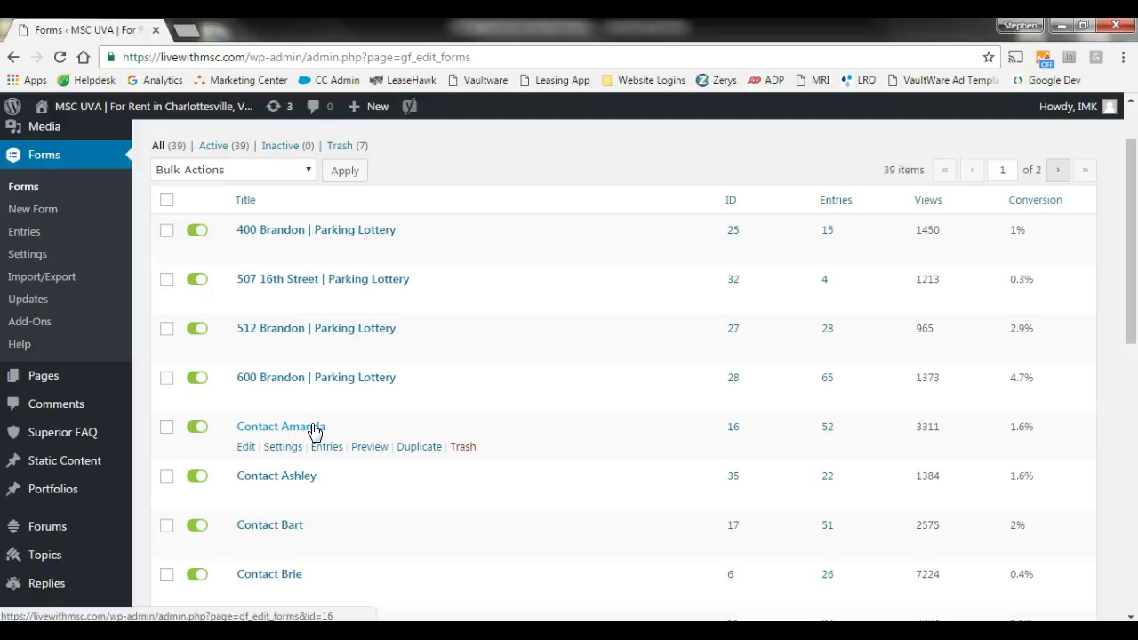
pyautogui.click(36, 236)
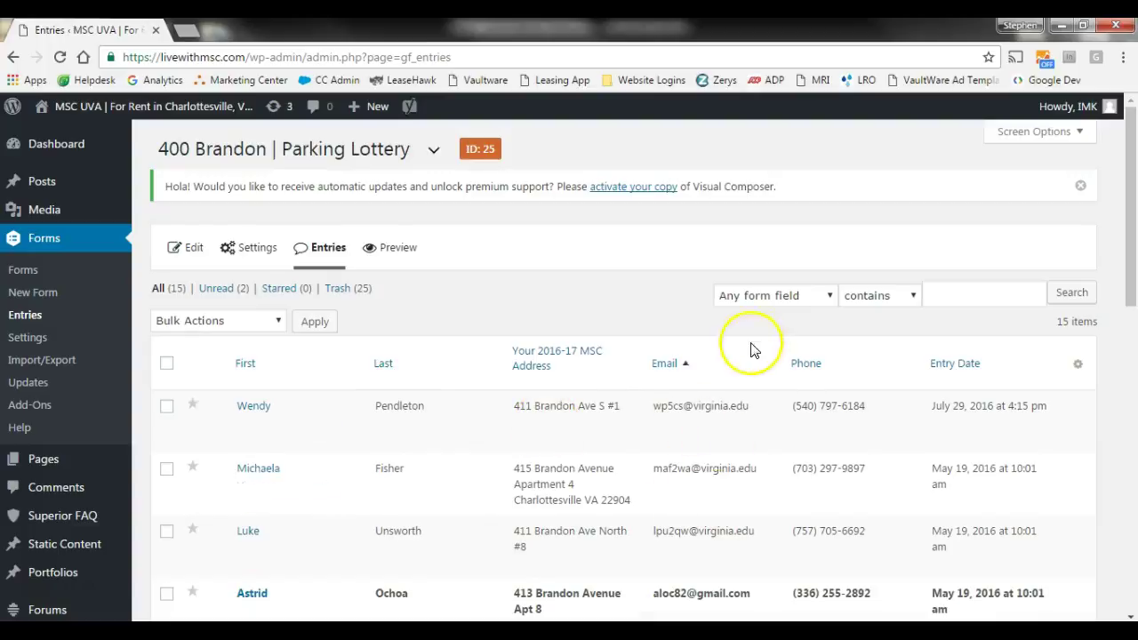
pyautogui.click(778, 297)
pyautogui.click(639, 277)
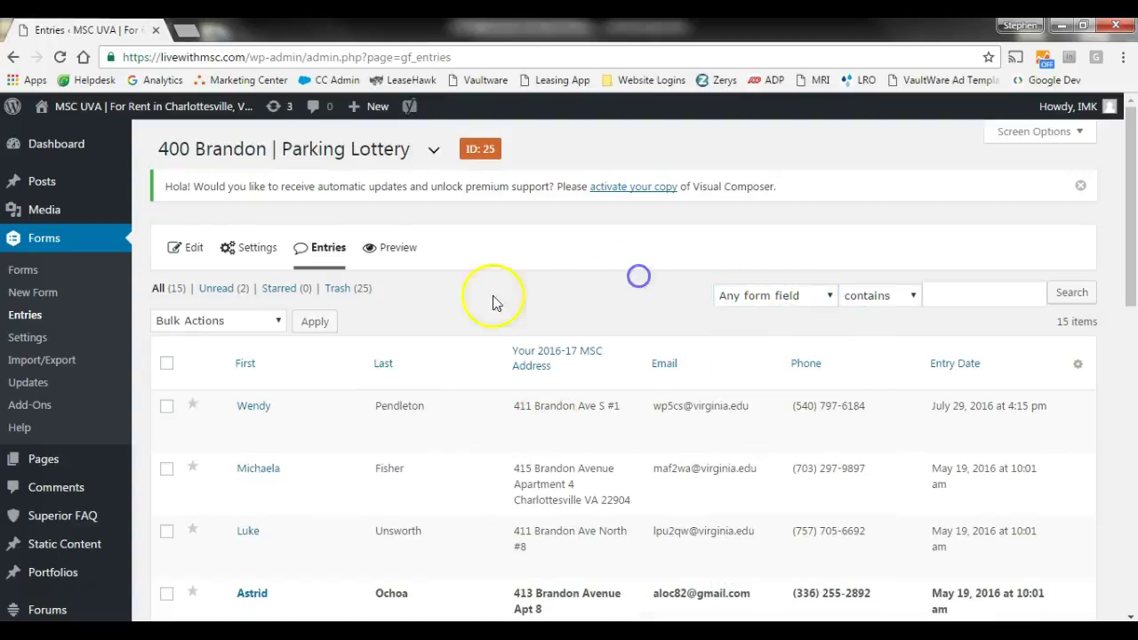
pyautogui.click(809, 299)
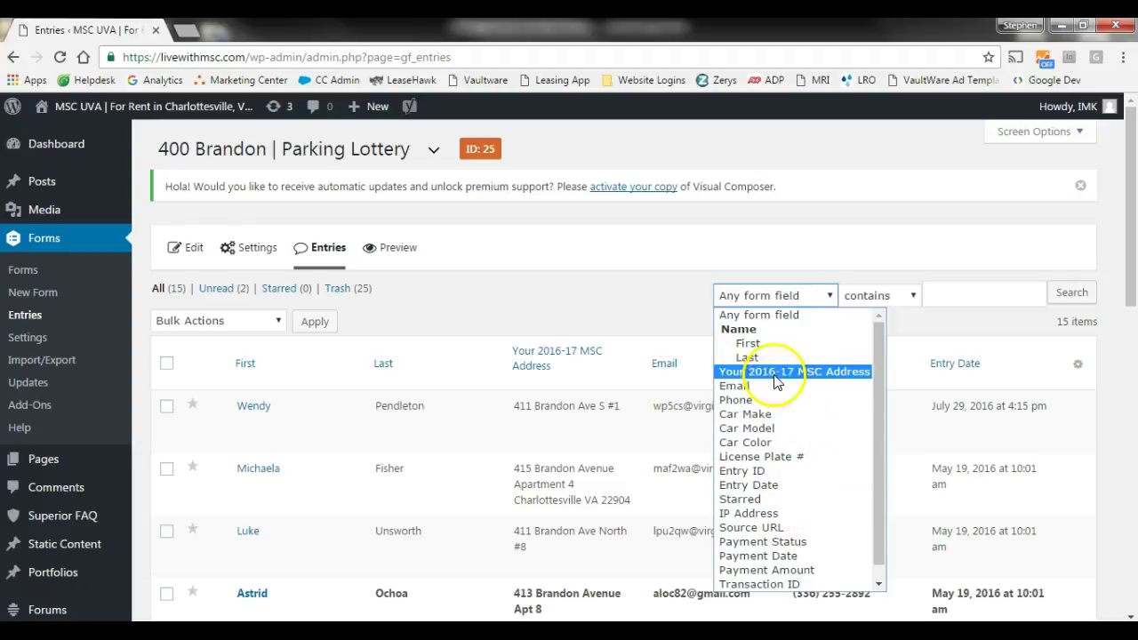
pyautogui.click(661, 303)
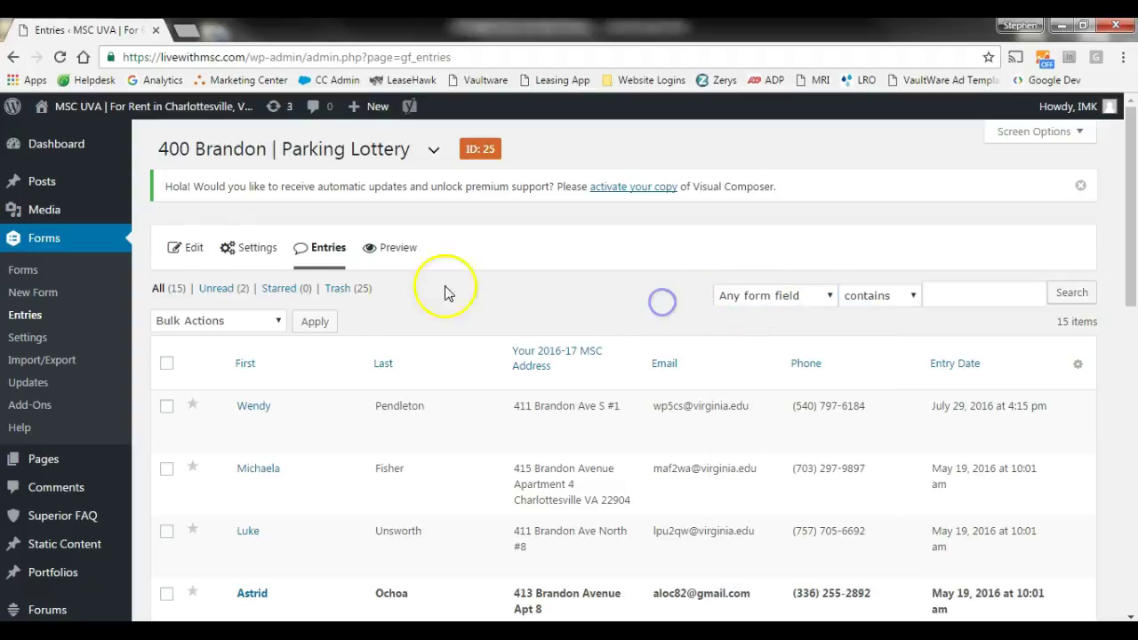
pyautogui.click(36, 360)
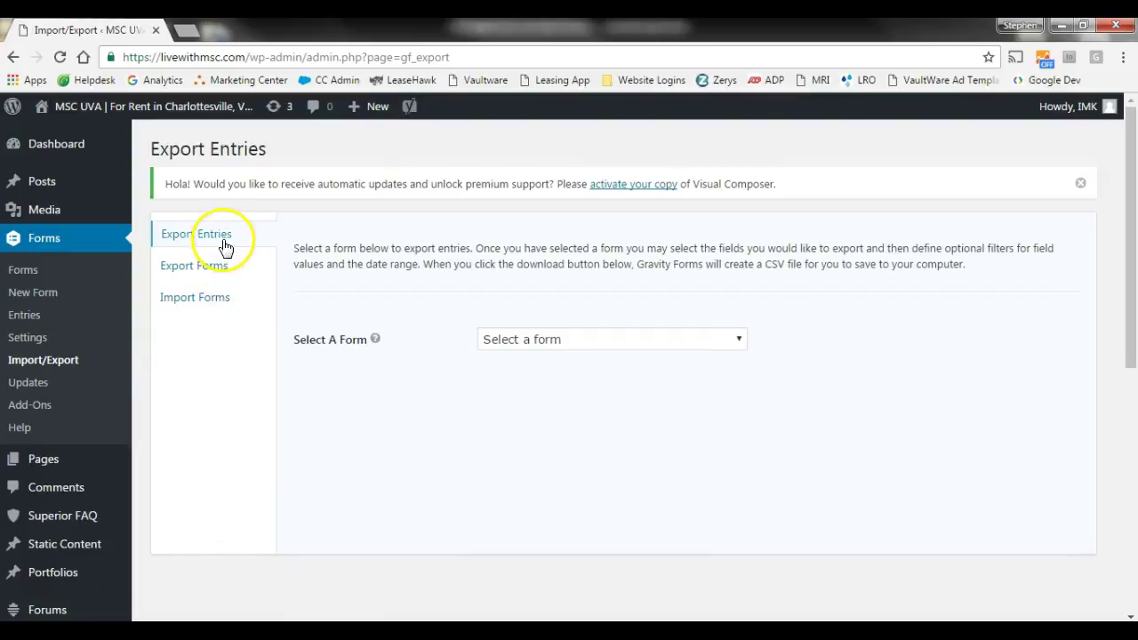
# - Pick Maintenance Request from the Select A Form list and review its exportable fields
pyautogui.click(544, 342)
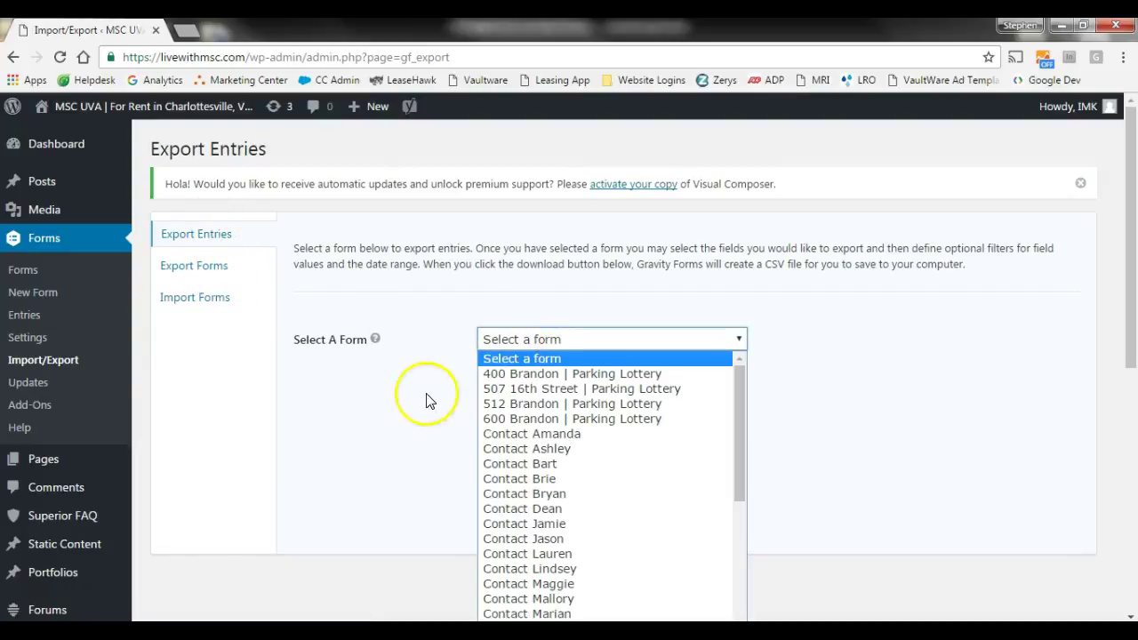
pyautogui.moveTo(740, 445); pyautogui.dragTo(732, 602)
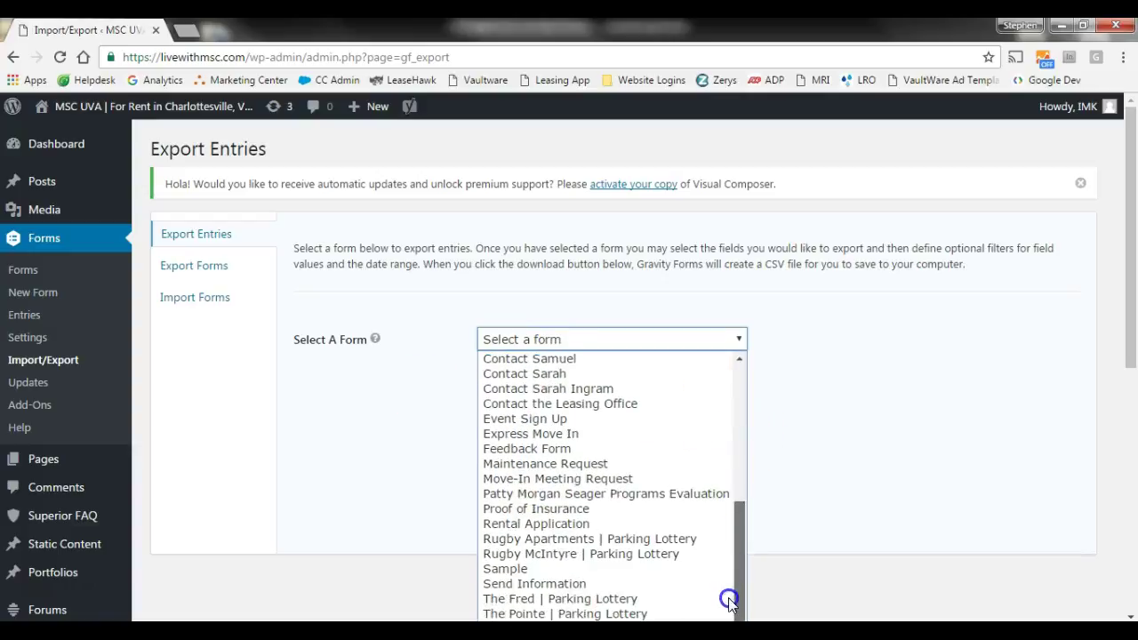
pyautogui.click(593, 464)
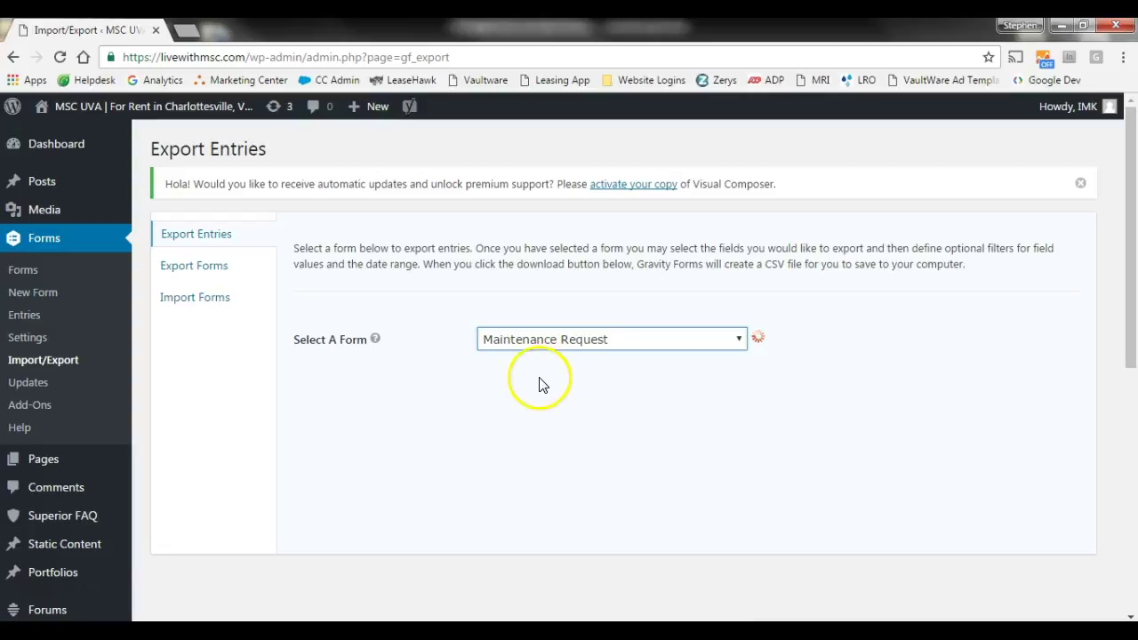
pyautogui.scroll(-7, 502, 408)
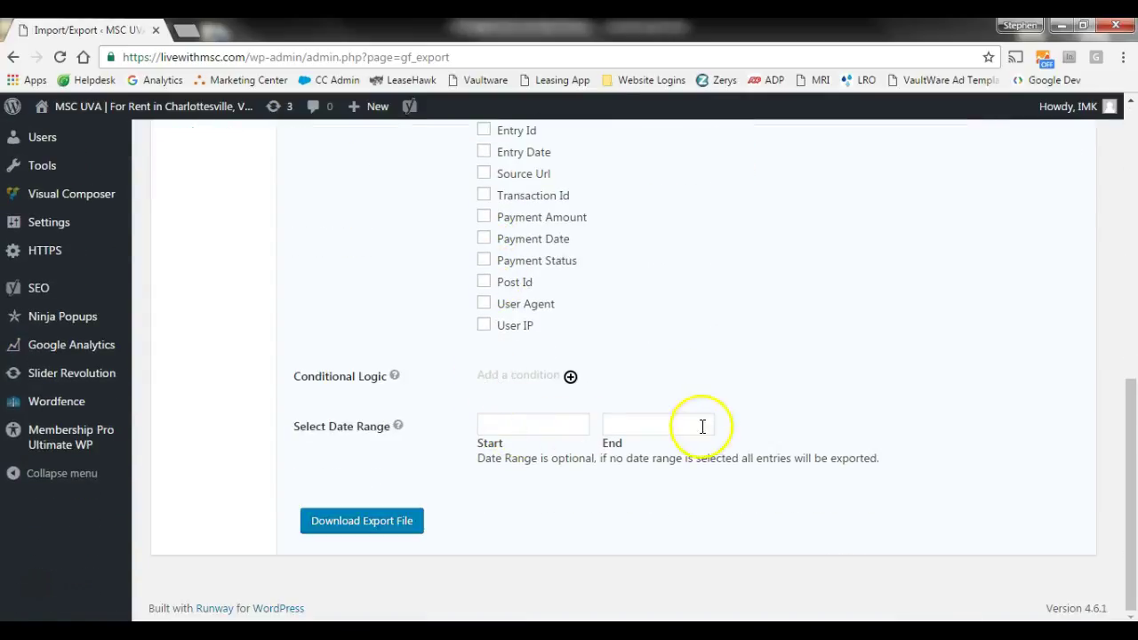
pyautogui.scroll(6, 339, 371)
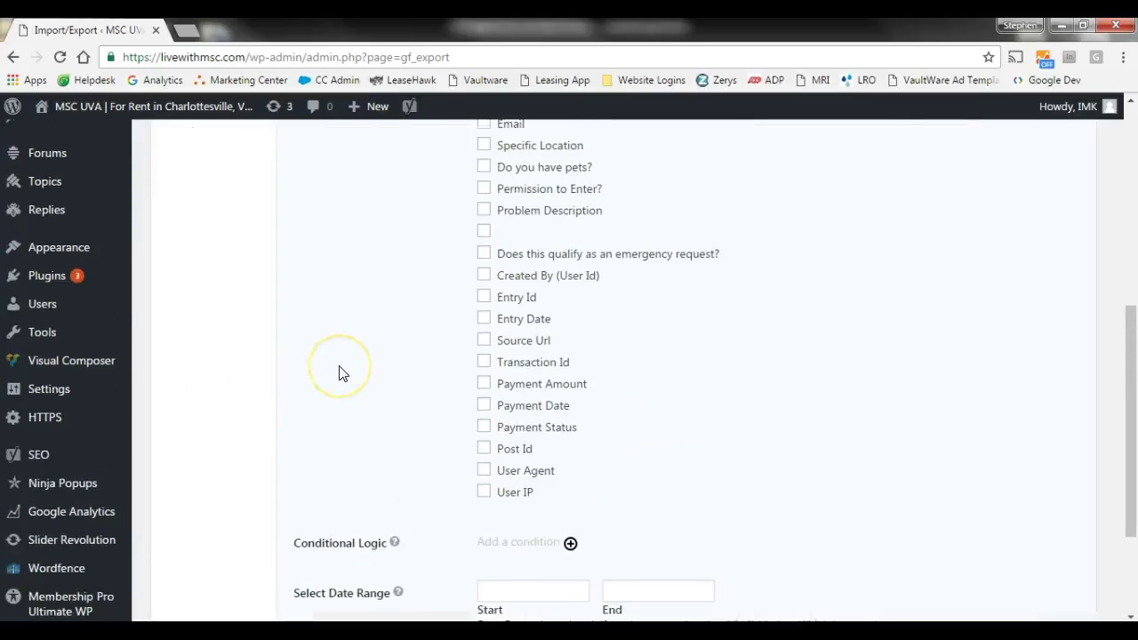
pyautogui.scroll(1, 339, 372)
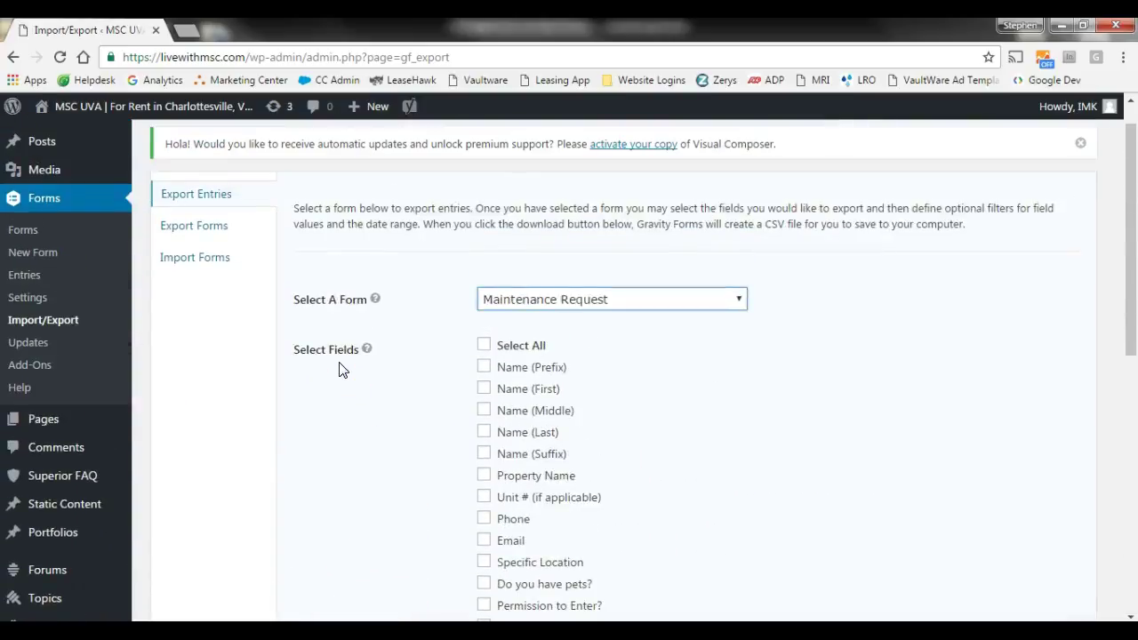